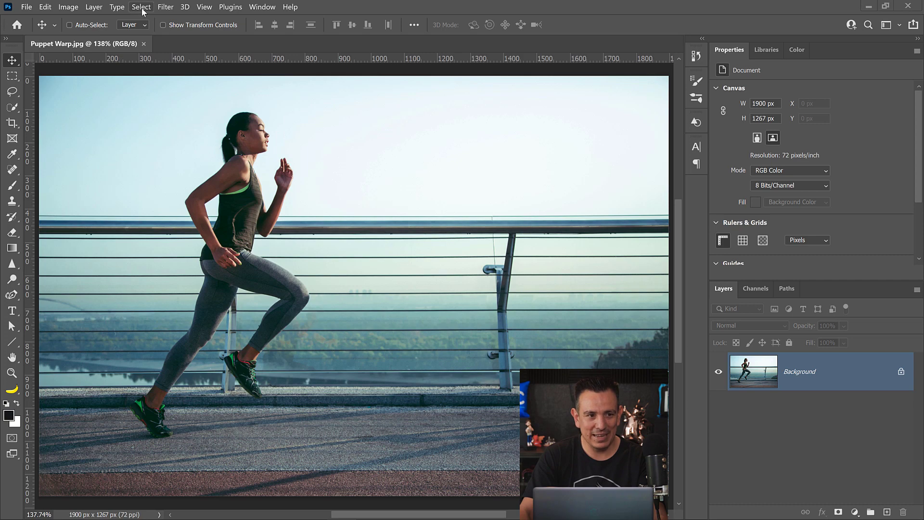
- Select the runner with Select Subject and switch to Quick Mask mode with white as the foreground colour
click(141, 7)
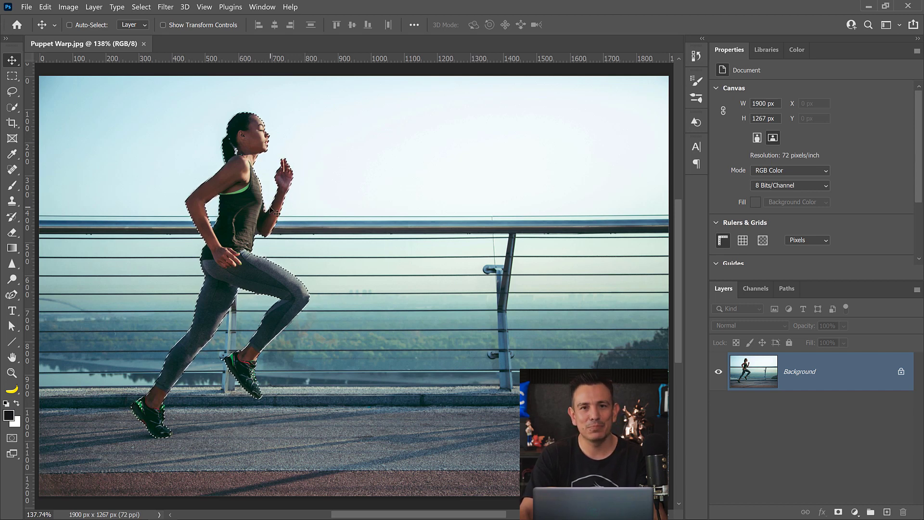
key(q)
key(x)
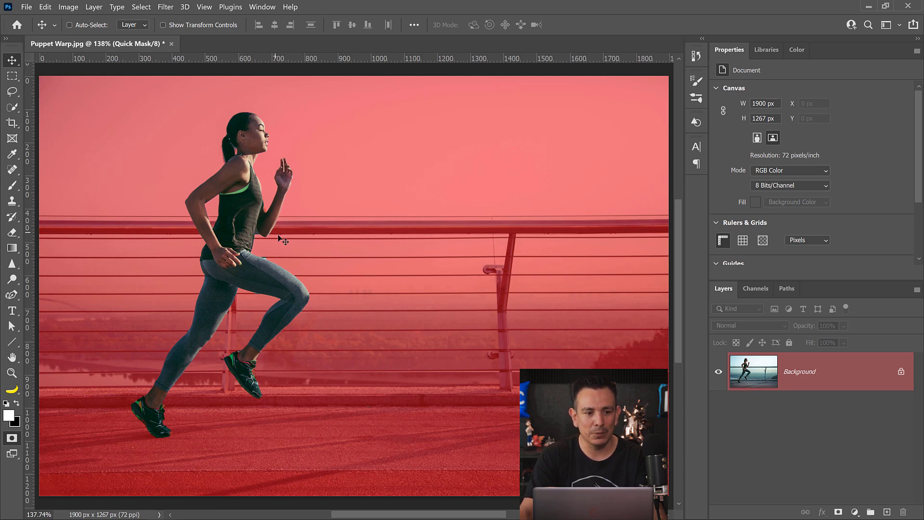
- Paint white with a 20 px Brush over the missing toe and heel areas of the runner's rear shoe in the mask
click(172, 399)
click(172, 399)
click(172, 399)
click(159, 427)
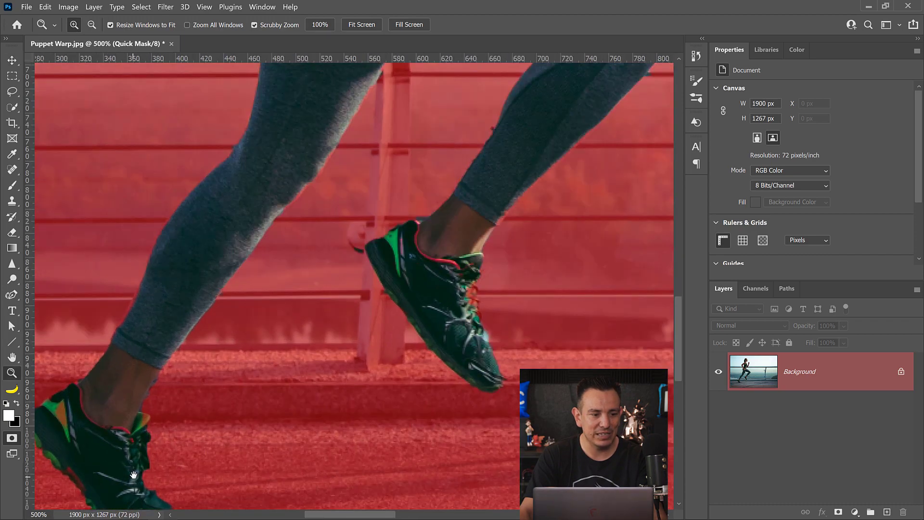
drag(134, 475, 281, 282)
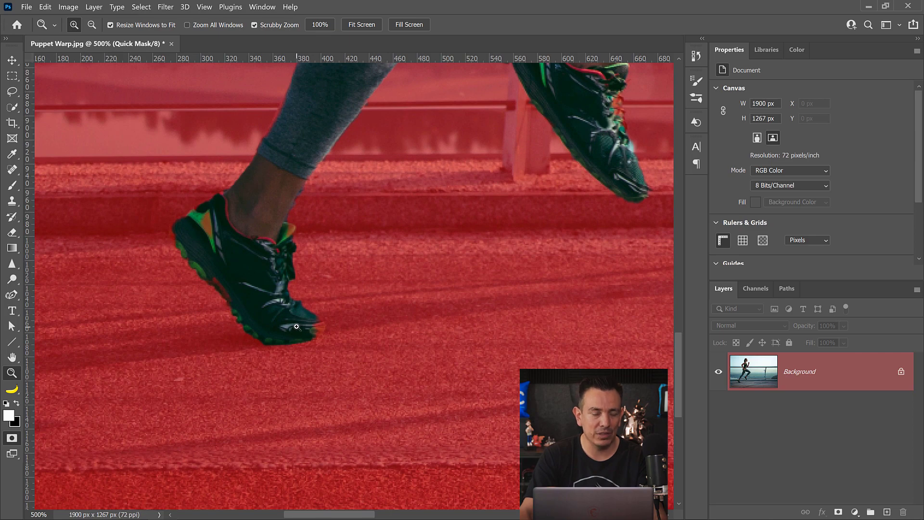
click(19, 187)
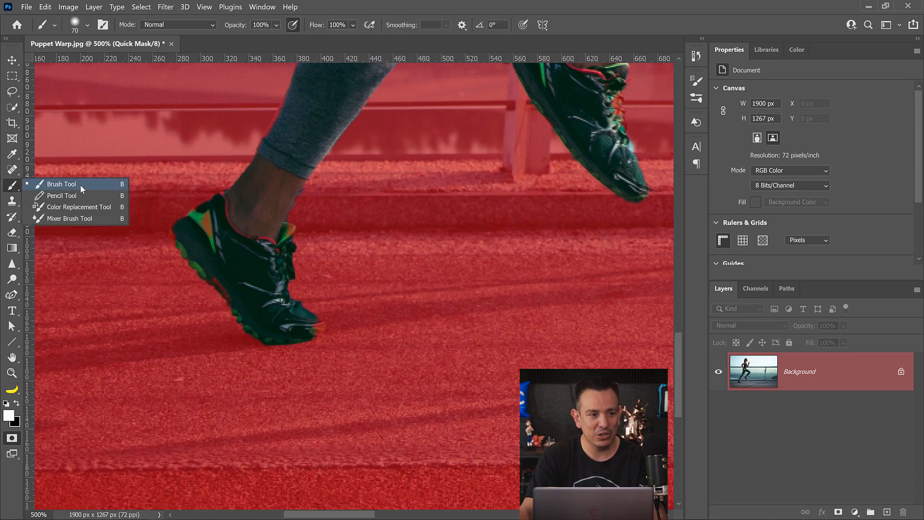
click(80, 184)
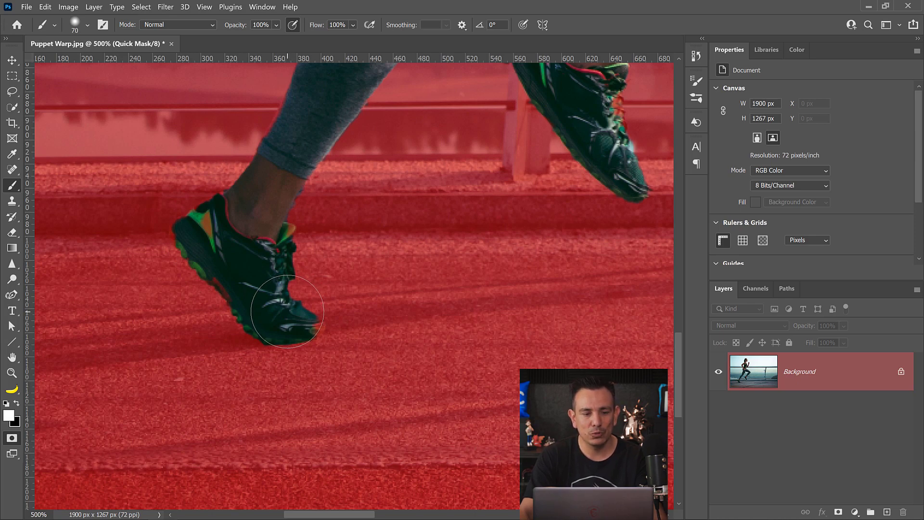
key(bracketleft)
key(bracketleft)
key(bracketleft)
key(bracketleft)
key(bracketleft)
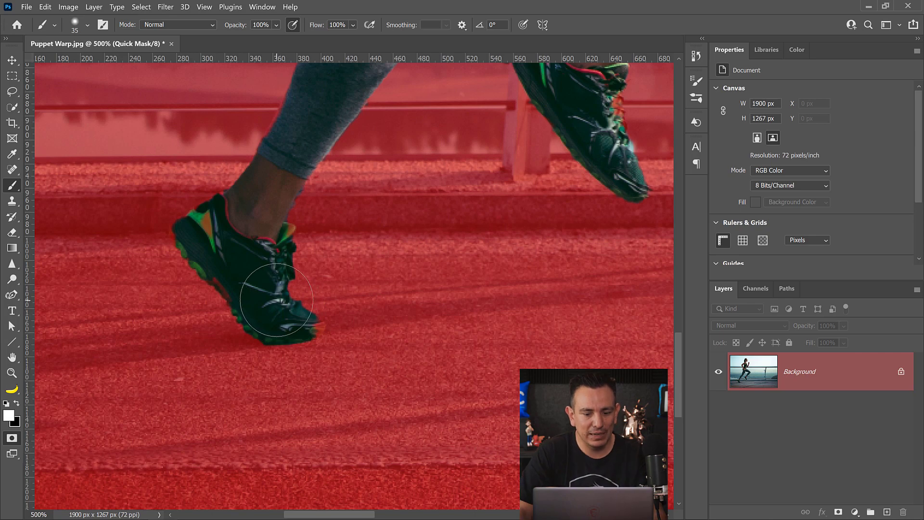
key(bracketleft)
key(bracketleft)
key(bracketleft)
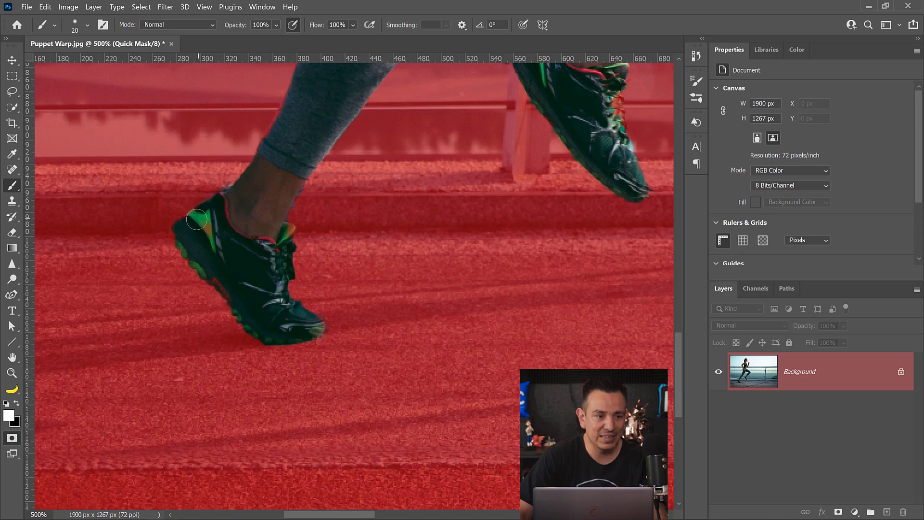
mouse_move(197, 220)
mouse_down()
mouse_move(192, 232)
mouse_move(225, 247)
mouse_move(269, 241)
mouse_up()
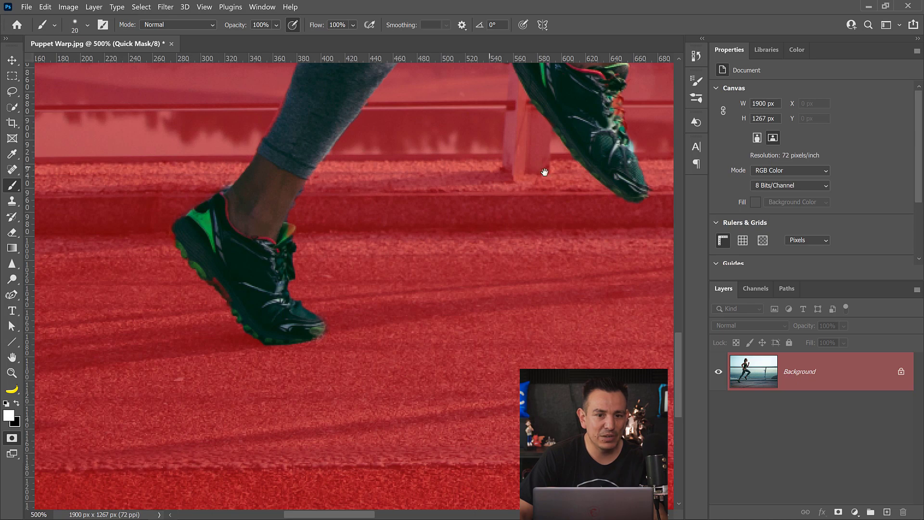
- Paint white over the missing lace area of the runner's front shoe, then leave Quick Mask mode
drag(544, 172, 304, 297)
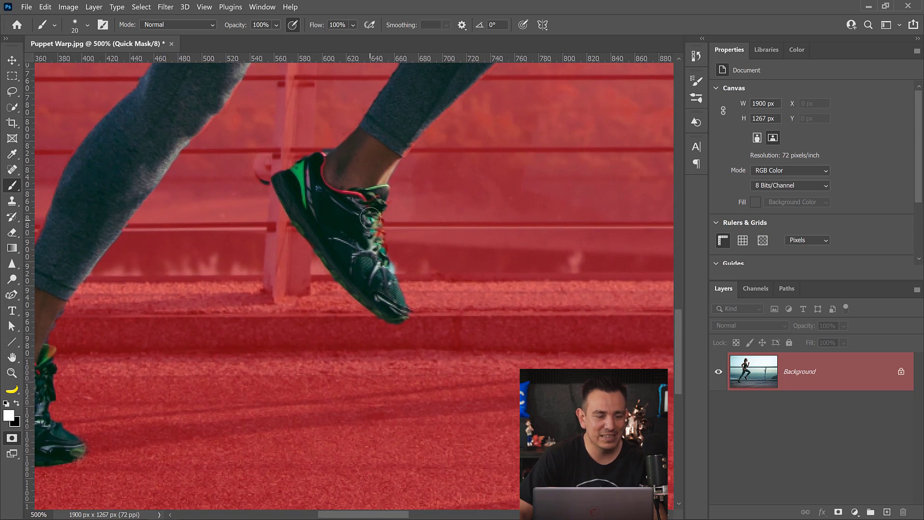
drag(370, 218, 379, 254)
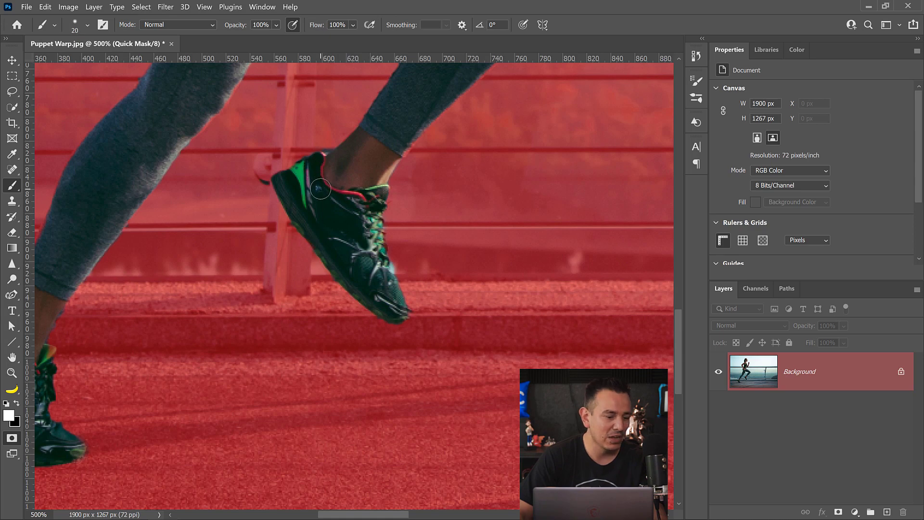
key(q)
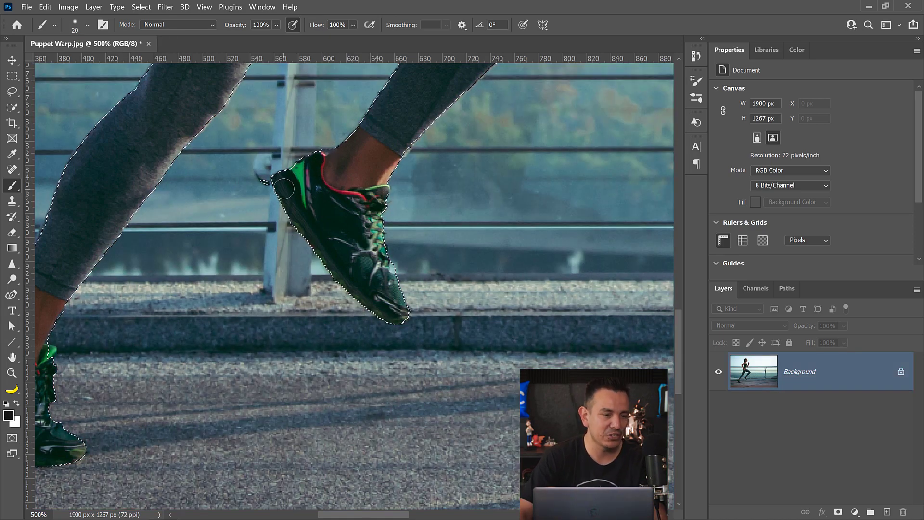
- Mask out the stray railing area beside the front shoe's heel with black in Quick Mask mode, then return to the selection
key(q)
key(x)
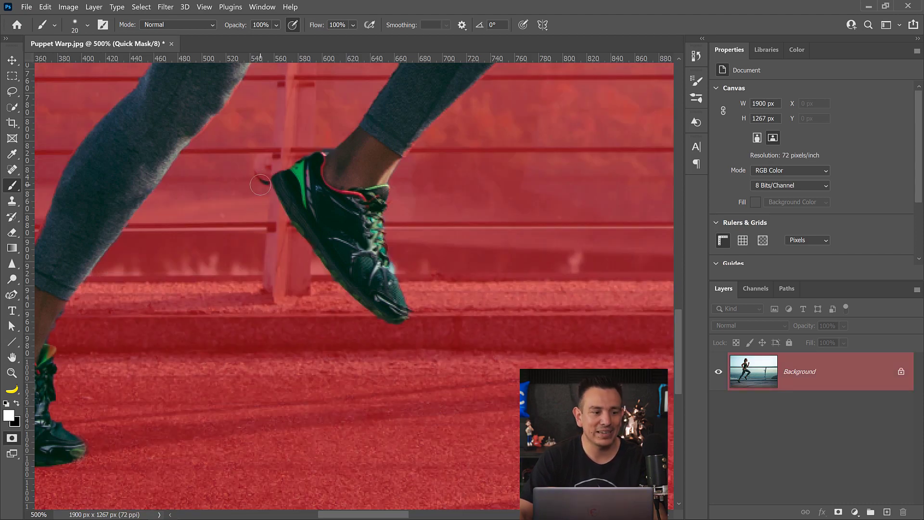
key(x)
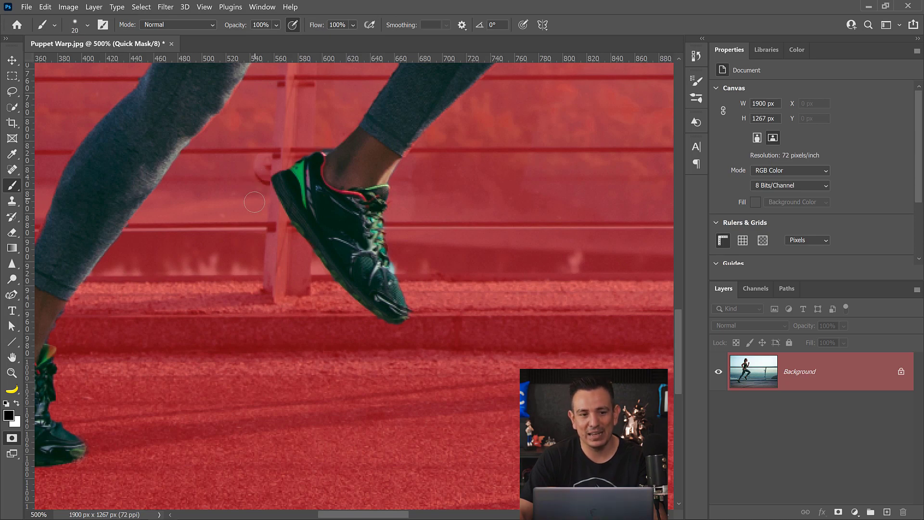
key(q)
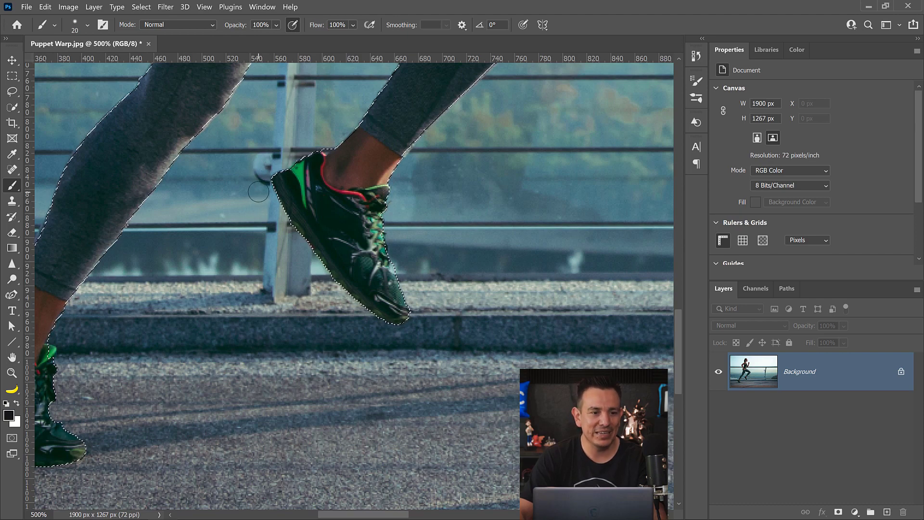
- Fit the image in the window and save the runner selection as an alpha channel
double_click(13, 361)
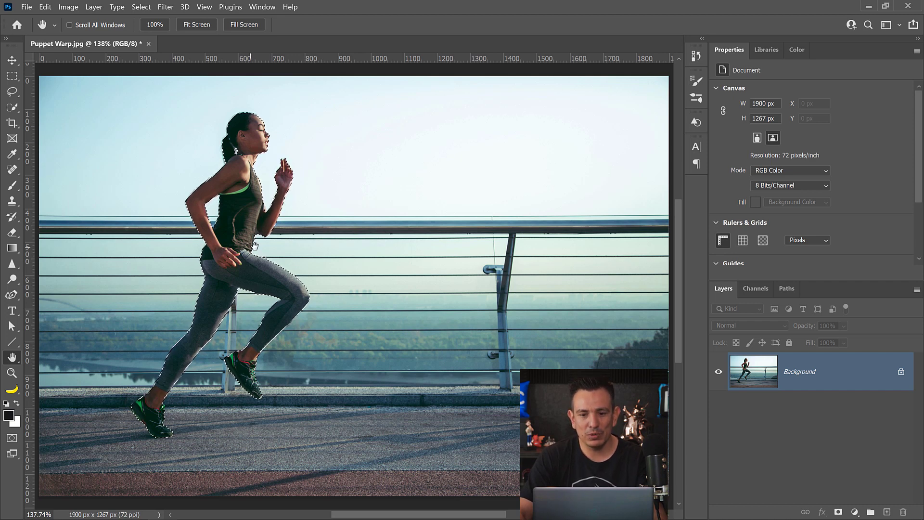
click(754, 289)
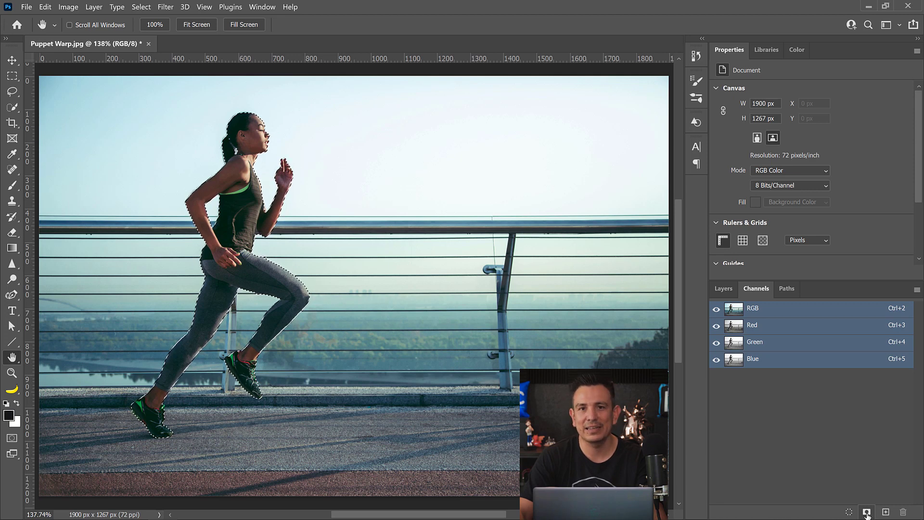
click(867, 513)
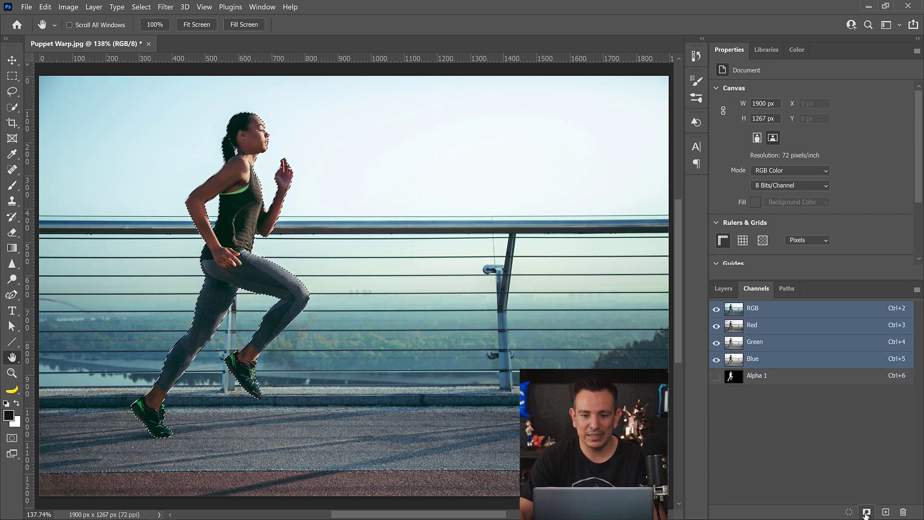
- Examine the Alpha 1 channel, try loading the RGB channel as a selection, and reload the runner selection
click(766, 377)
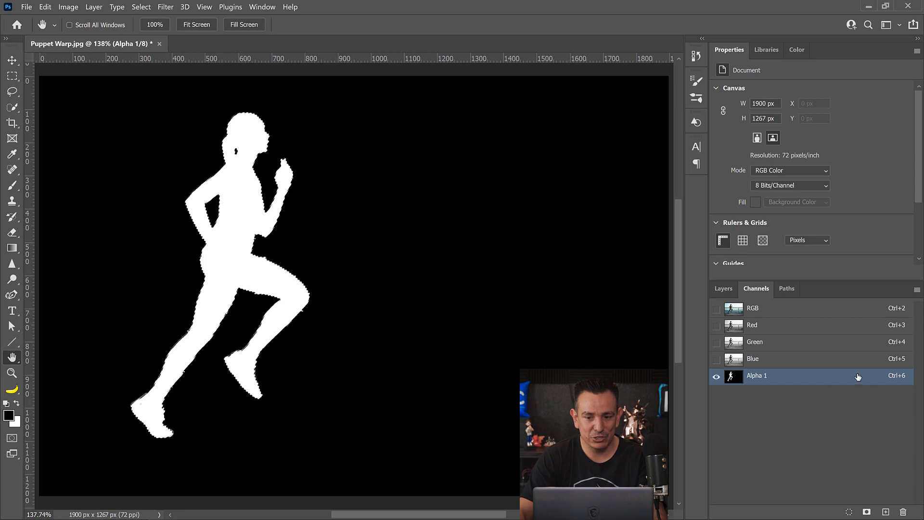
click(842, 327)
click(755, 382)
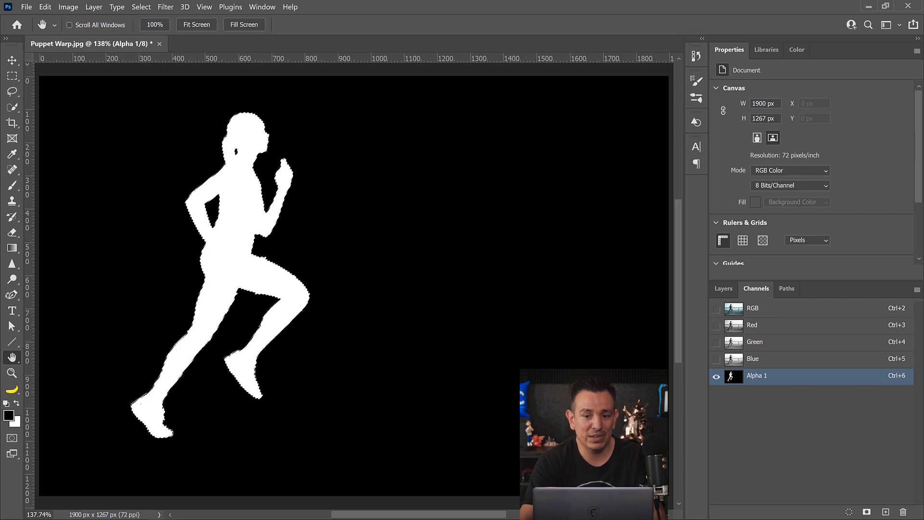
key(ctrl+alt+2)
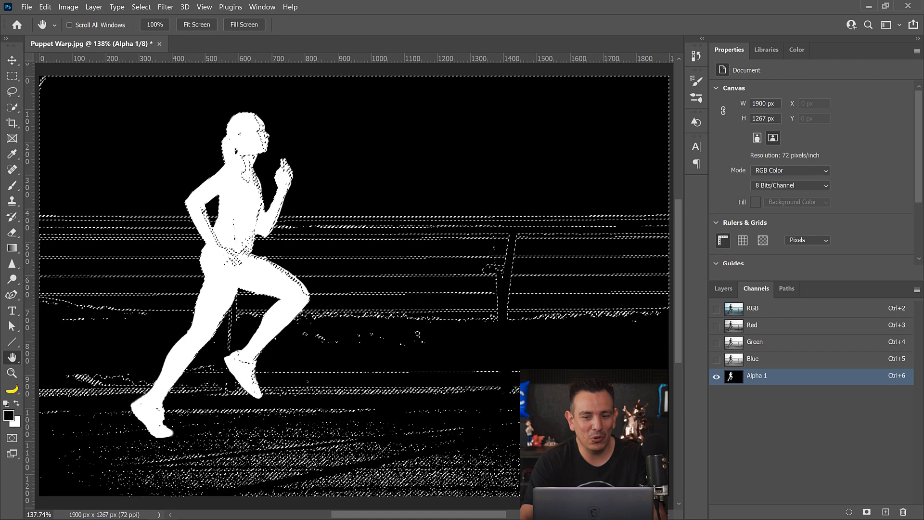
key(alt+BackSpace)
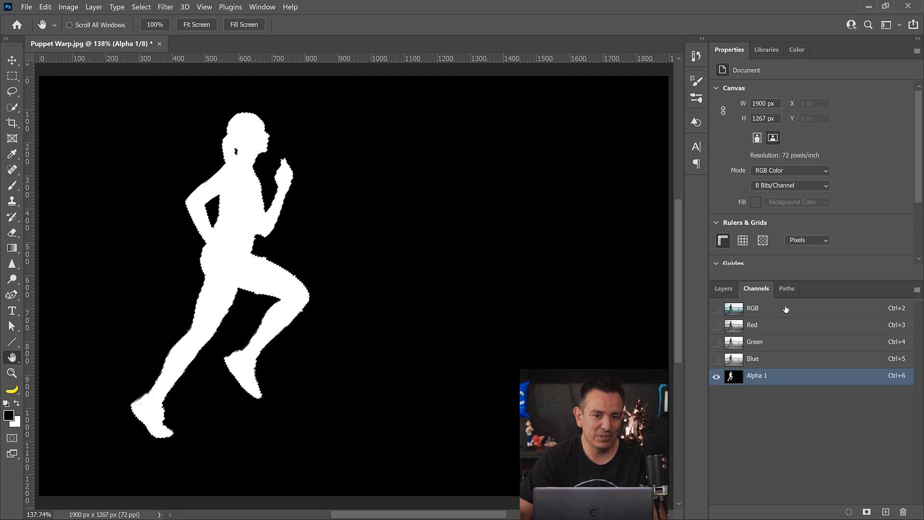
- Return to the RGB composite and duplicate the Background layer with the runner selection still active
click(740, 308)
click(722, 288)
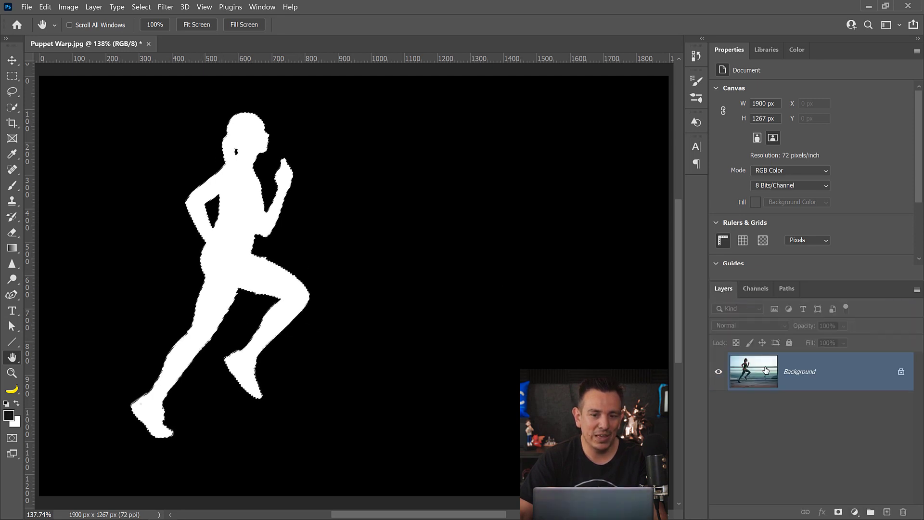
key(ctrl+d)
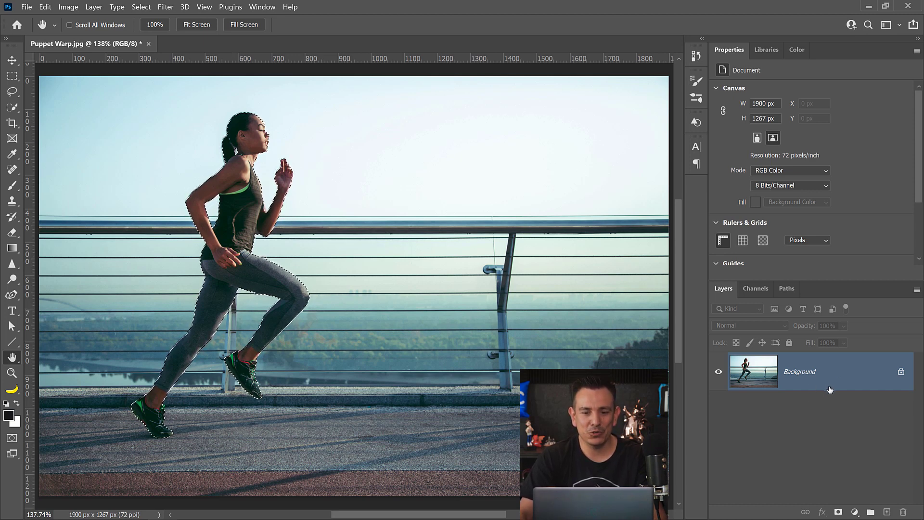
drag(836, 385, 887, 513)
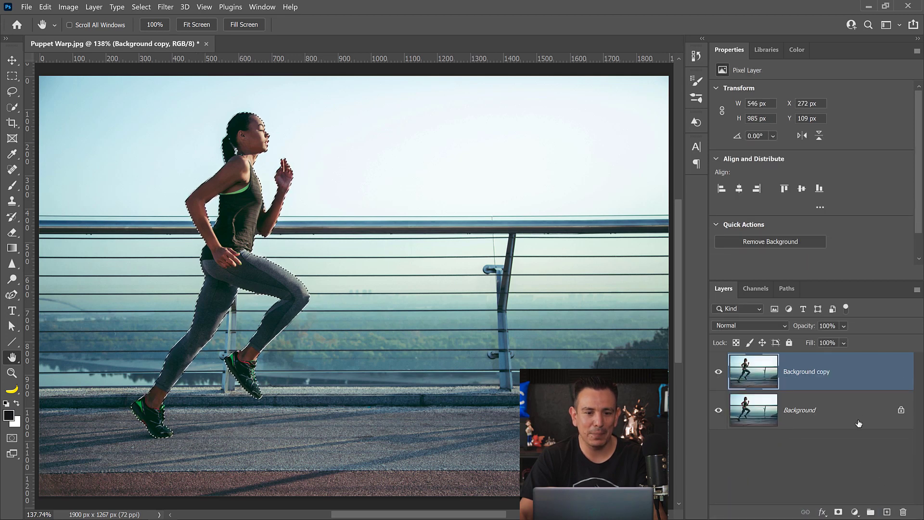
- Check the duplicate layer's visibility and add a layer mask to it from the runner selection
click(719, 373)
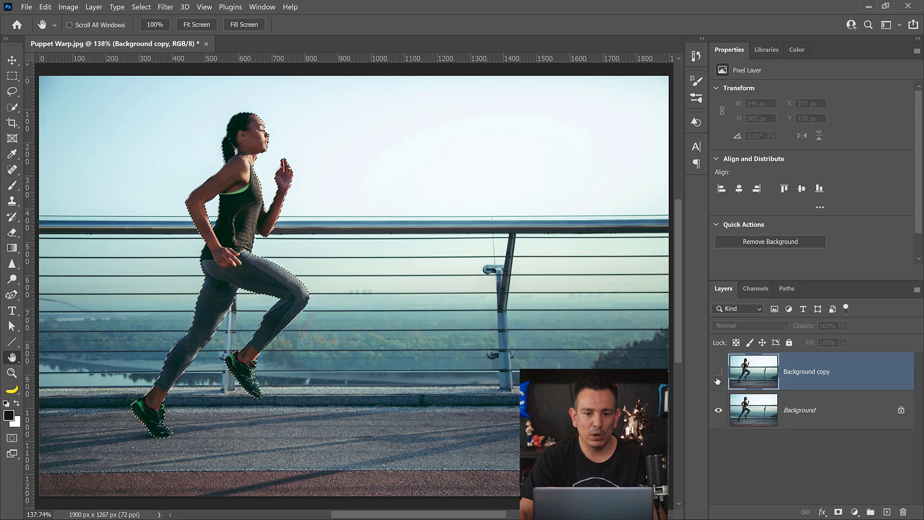
click(720, 372)
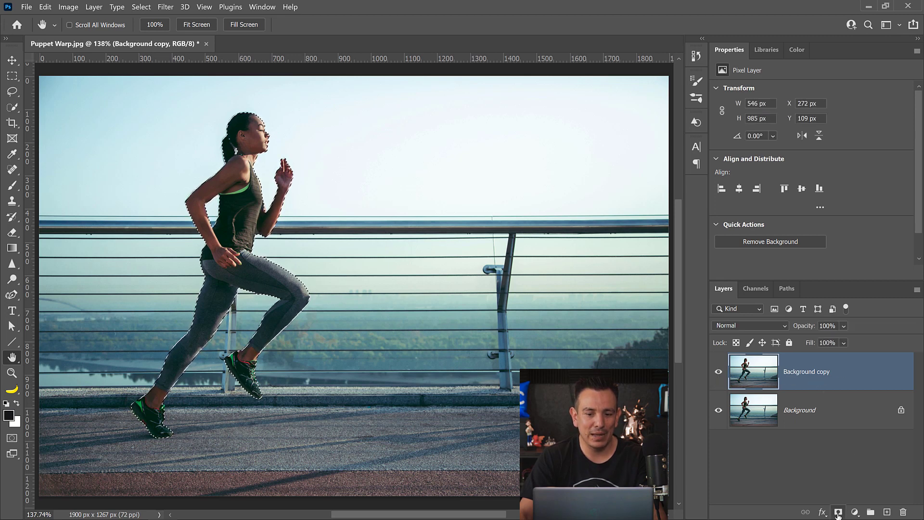
click(838, 513)
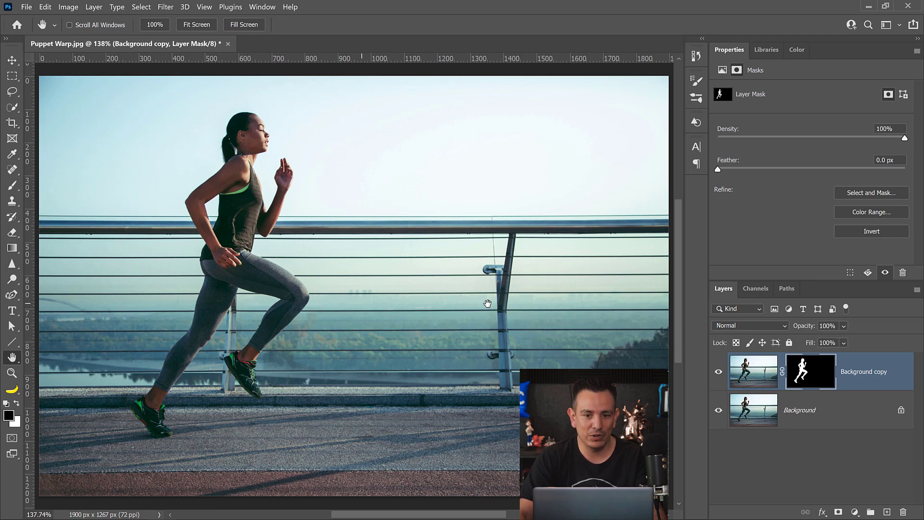
- Check the runner cutout without the Background layer, show that layer again, and hide the Background copy layer
click(719, 411)
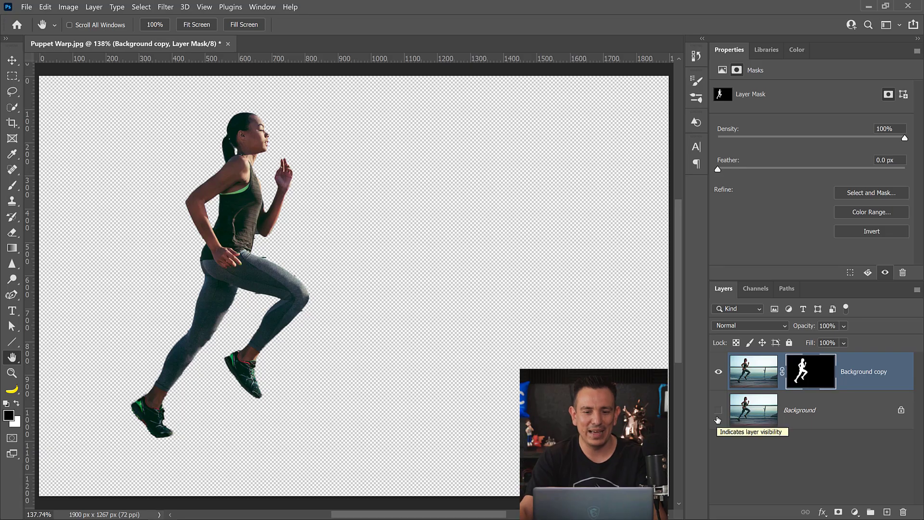
click(719, 410)
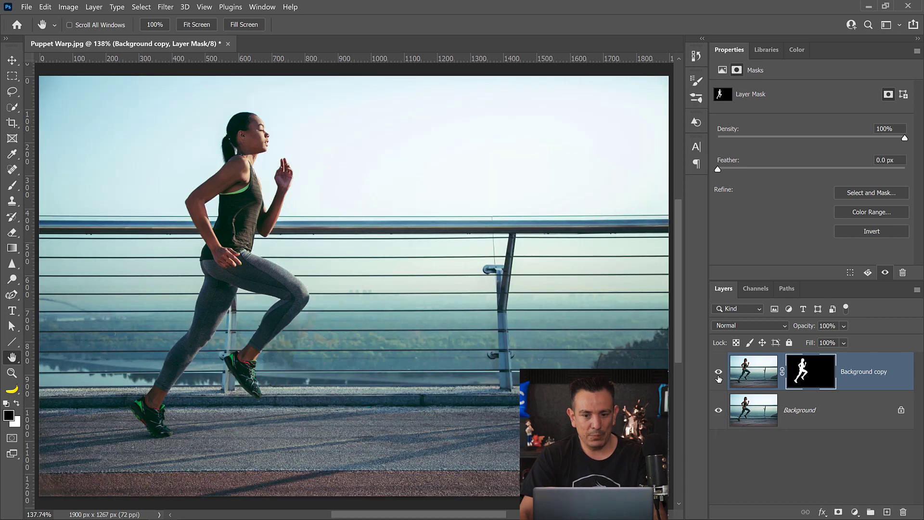
click(718, 372)
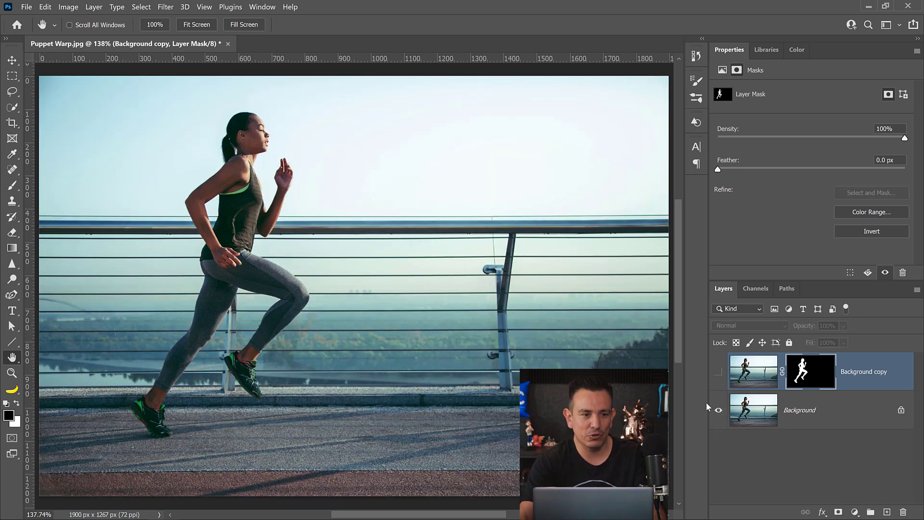
- Reselect the runner, expand the selection by 2 pixels, and check its edges around the lower legs and shoes
key(ctrl+shift+d)
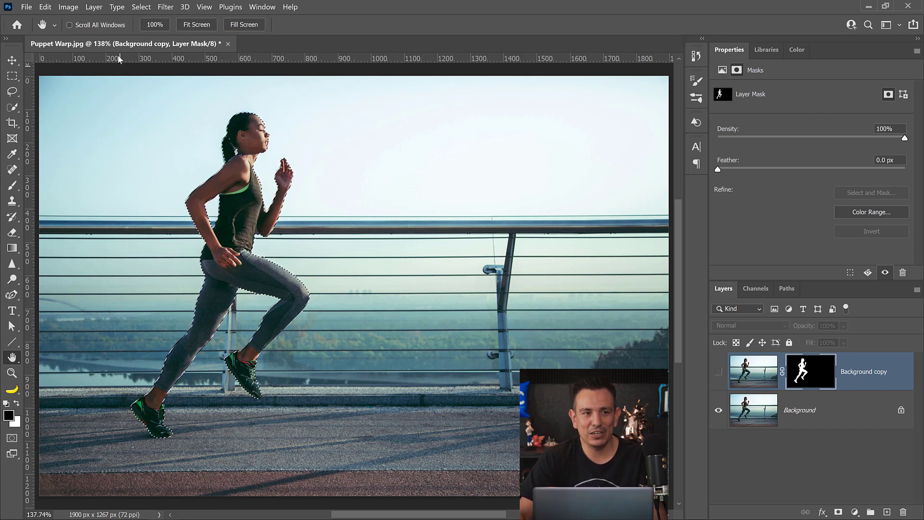
click(141, 7)
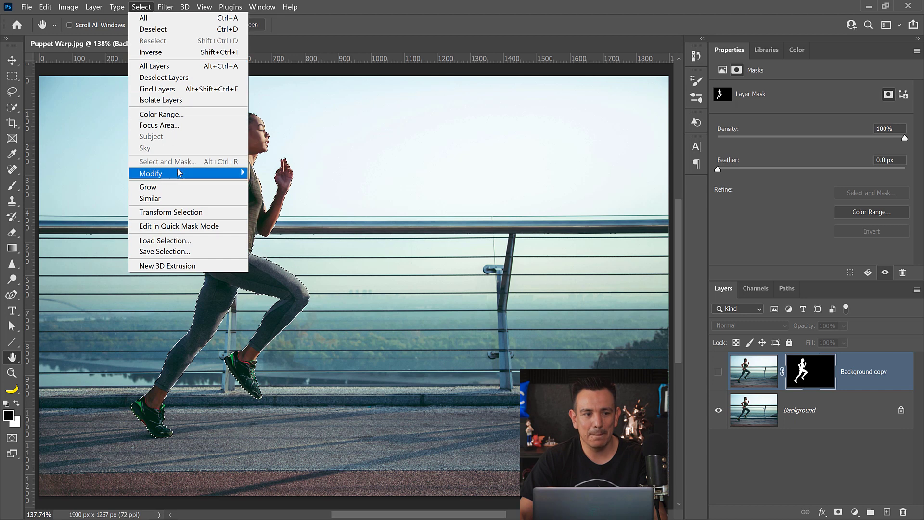
mouse_move(178, 172)
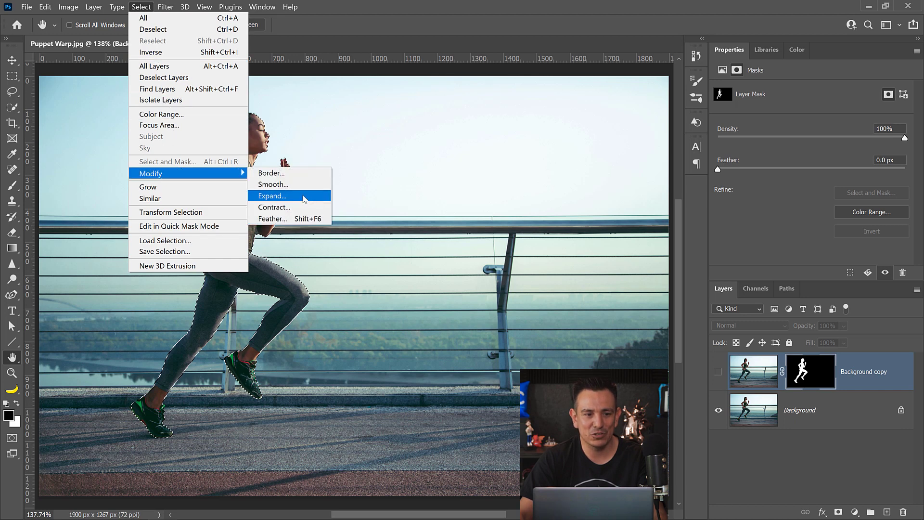
click(272, 196)
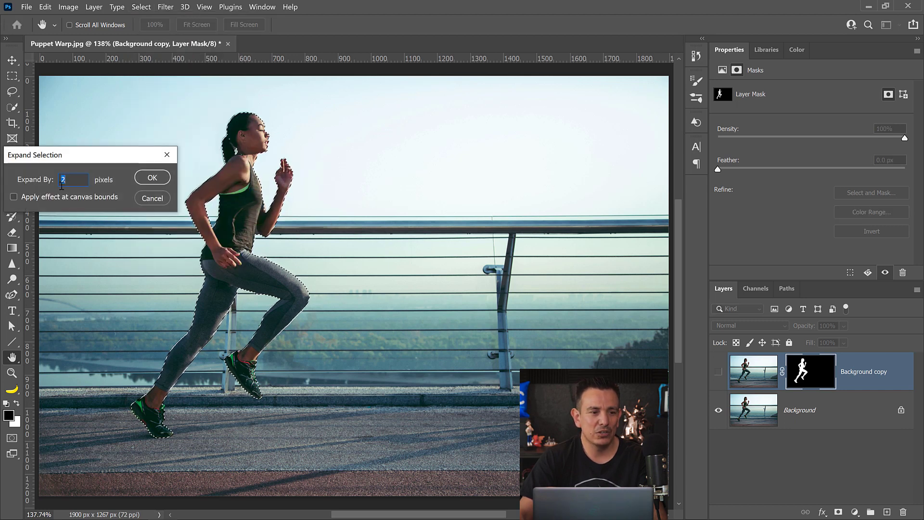
click(159, 181)
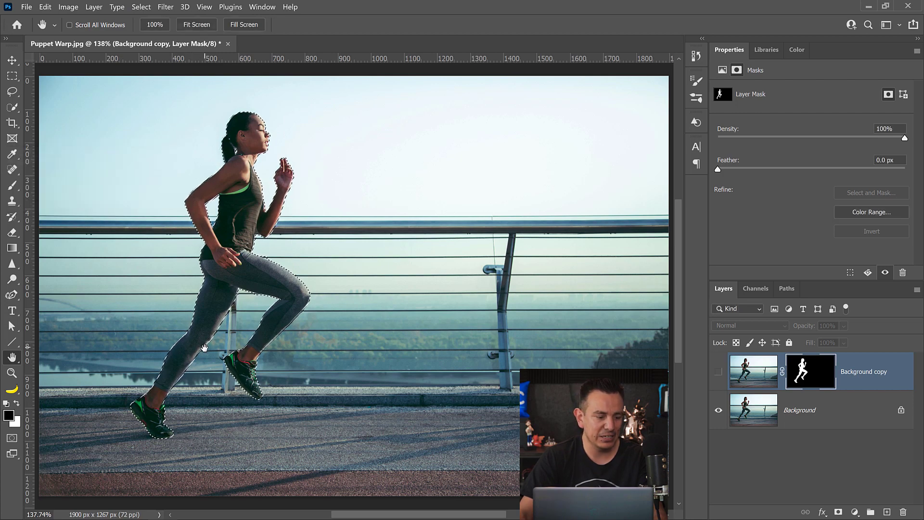
key(z)
drag(163, 417, 157, 413)
drag(116, 357, 124, 298)
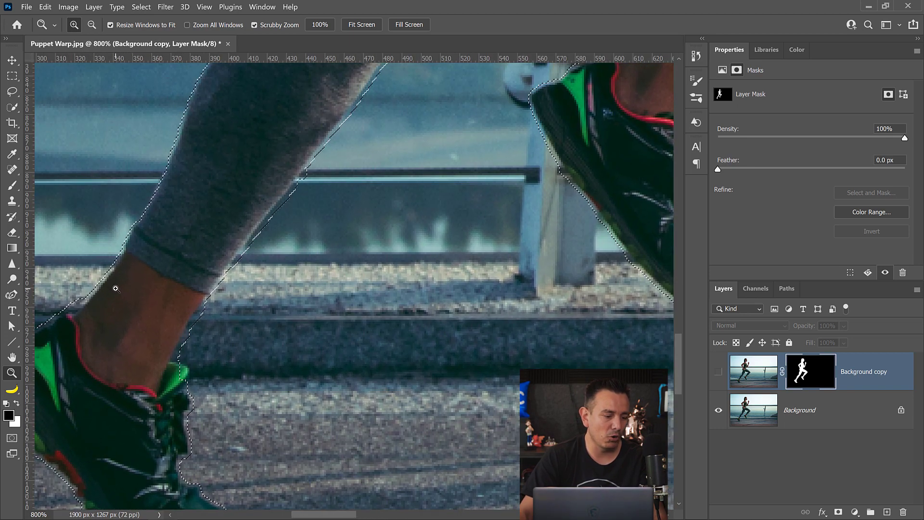
right_click(160, 283)
click(207, 294)
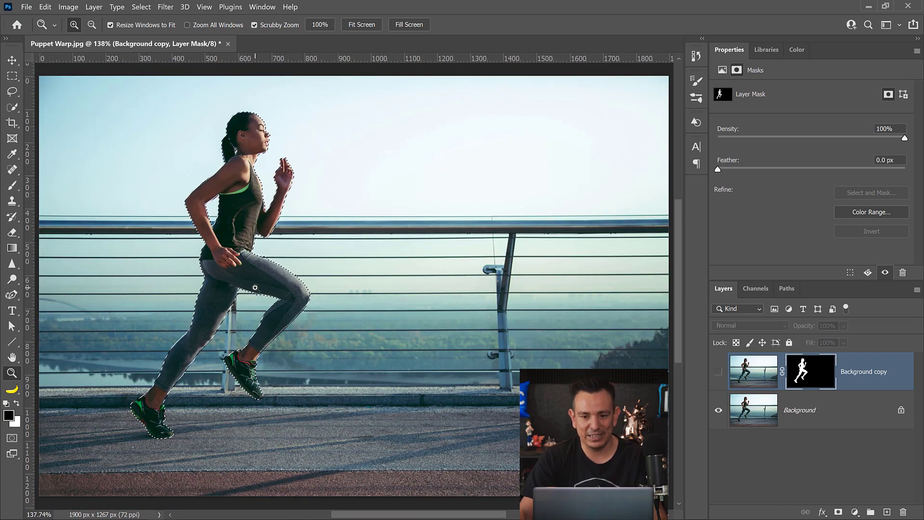
- Remove the runner from the Background layer with Content-Aware Fill, outputting the result to a duplicate layer
click(813, 412)
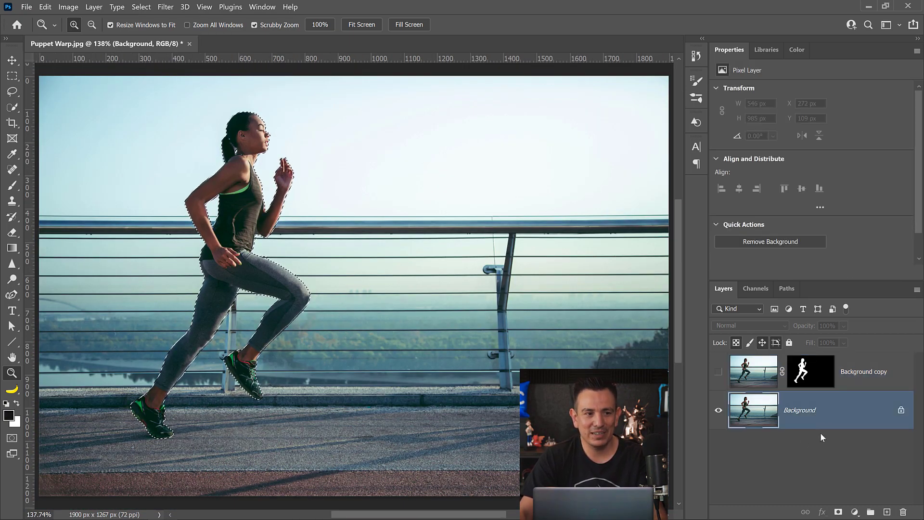
click(46, 6)
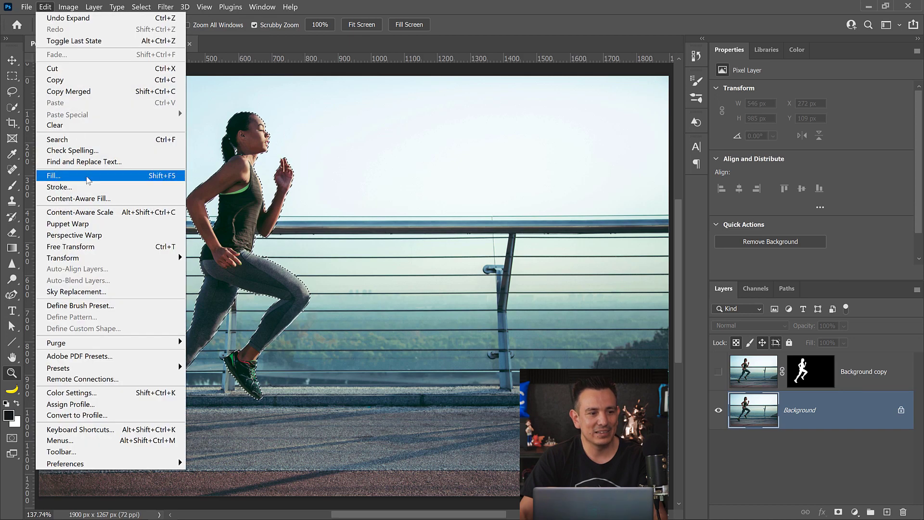
click(87, 198)
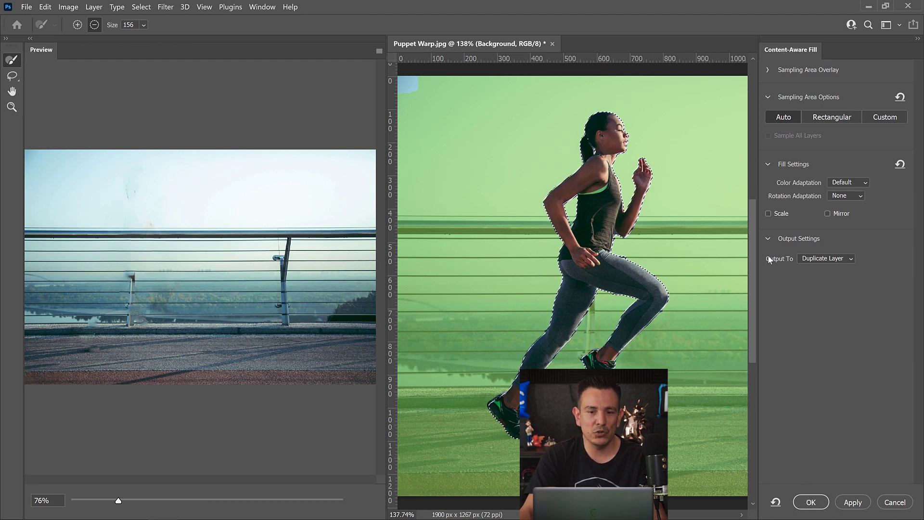
click(813, 502)
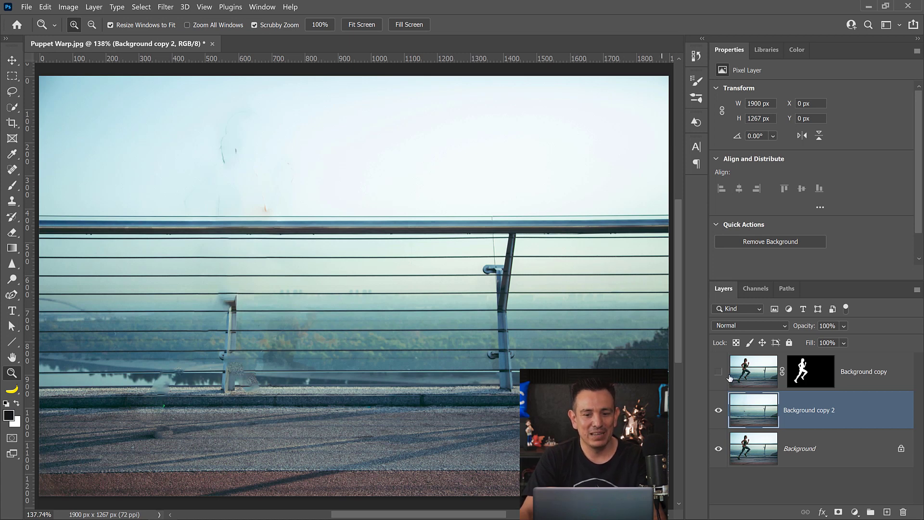
- Compare the runner cutout with the filled background by toggling both layers' visibility, leaving the Background copy layer shown
click(720, 373)
click(721, 373)
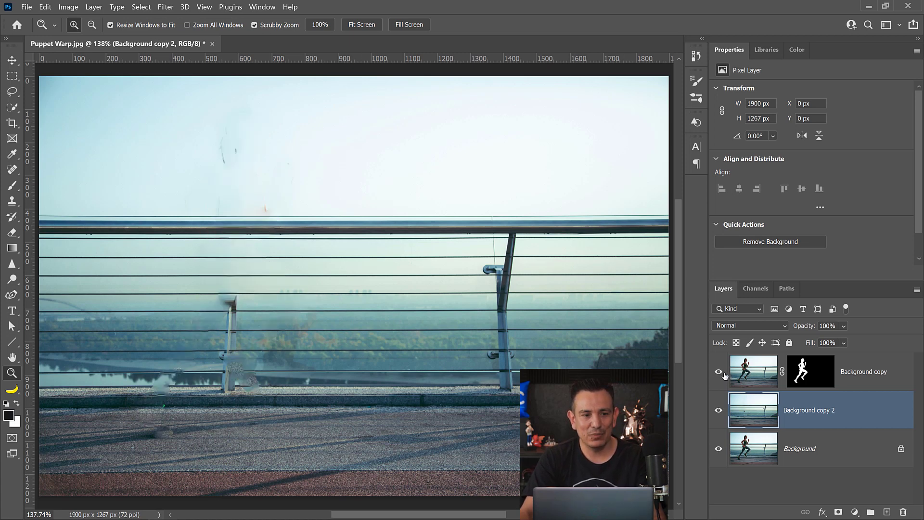
click(720, 372)
click(722, 374)
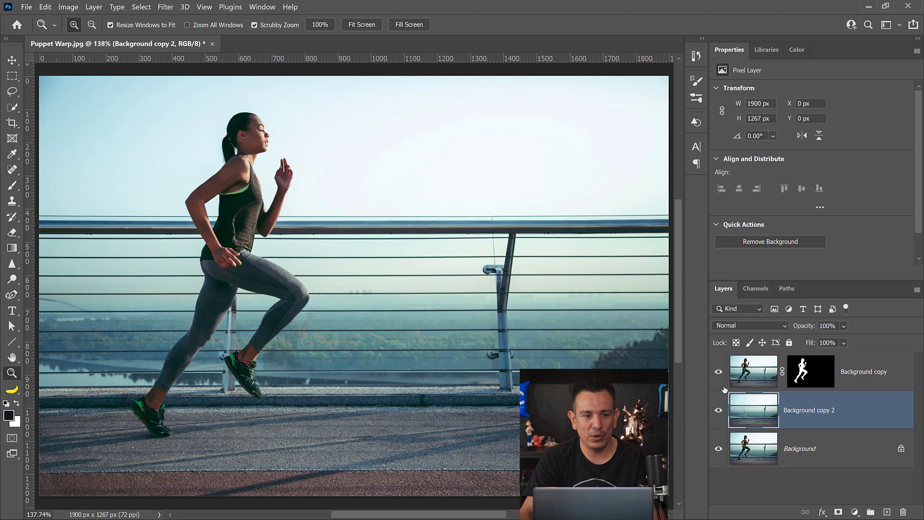
click(716, 416)
click(718, 410)
click(718, 378)
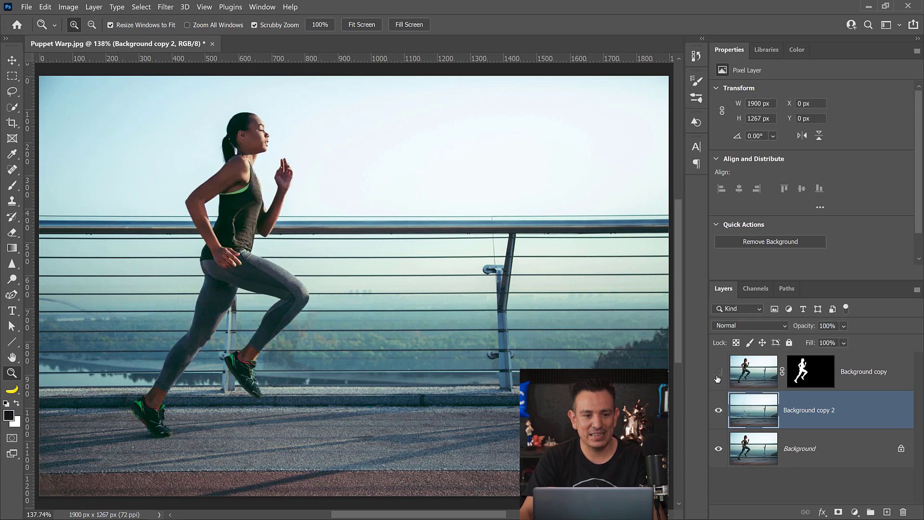
click(717, 378)
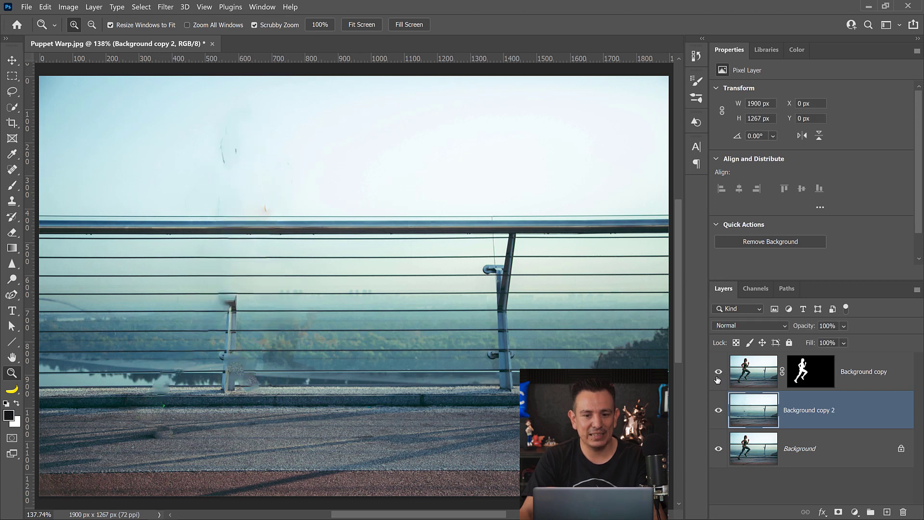
- Convert the masked Background copy layer to a smart object and check it by toggling its visibility
click(892, 373)
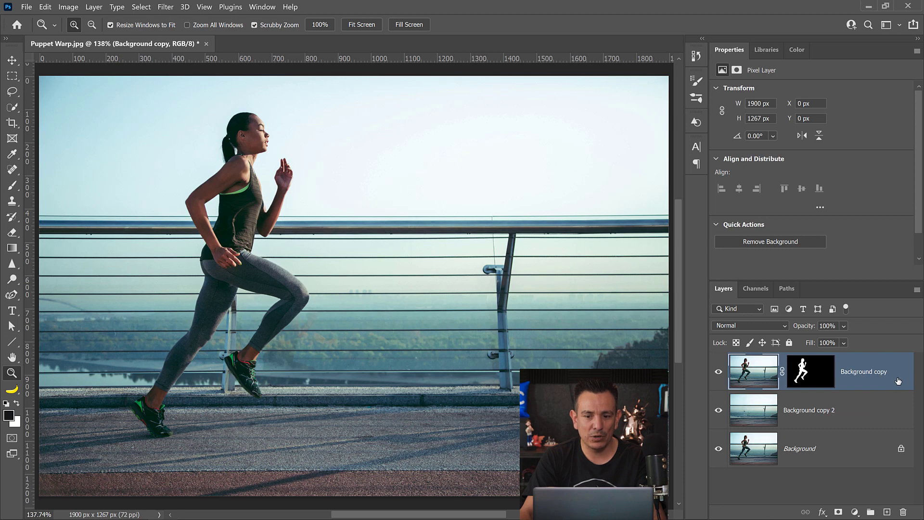
right_click(898, 381)
click(785, 175)
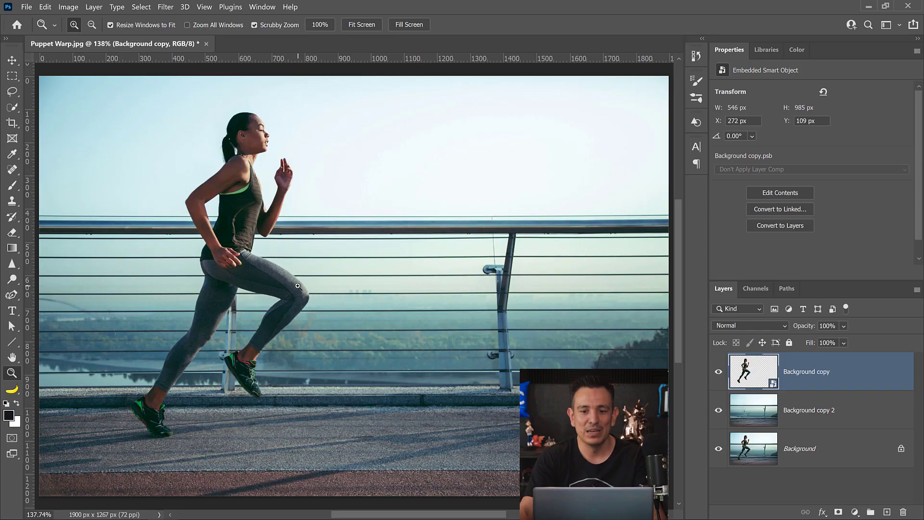
click(719, 375)
click(720, 375)
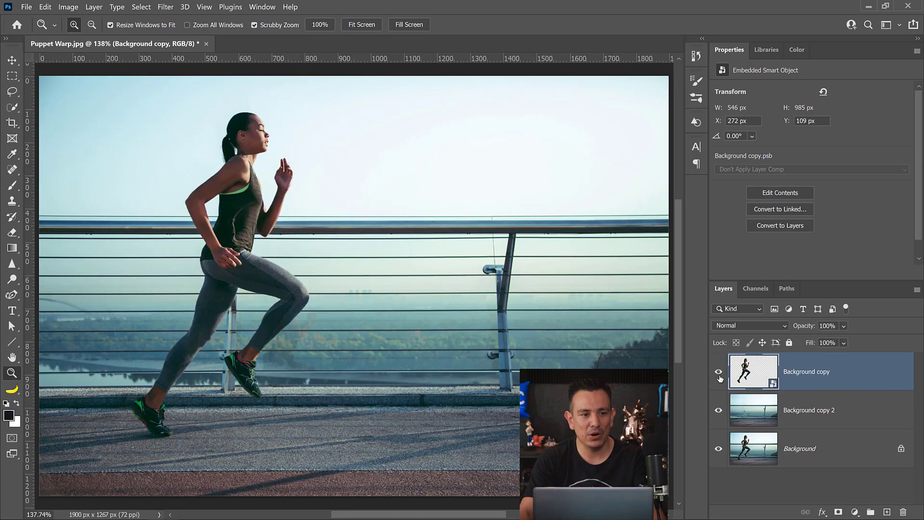
- Start Puppet Warp on the runner, preview the mesh and hide it, and place pins at her shoulder, hip, front knee and rear knee
click(46, 7)
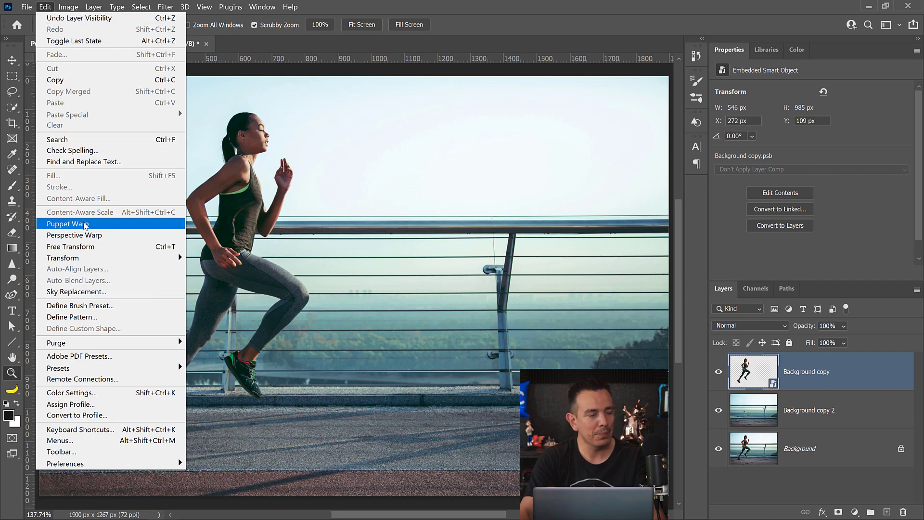
click(102, 226)
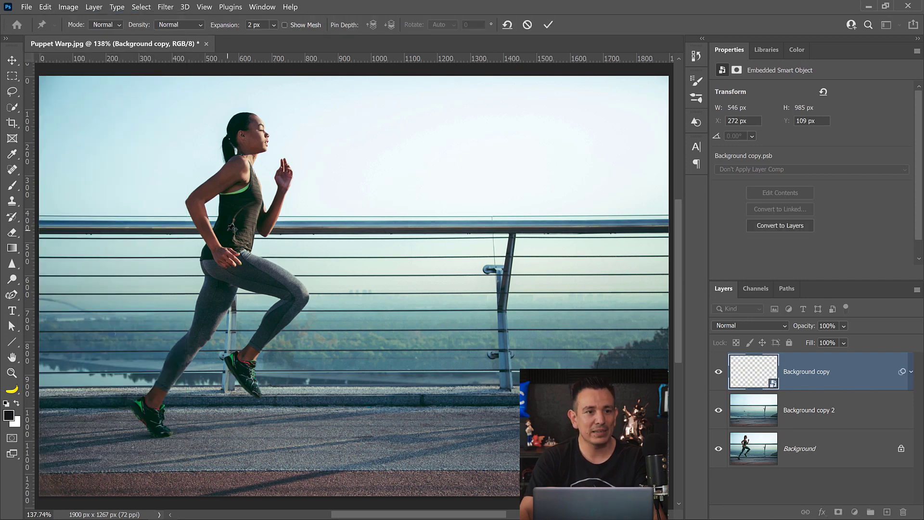
click(285, 25)
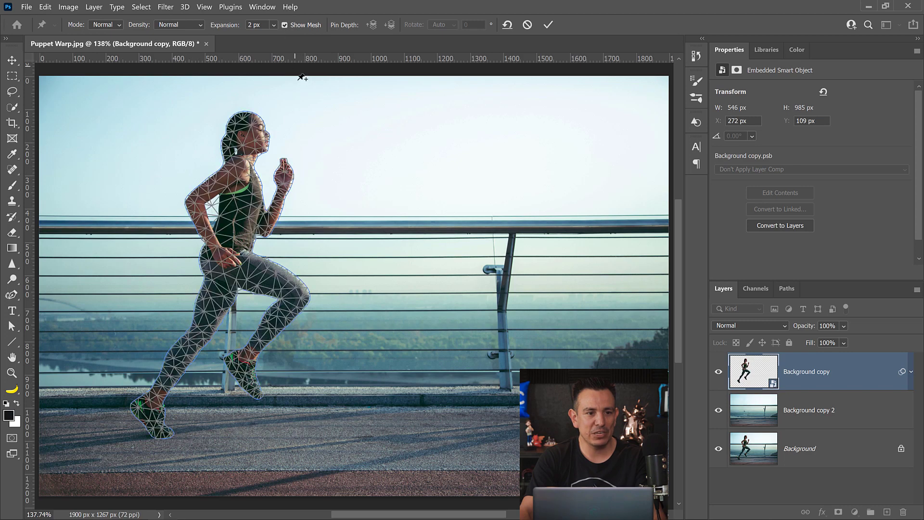
click(285, 24)
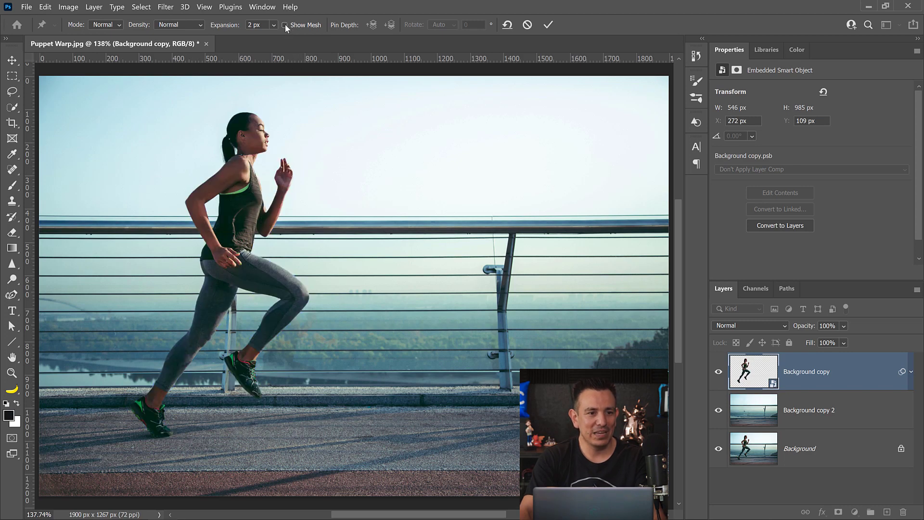
click(246, 158)
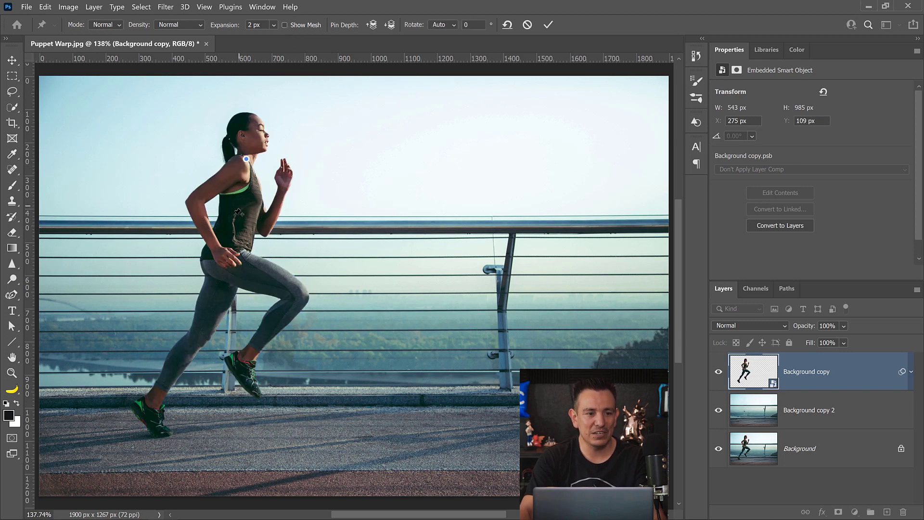
click(224, 259)
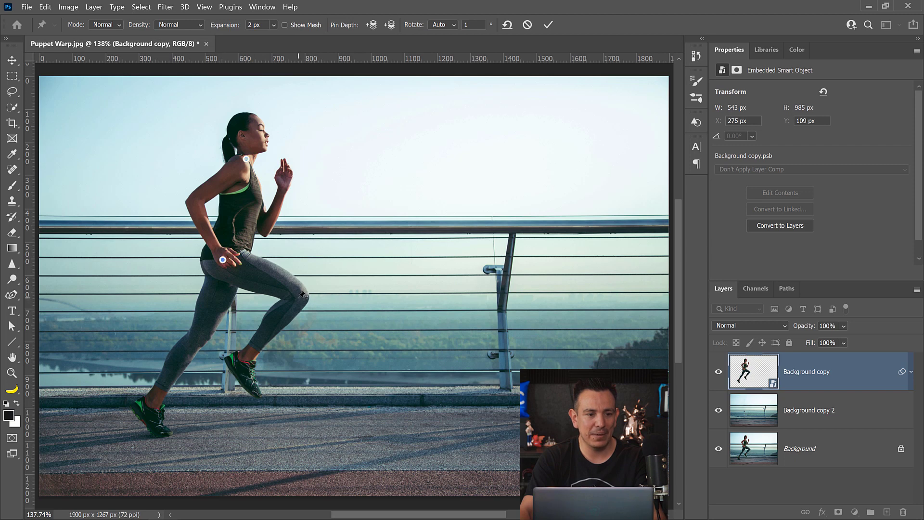
click(298, 297)
click(196, 340)
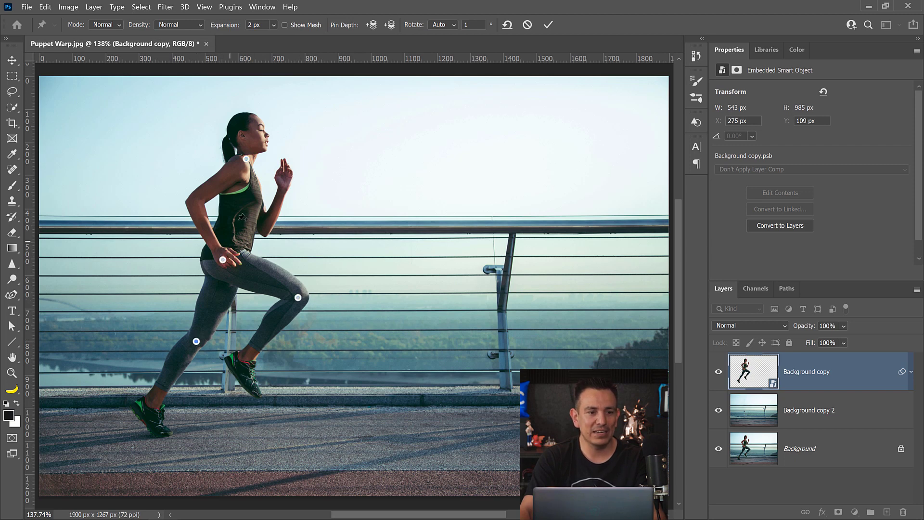
- Raise the runner's front knee, rotate her front foot to 11° around a new ankle pin, and accept the warp
drag(247, 161, 249, 160)
drag(300, 299, 300, 284)
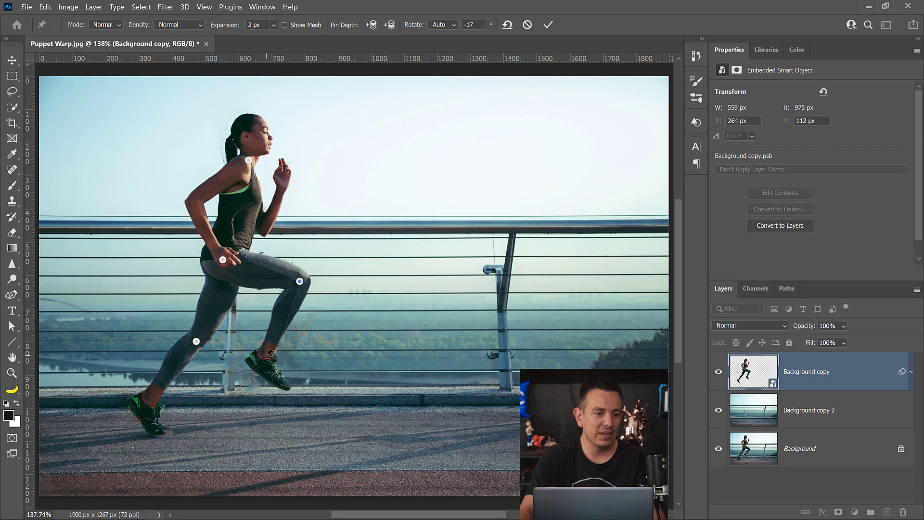
click(265, 355)
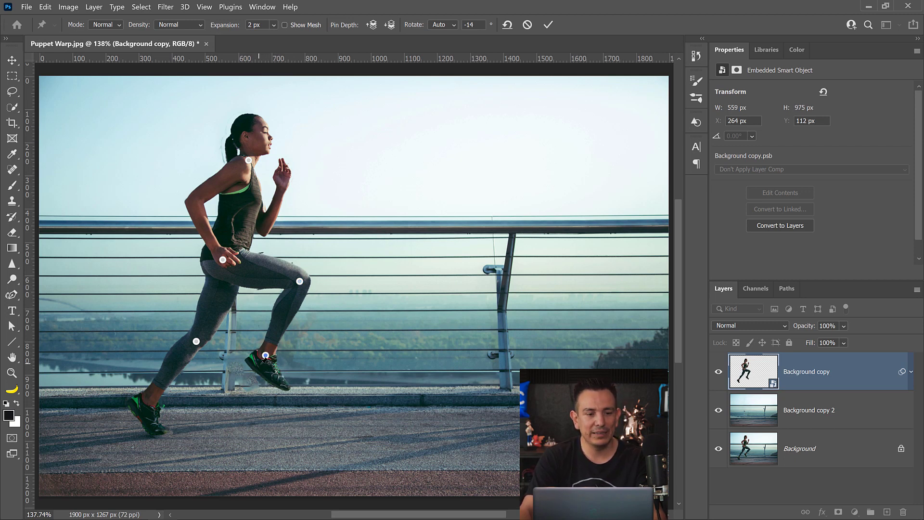
key(alt)
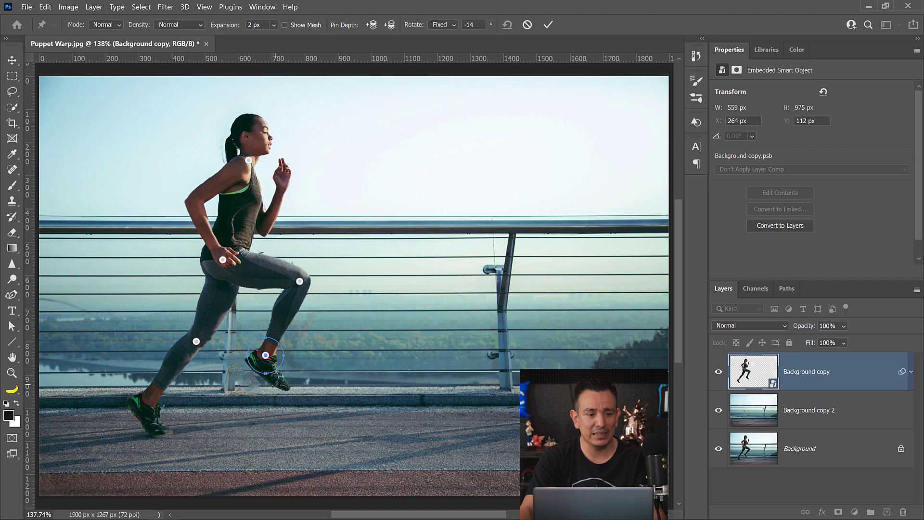
drag(269, 380, 264, 355)
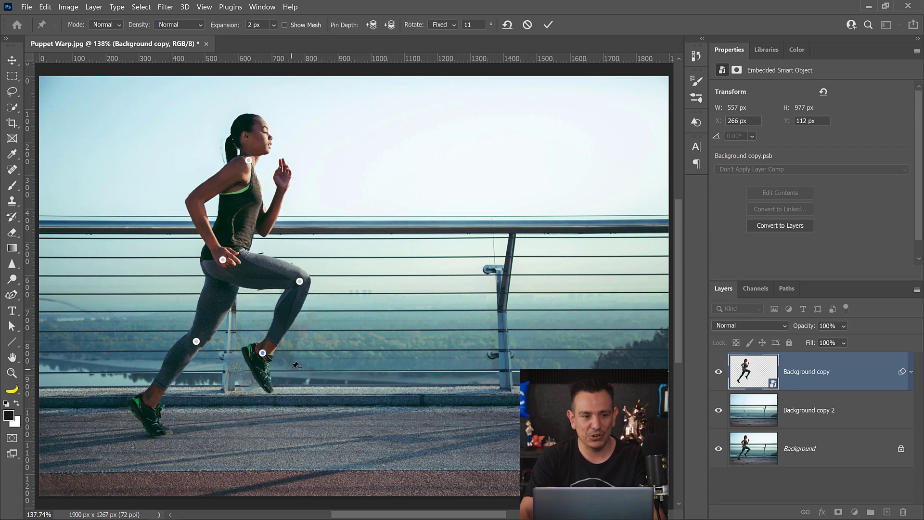
click(548, 26)
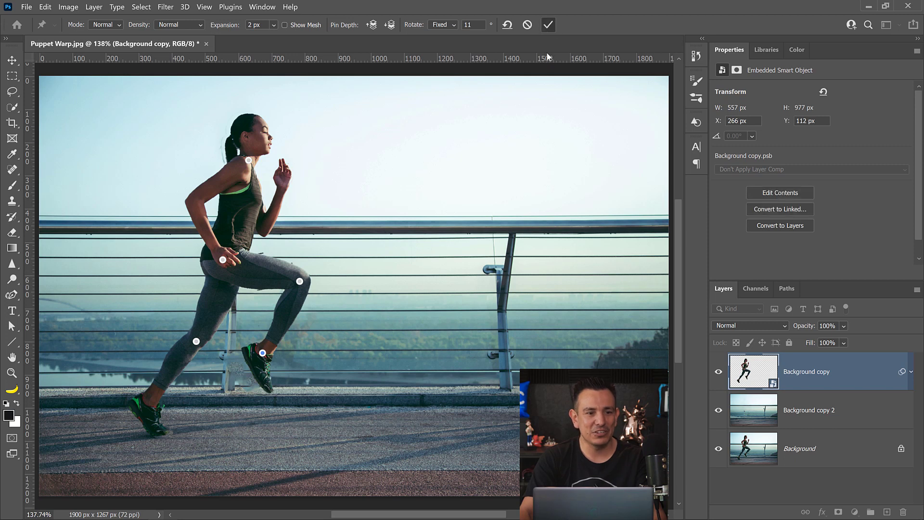
- On the Background copy 2 layer, spot-heal the fill remnants behind the runner's head and above her front thigh with Sample All Layers off
click(912, 372)
click(817, 424)
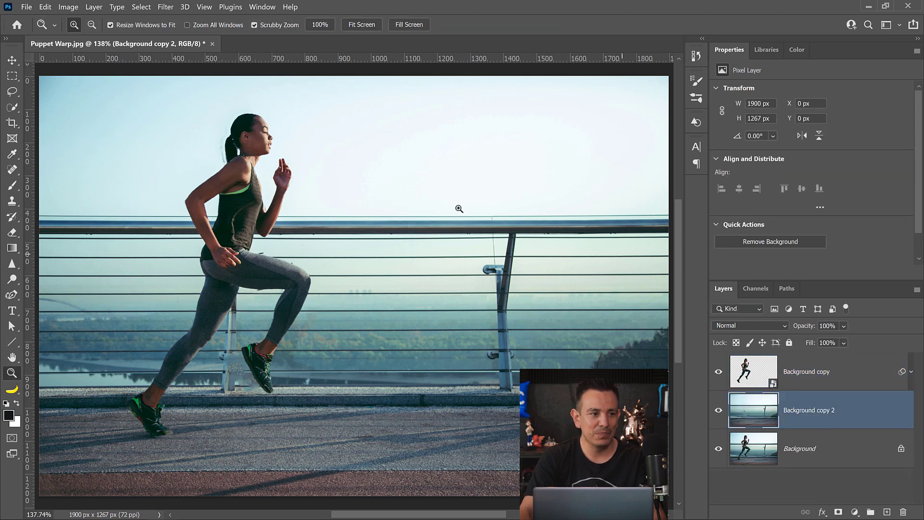
click(13, 170)
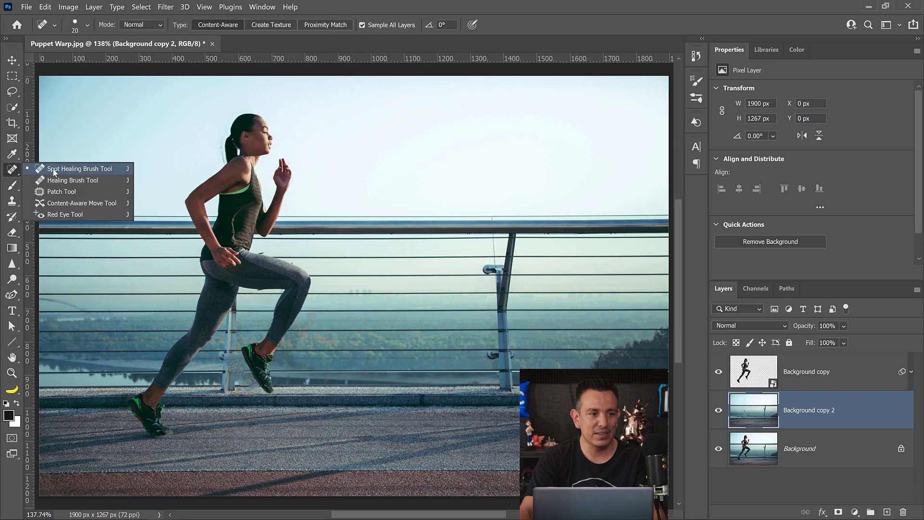
click(65, 169)
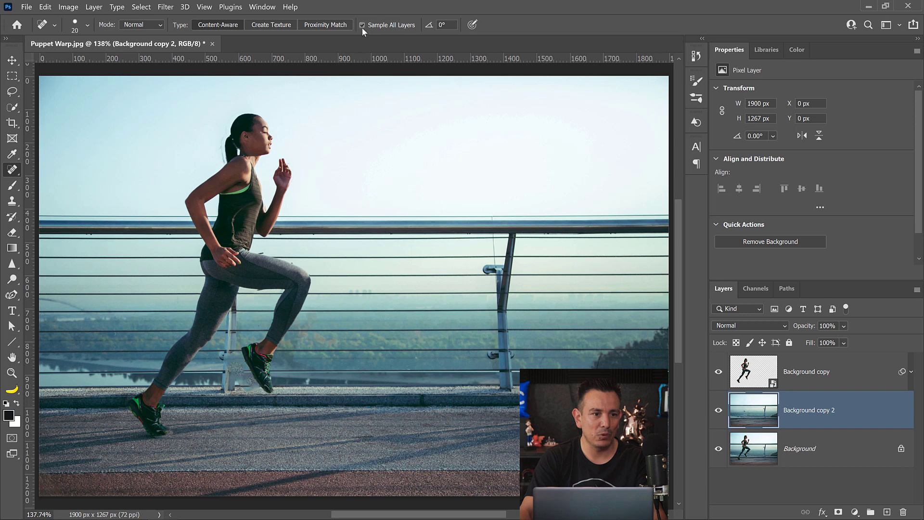
drag(221, 140, 227, 168)
drag(224, 128, 226, 135)
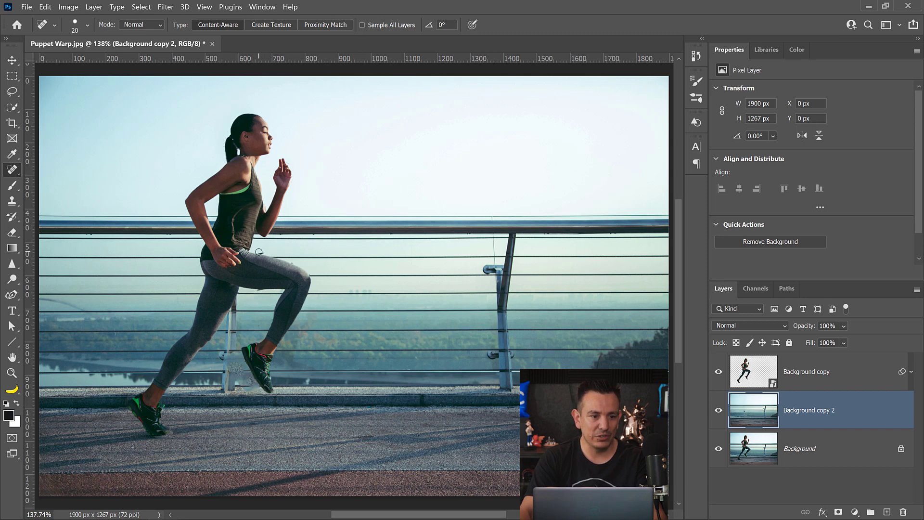
drag(264, 254, 263, 254)
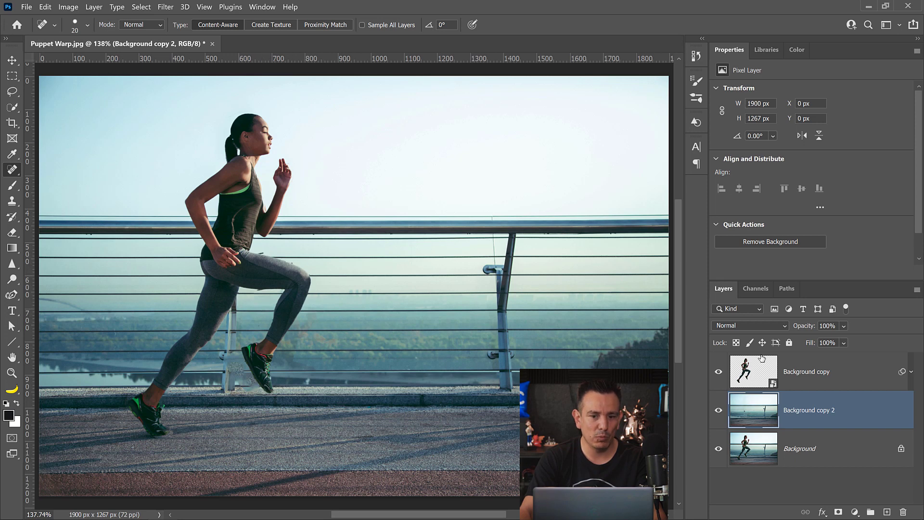
- Add a layer mask to the Background copy layer and paint out the stray remnants around her front thigh with a black brush
click(785, 378)
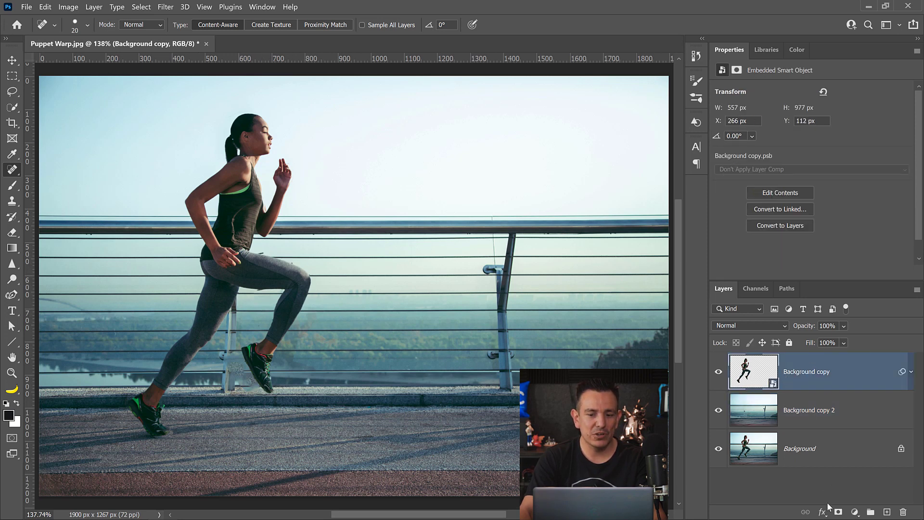
click(838, 513)
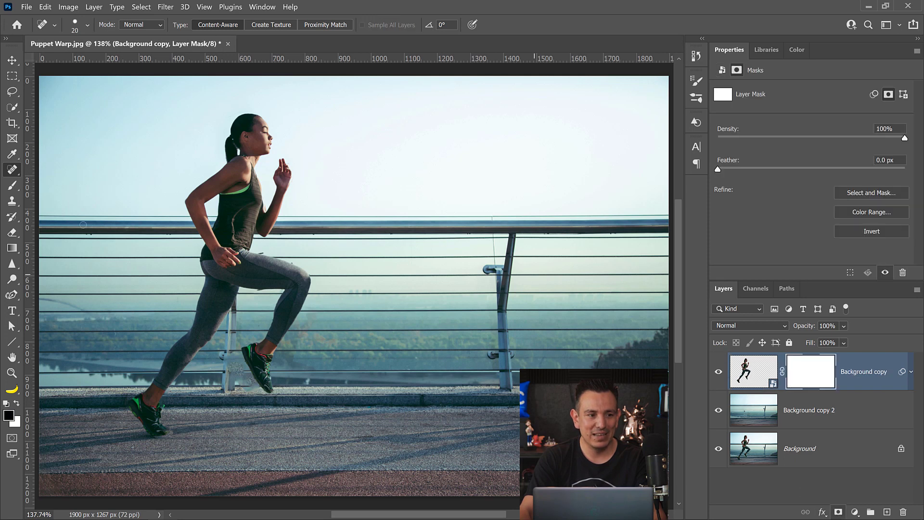
click(19, 190)
right_click(18, 190)
click(42, 186)
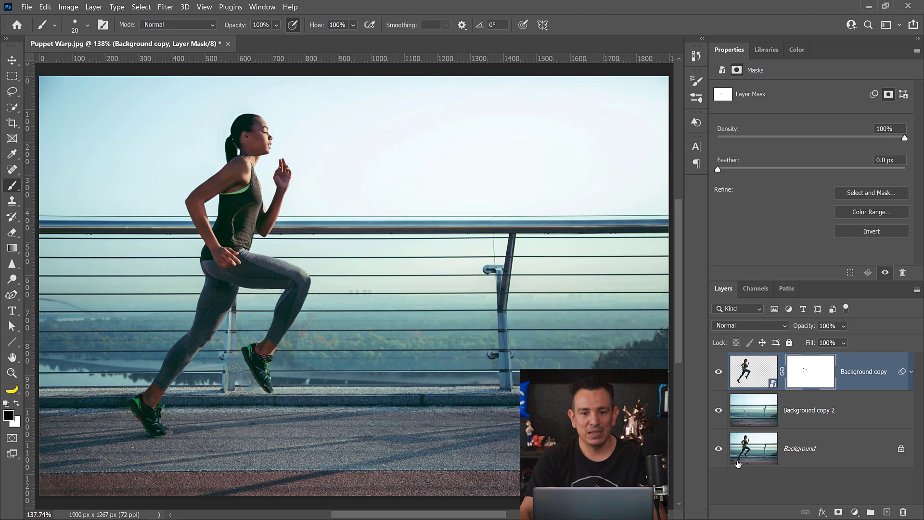
- Convert the Background copy 2 layer to a smart object
click(862, 411)
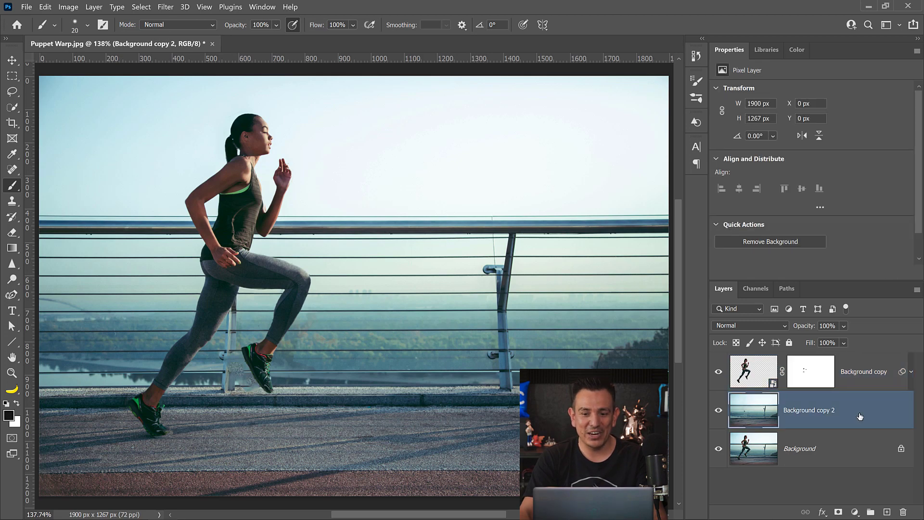
right_click(862, 414)
click(788, 179)
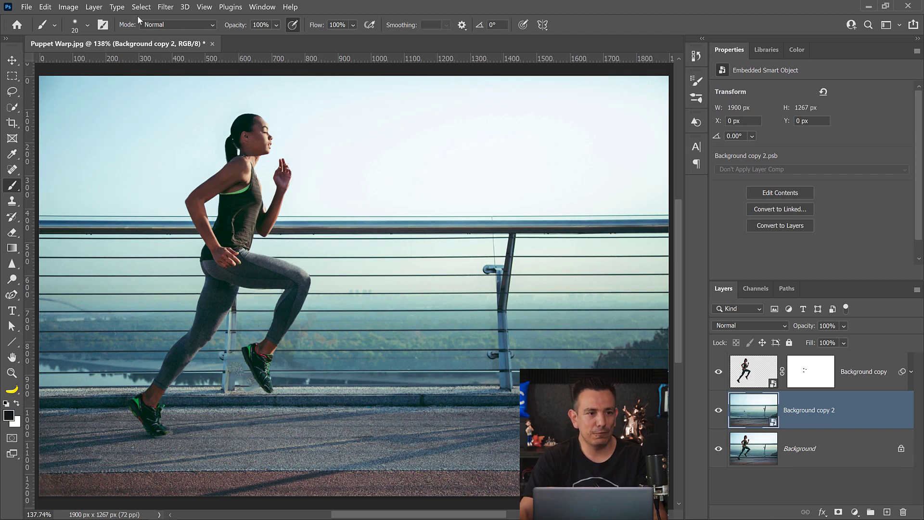
- Apply a Path Blur to the background with a horizontal path pointing behind the runner and a speed of 80%
click(165, 7)
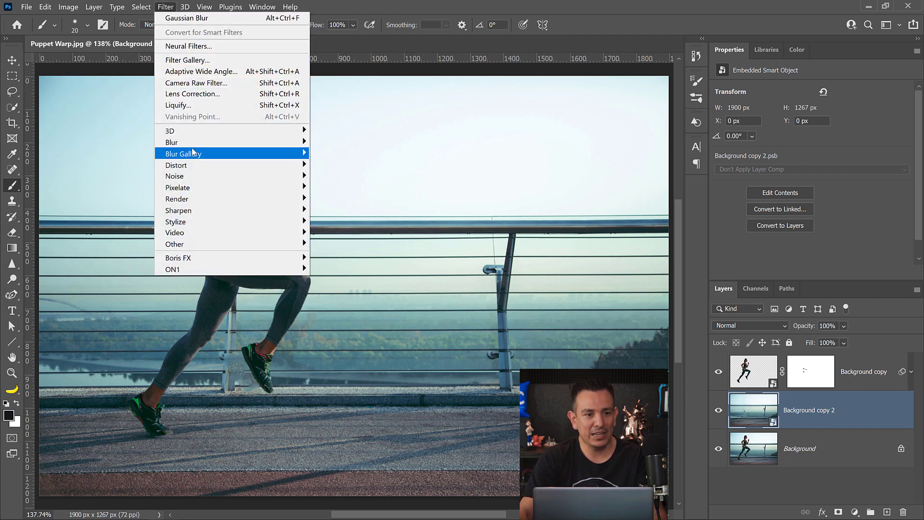
mouse_move(193, 153)
click(350, 190)
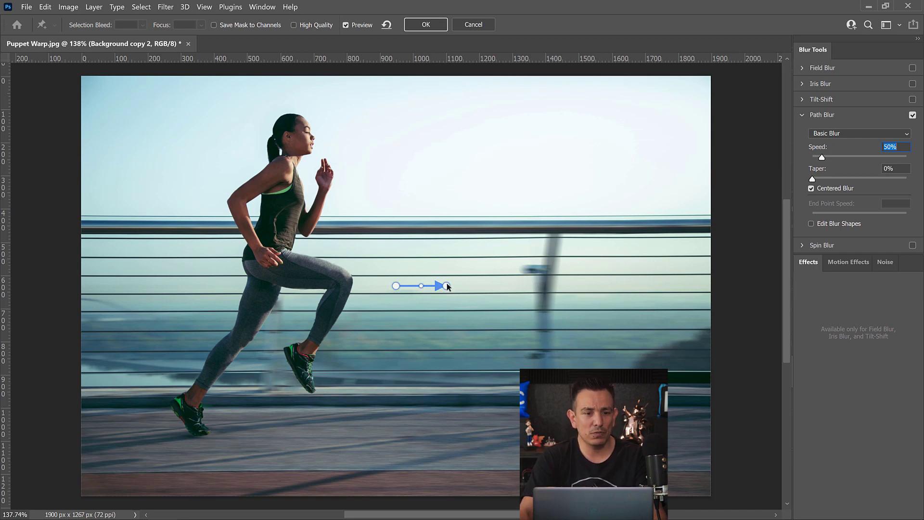
drag(447, 286, 270, 366)
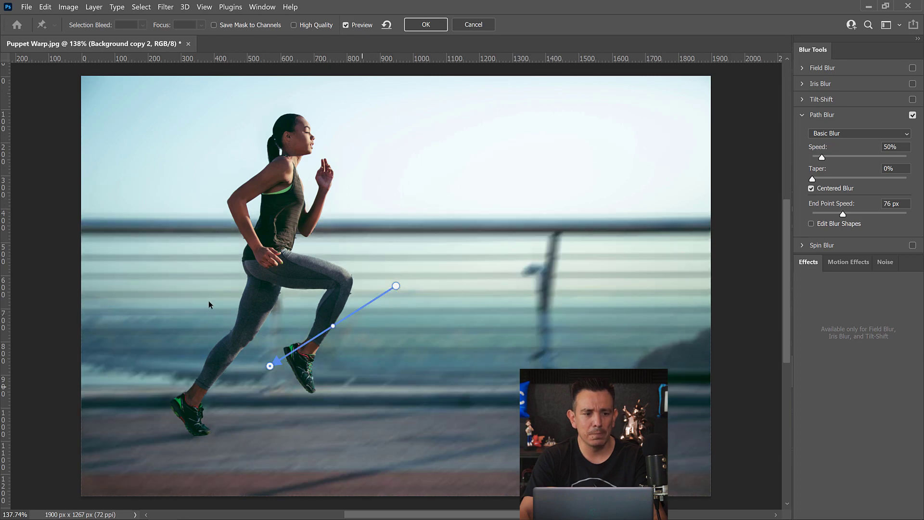
drag(211, 304, 189, 286)
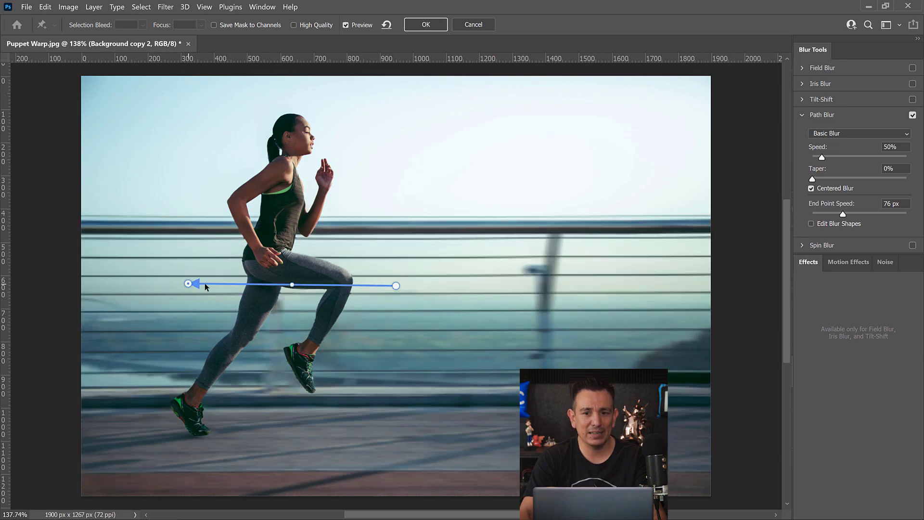
drag(833, 161, 828, 160)
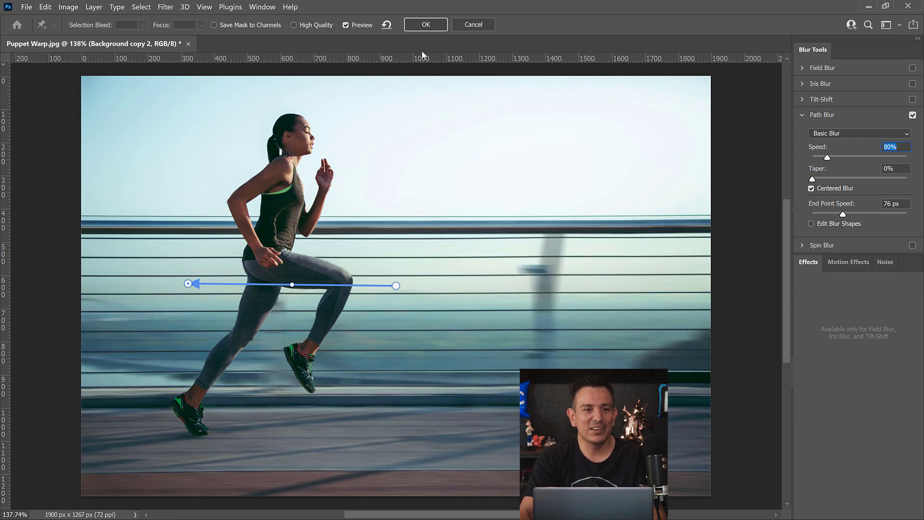
click(426, 25)
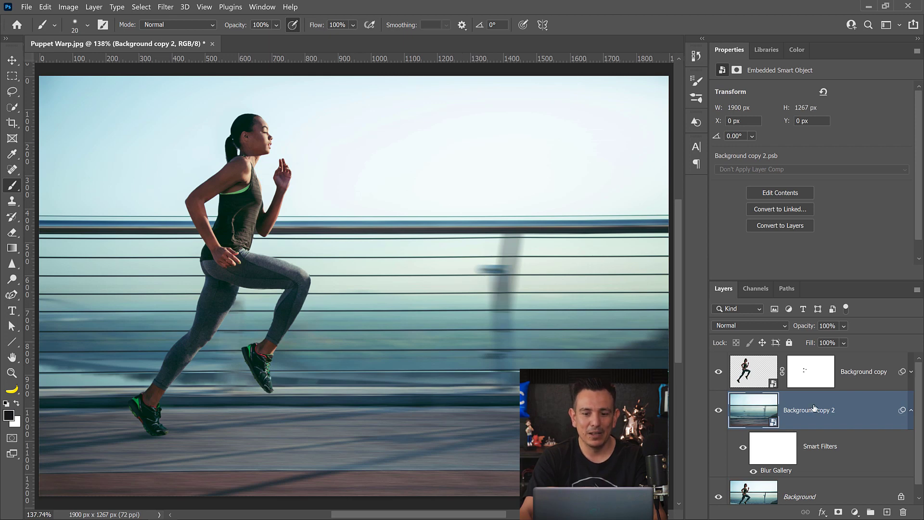
- Reopen the Blur Gallery smart filter on Background copy 2 and reduce the Path Blur speed to 61%
scroll(815, 408, down, 1)
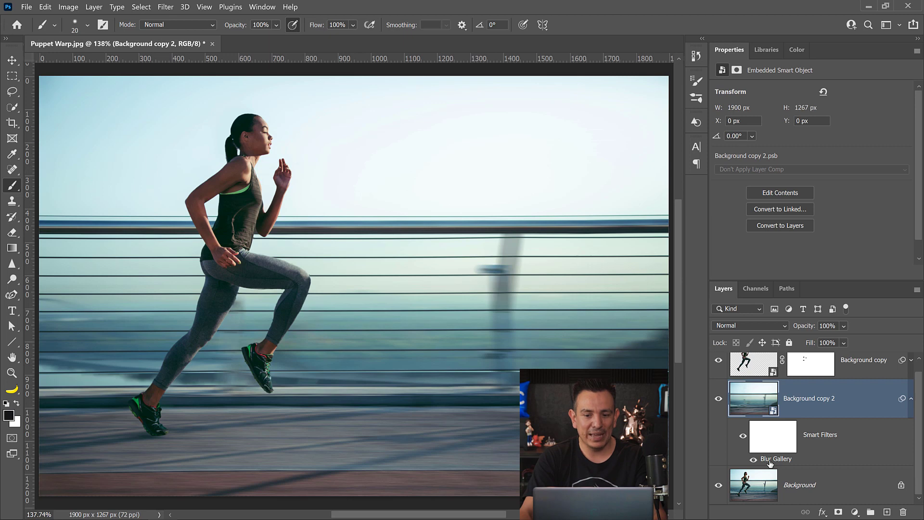
double_click(777, 458)
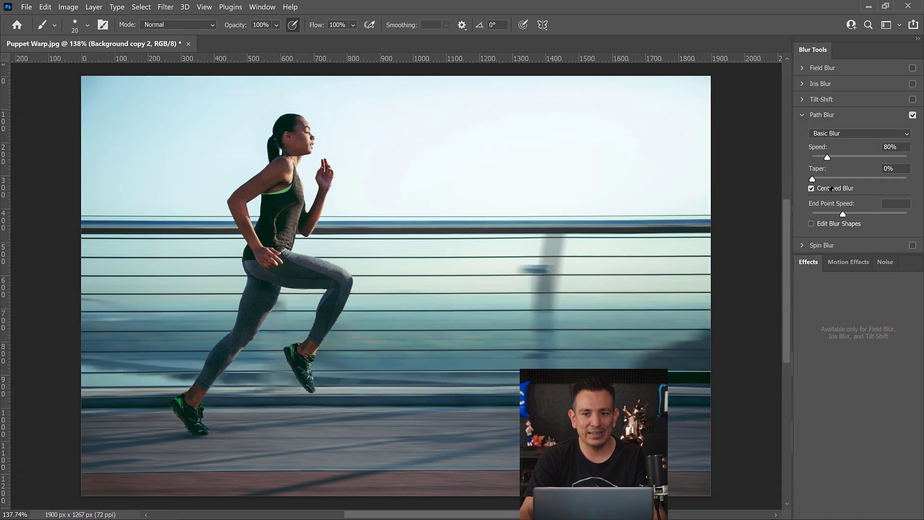
drag(827, 160, 823, 159)
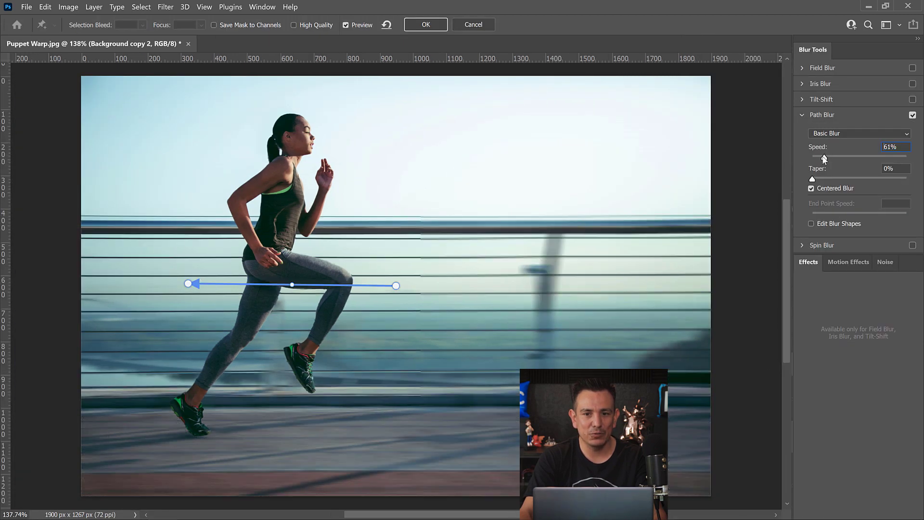
click(426, 30)
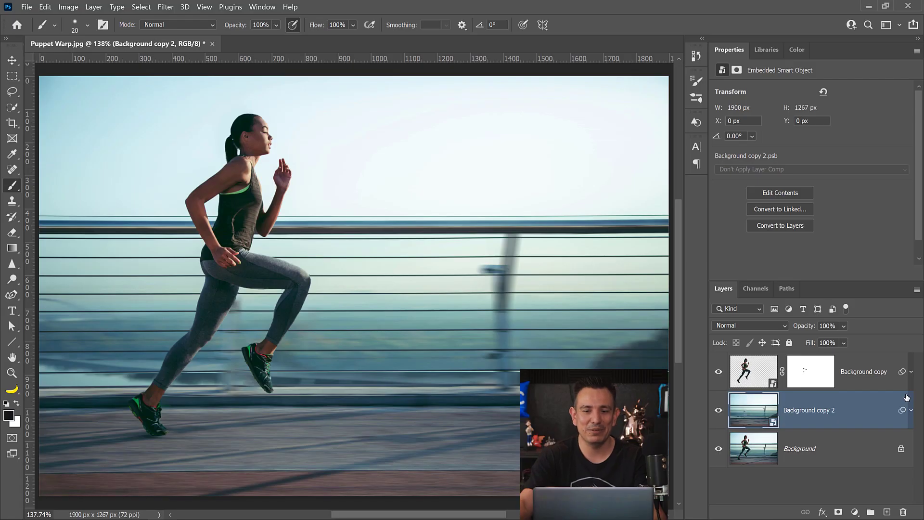
- Create a new layer above Background copy and clip it to the runner
click(852, 390)
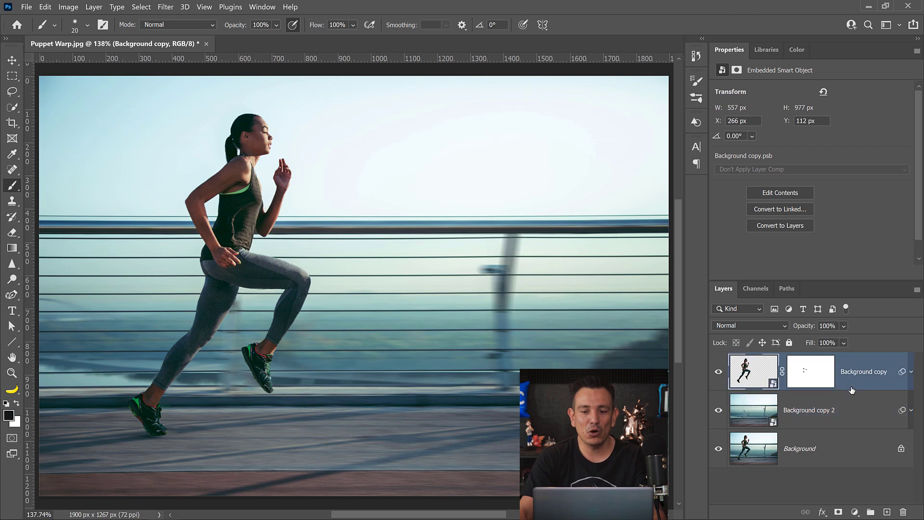
click(887, 512)
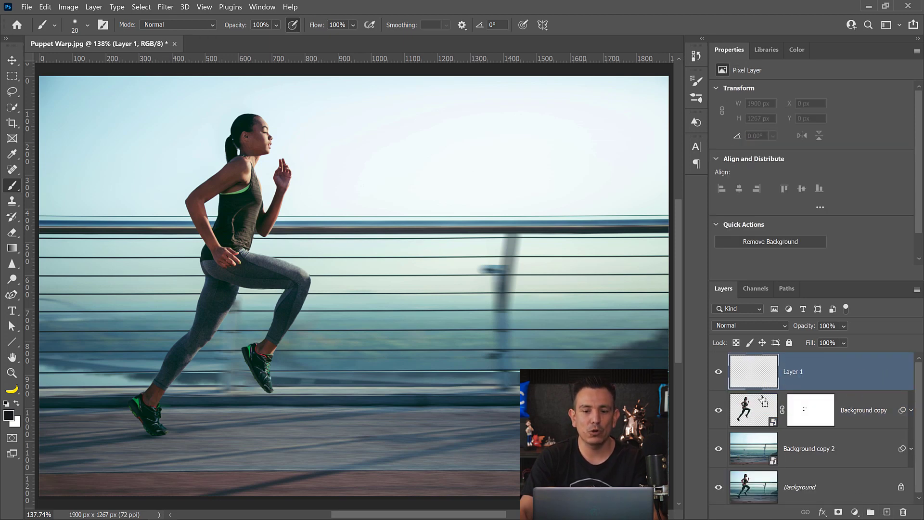
key(ctrl+alt+g)
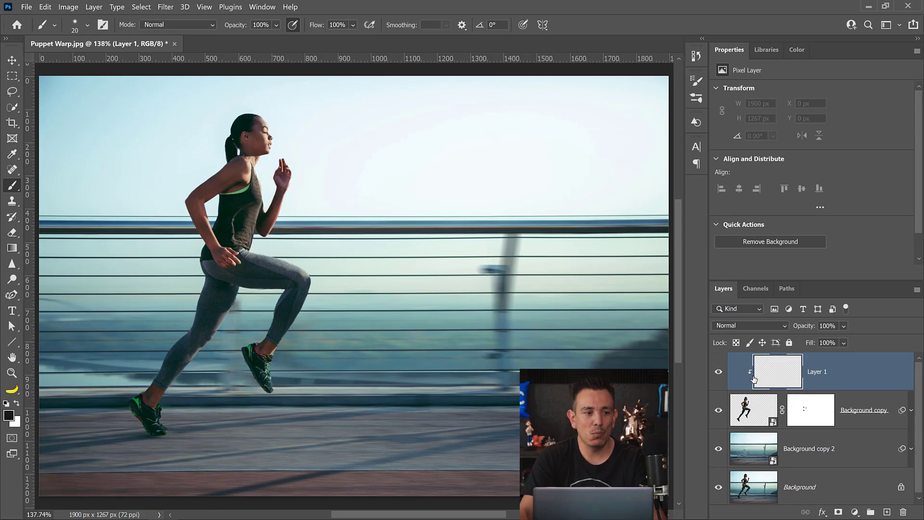
- Swap the foreground and background colors and set the brush to 127 px with 0% hardness
click(18, 403)
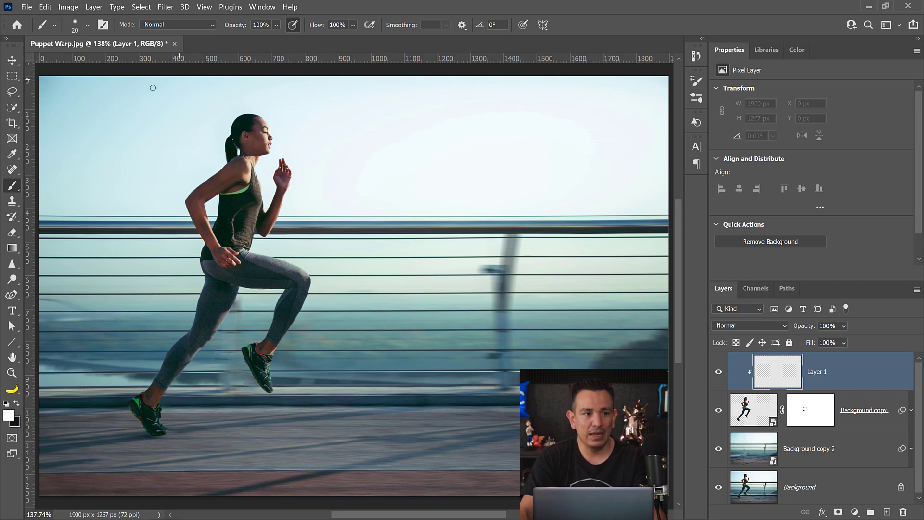
click(88, 25)
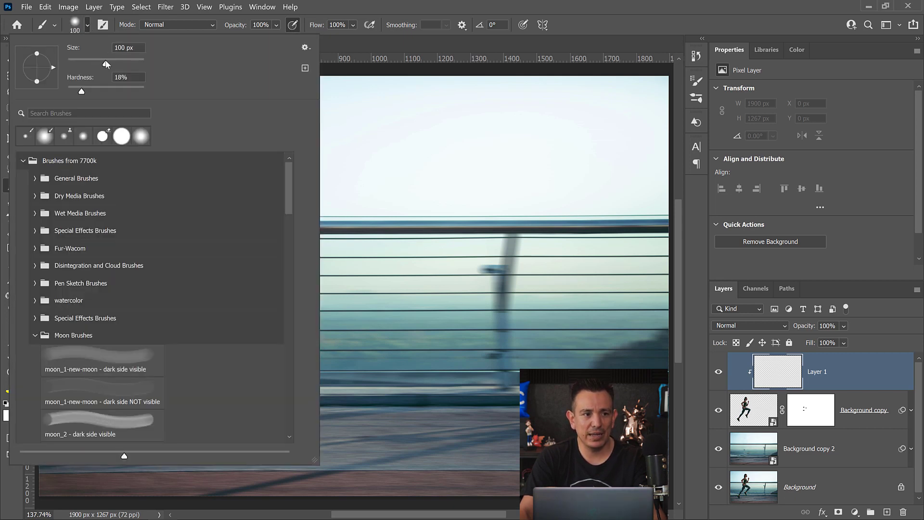
drag(106, 64, 60, 89)
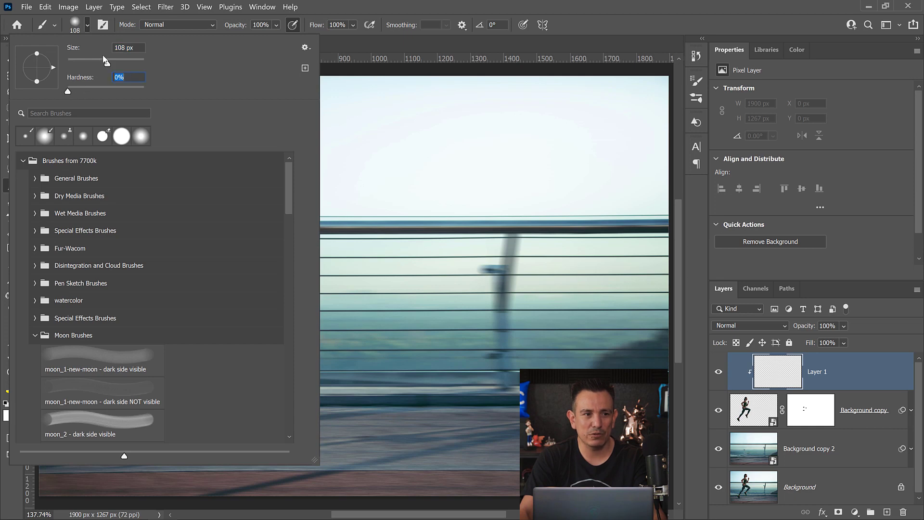
drag(109, 63, 113, 64)
click(343, 5)
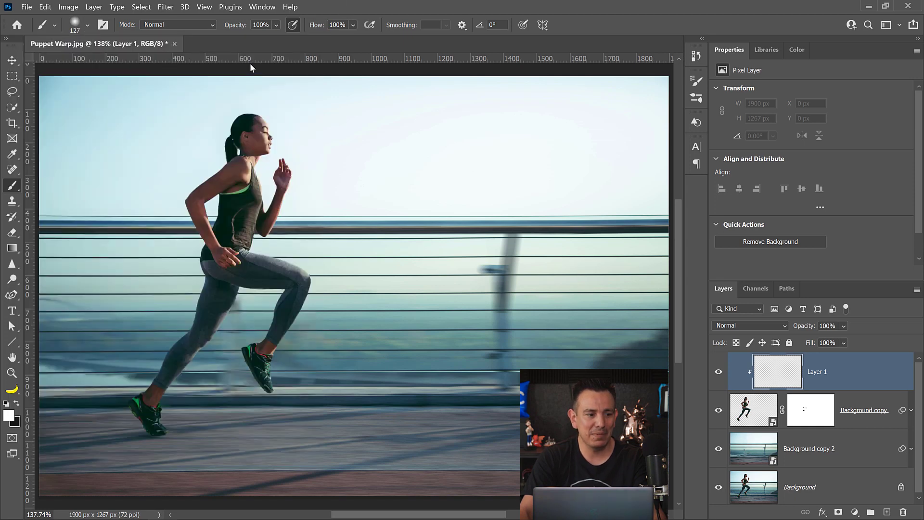
- Set the foreground color to yellow, f2cd00
click(9, 415)
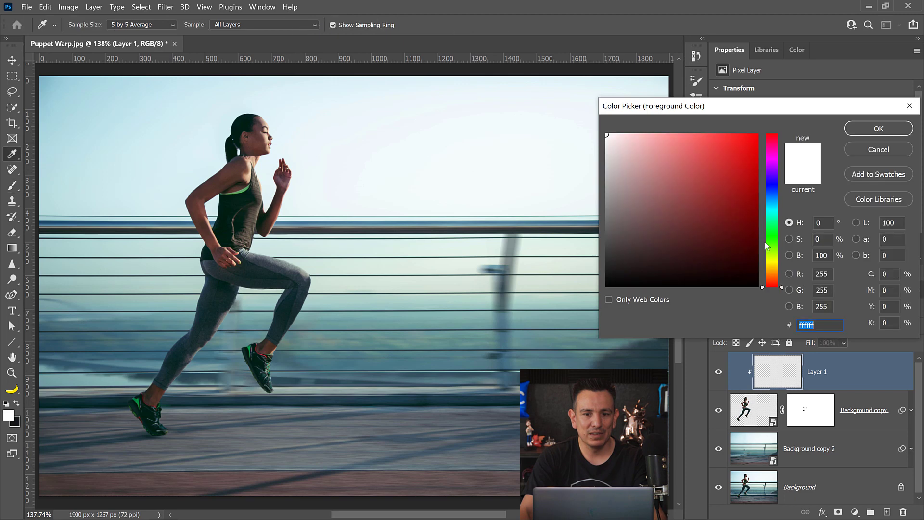
click(770, 265)
drag(732, 235, 759, 141)
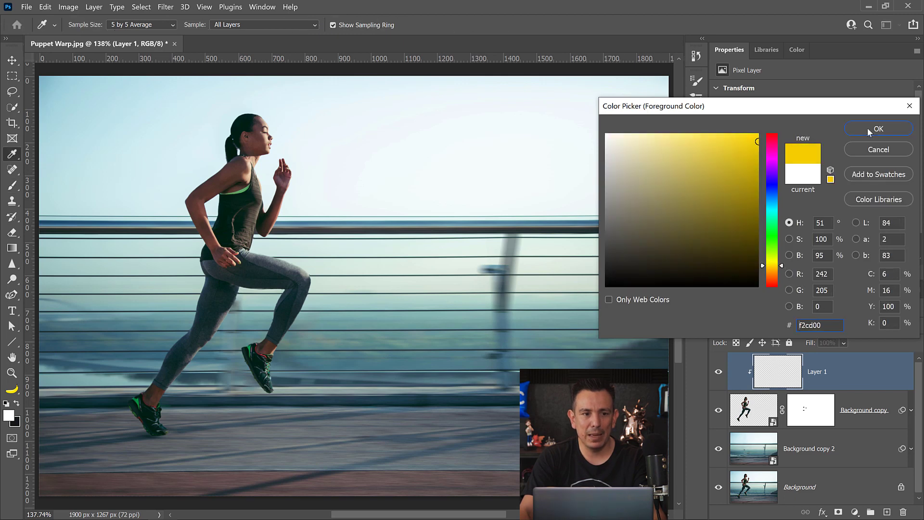
click(870, 129)
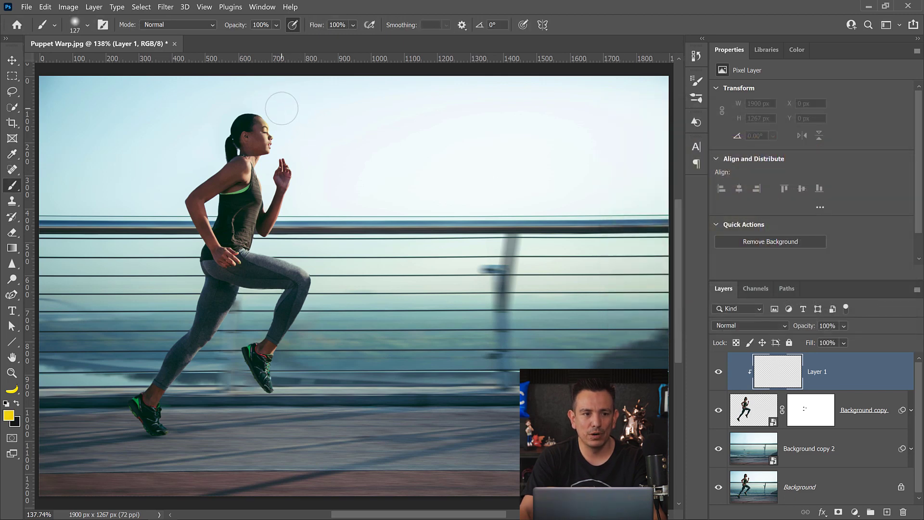
- Paint yellow on the clipped layer over the runner's face, top of the head, raised hand, forearm and front thigh
mouse_move(294, 146)
mouse_down()
mouse_move(282, 168)
mouse_move(309, 155)
mouse_up()
mouse_move(278, 190)
mouse_down()
mouse_move(289, 209)
mouse_move(281, 248)
mouse_move(318, 265)
mouse_move(270, 239)
mouse_up()
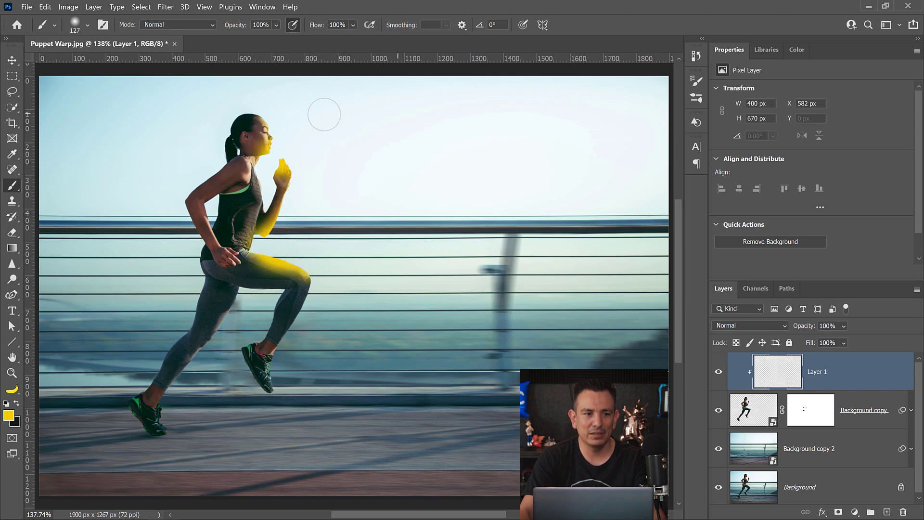
drag(281, 109, 253, 113)
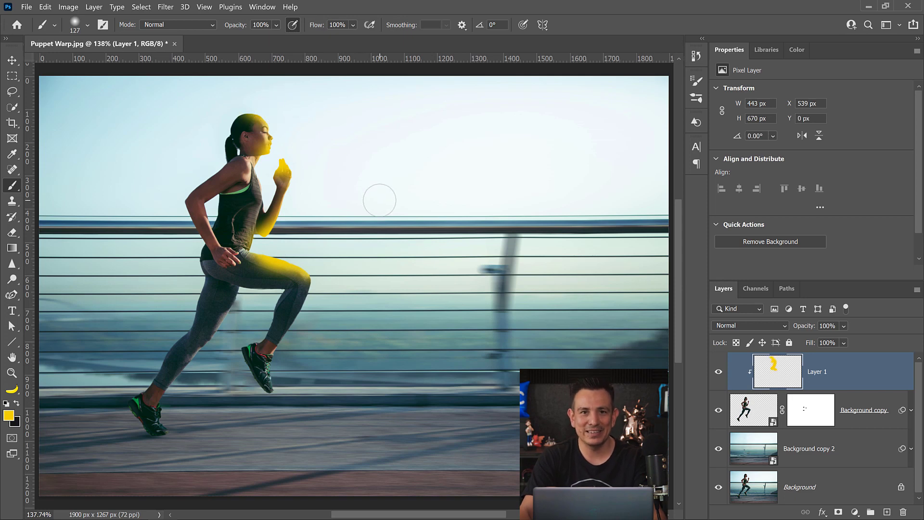
- Blend Layer 1 with Hard Light at 28% fill and compare the effect by toggling its visibility
click(750, 327)
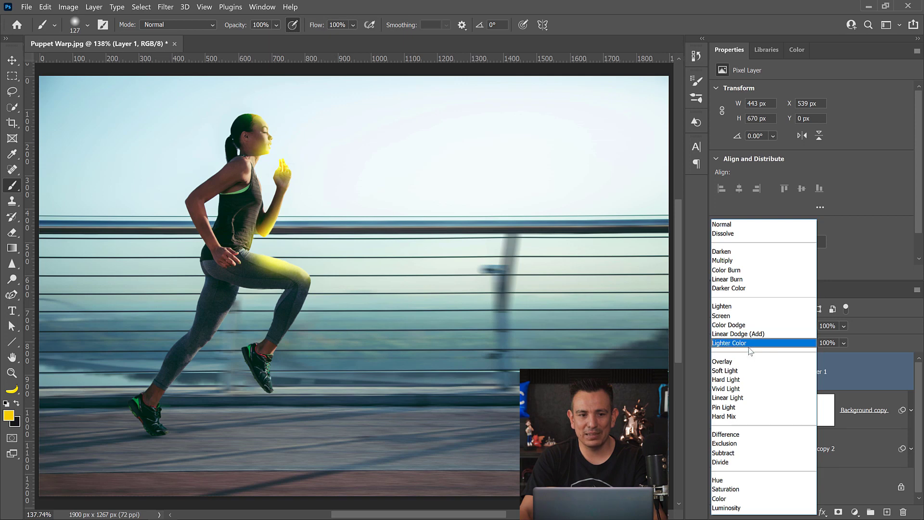
click(745, 380)
click(844, 343)
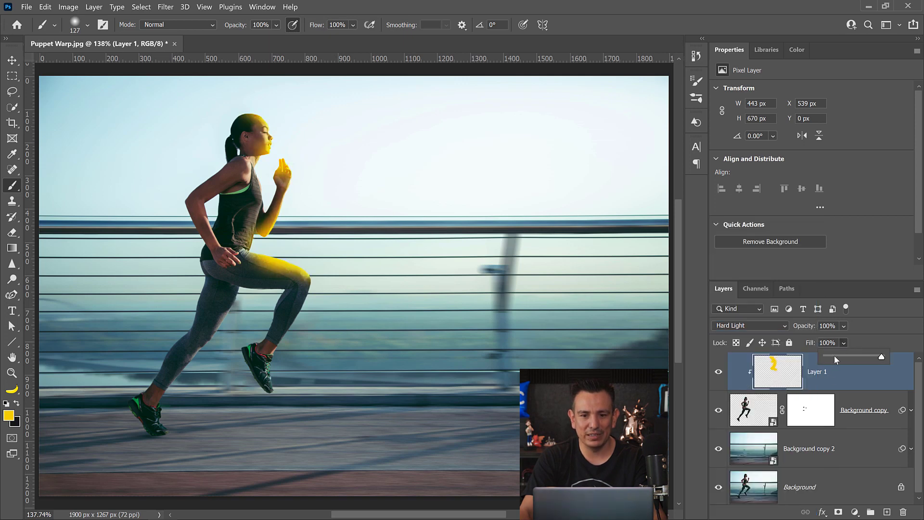
drag(831, 355, 837, 359)
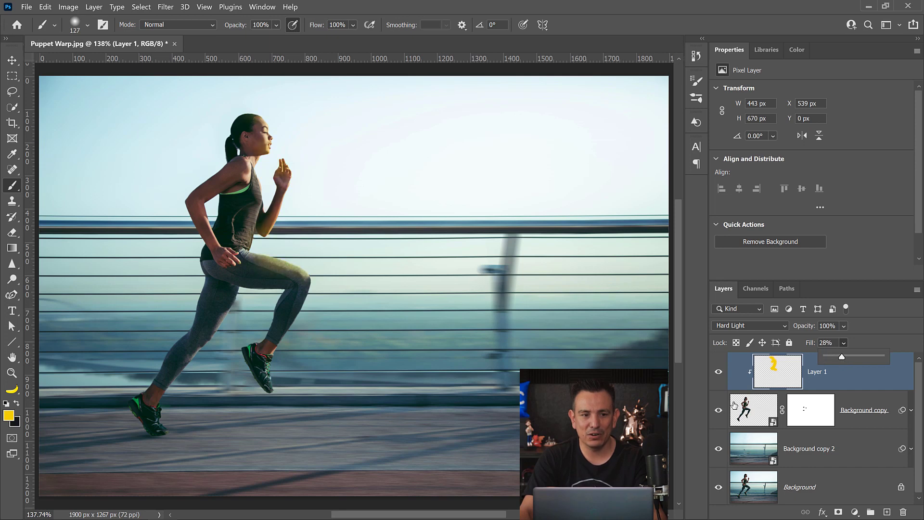
click(716, 381)
click(717, 381)
click(717, 382)
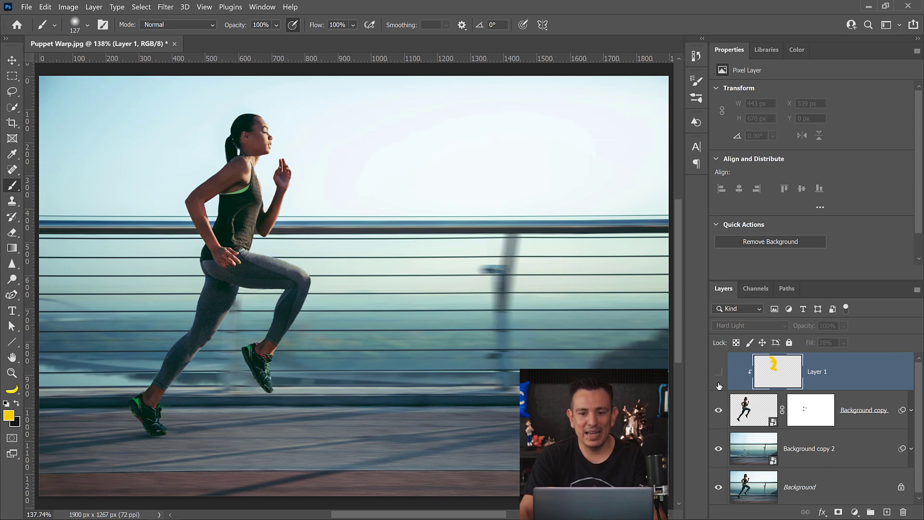
click(717, 382)
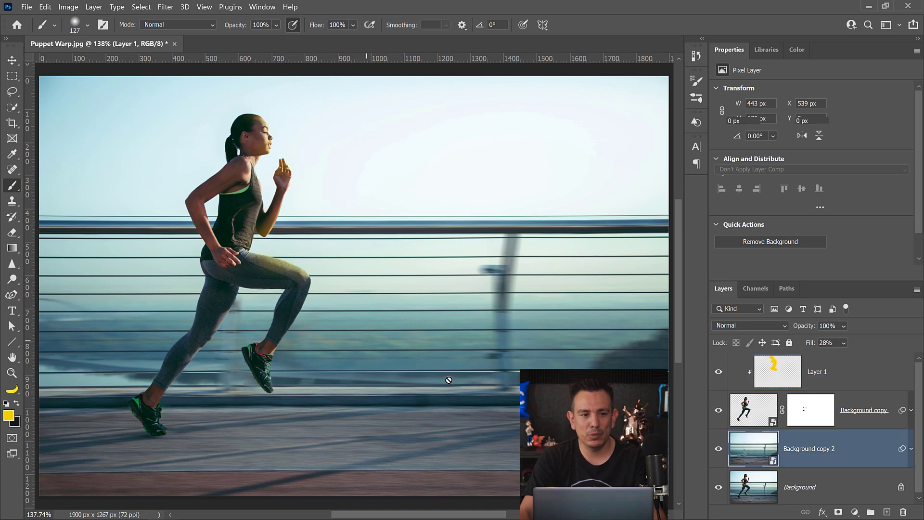
- Create a new layer above Background copy 2 and paint a soft yellow spot over the railing ahead of the runner
click(754, 448)
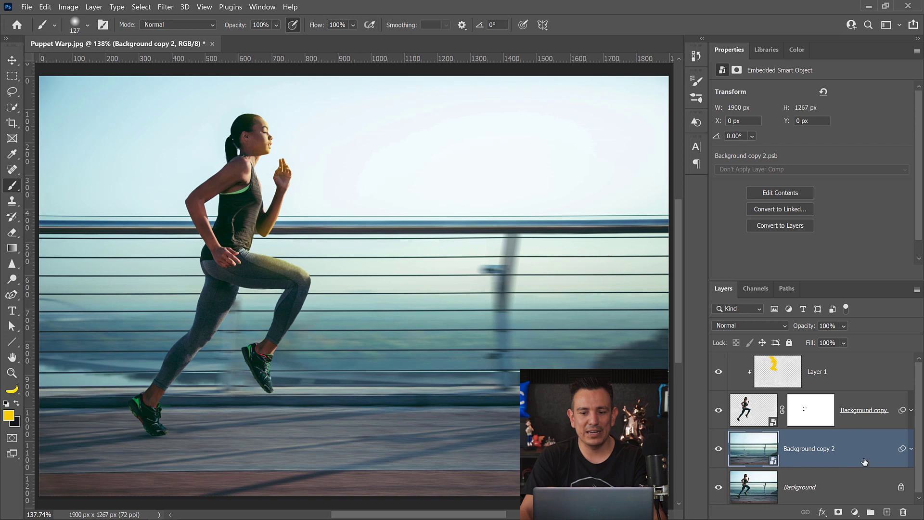
click(887, 512)
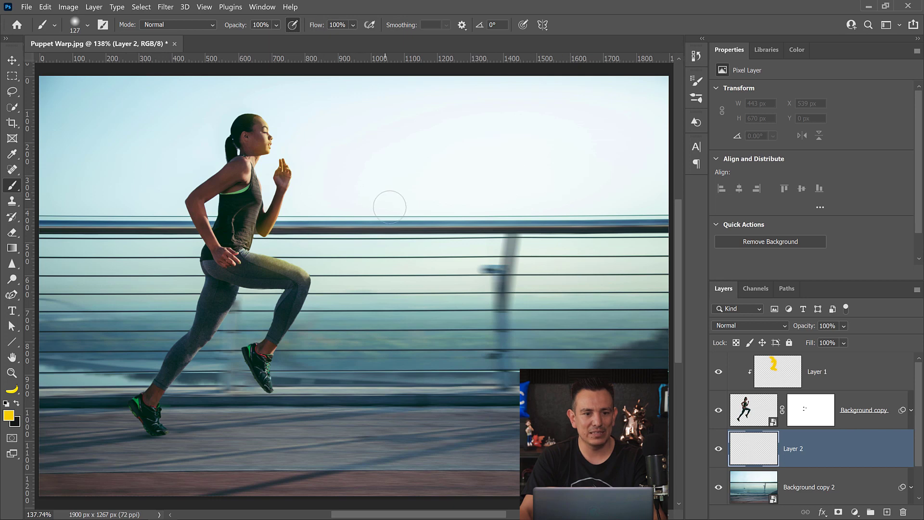
click(387, 214)
mouse_move(386, 213)
mouse_down()
mouse_move(387, 204)
mouse_move(363, 202)
mouse_up()
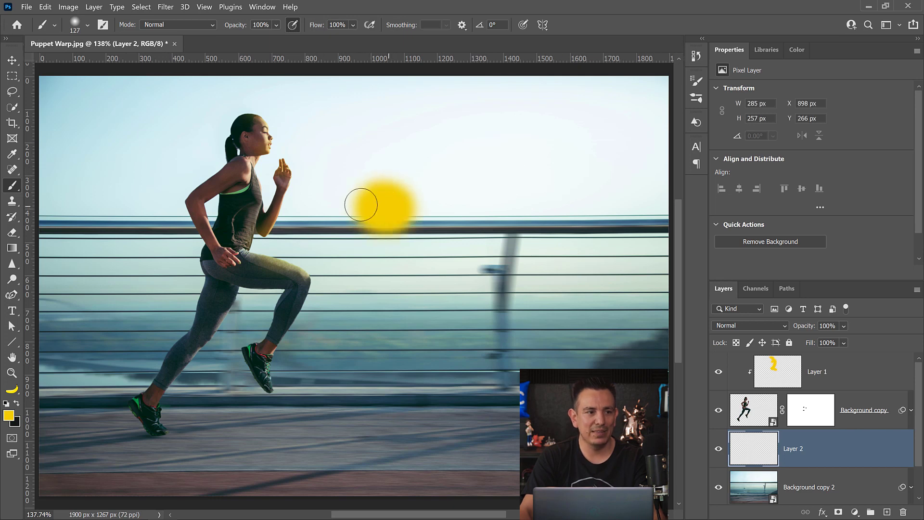
- Scale the yellow spot on Layer 2 to about 1548 by 1396 px and move it into the image's upper-right corner
key(ctrl+t)
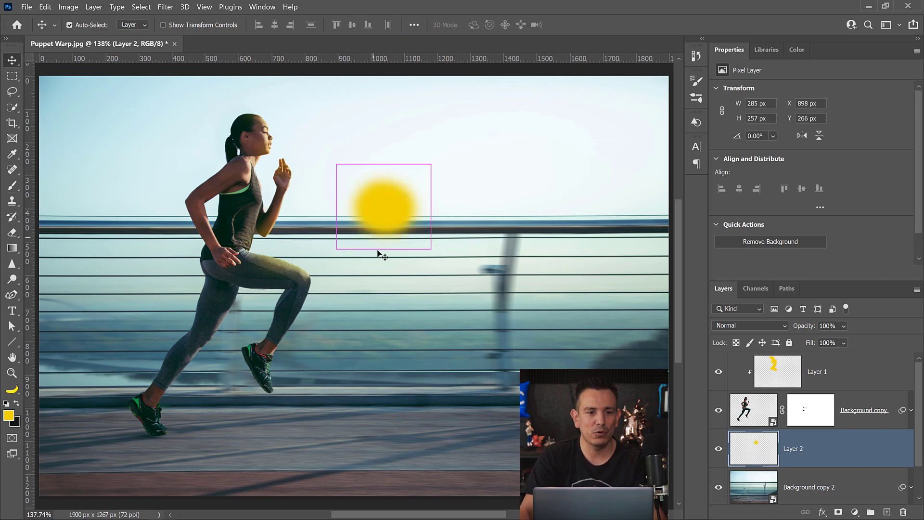
drag(431, 251, 450, 266)
drag(481, 306, 640, 438)
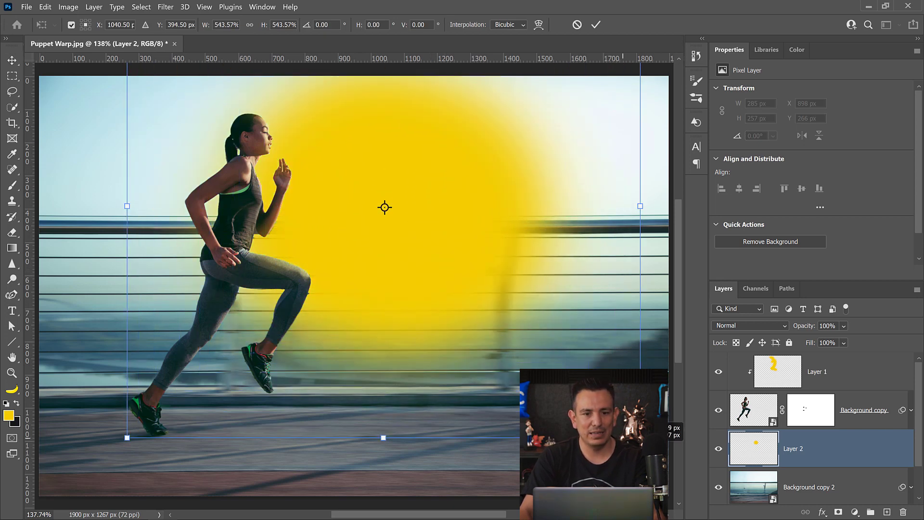
drag(395, 290, 646, 222)
key(Return)
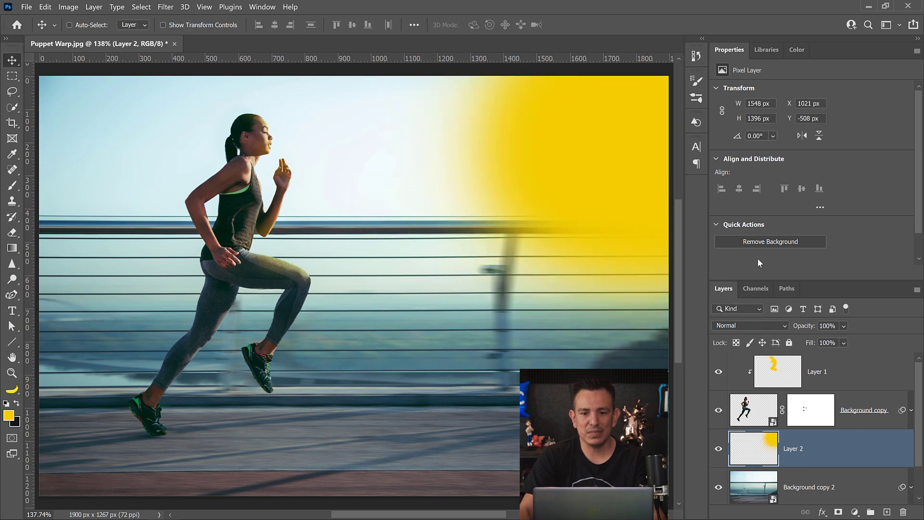
- Blend Layer 2 with Screen and shift the yellow glow slightly farther out toward the image's right edge
click(735, 328)
click(735, 321)
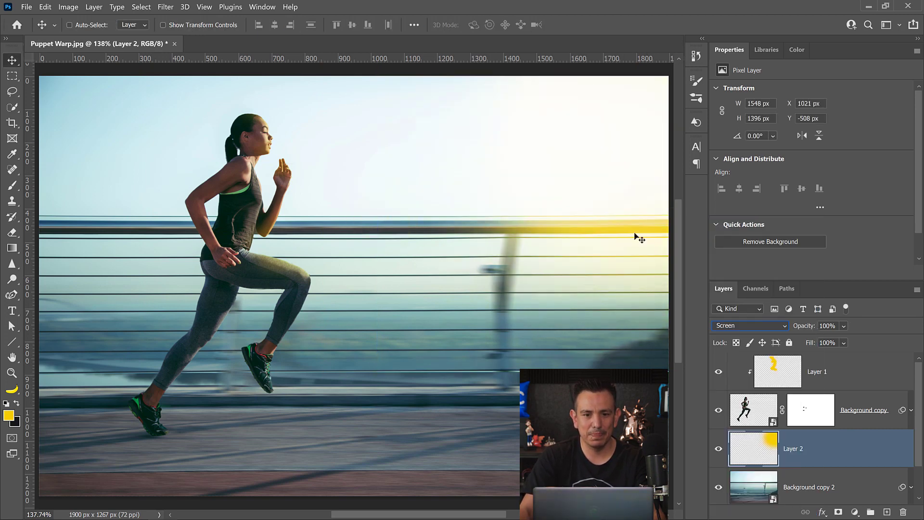
drag(631, 188, 669, 217)
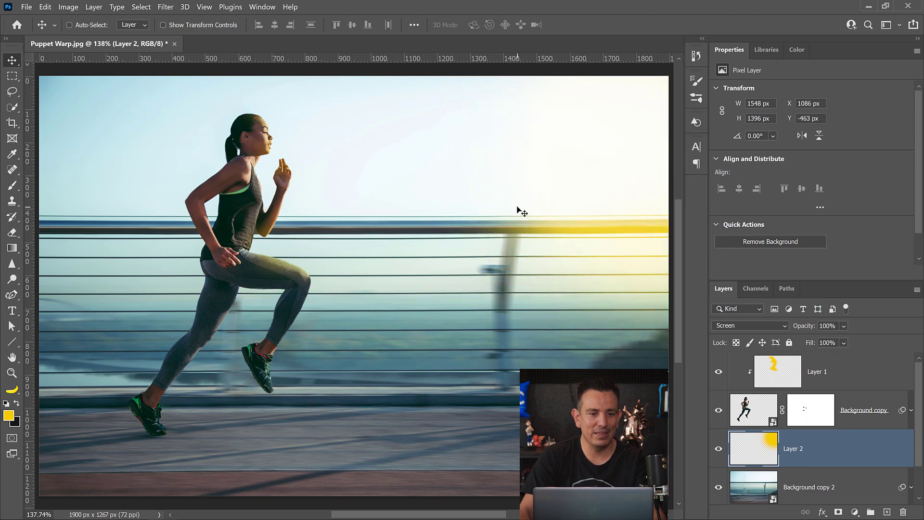
- Enlarge the yellow glow to about 2134 by 1806 px and raise it so it fades out around the railing
key(ctrl+t)
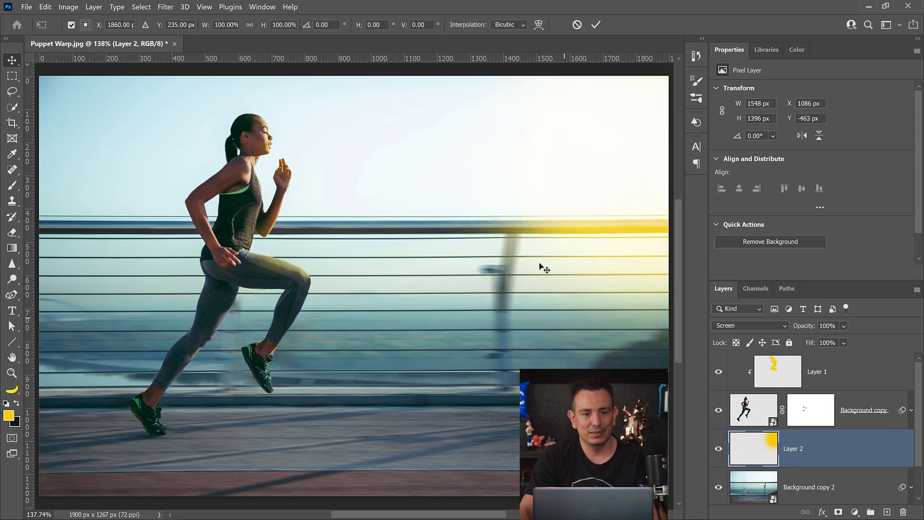
drag(402, 394, 200, 510)
drag(537, 291, 542, 195)
key(Return)
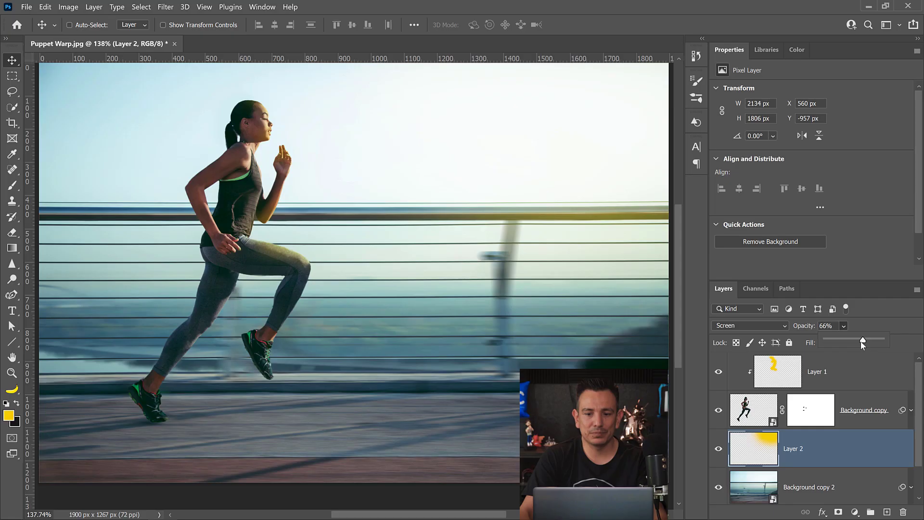
- Add a Color Lookup adjustment layer above Layer 1 and load the LateSunset.3DL look
click(852, 387)
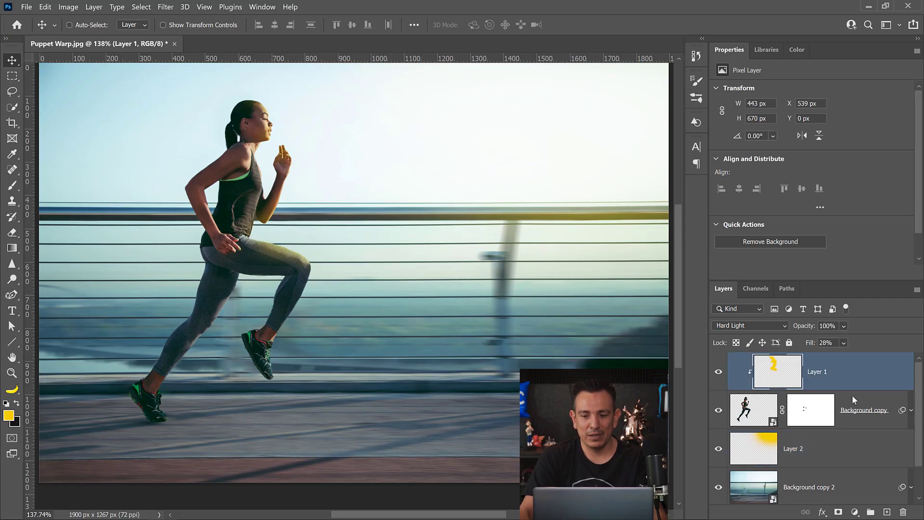
click(854, 513)
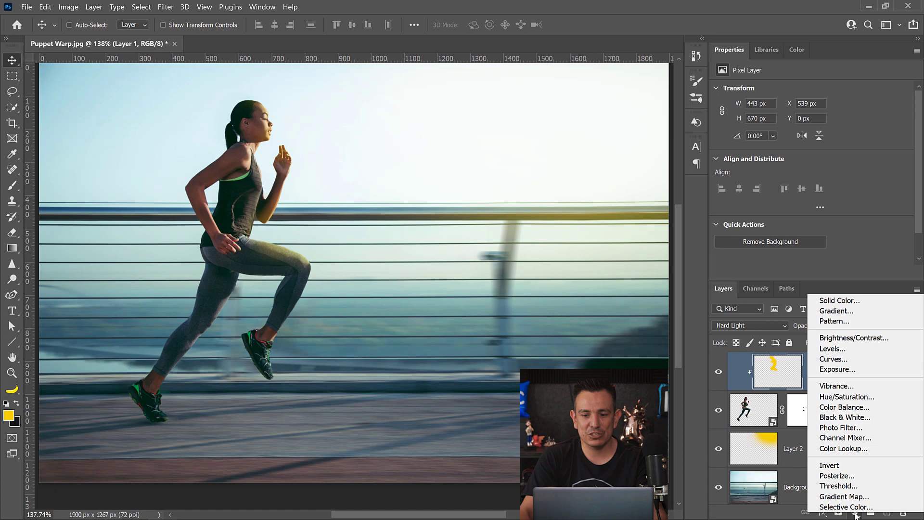
click(853, 448)
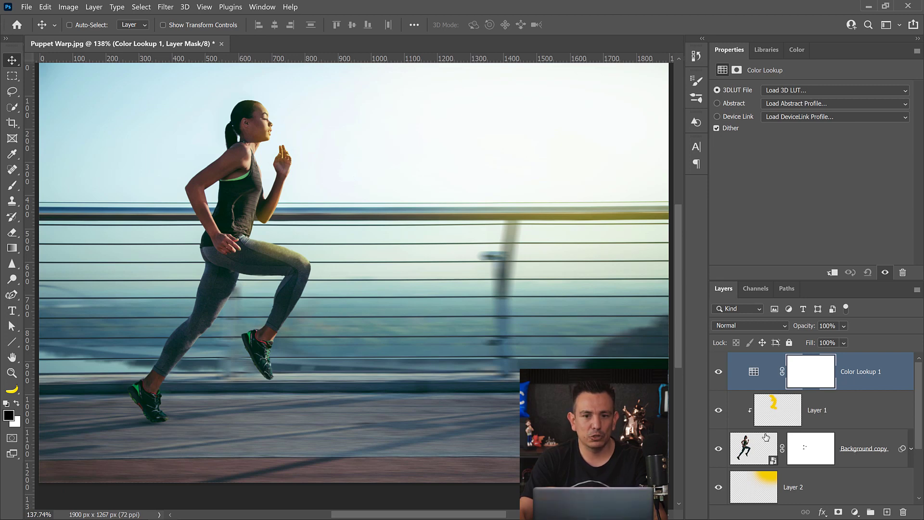
click(799, 92)
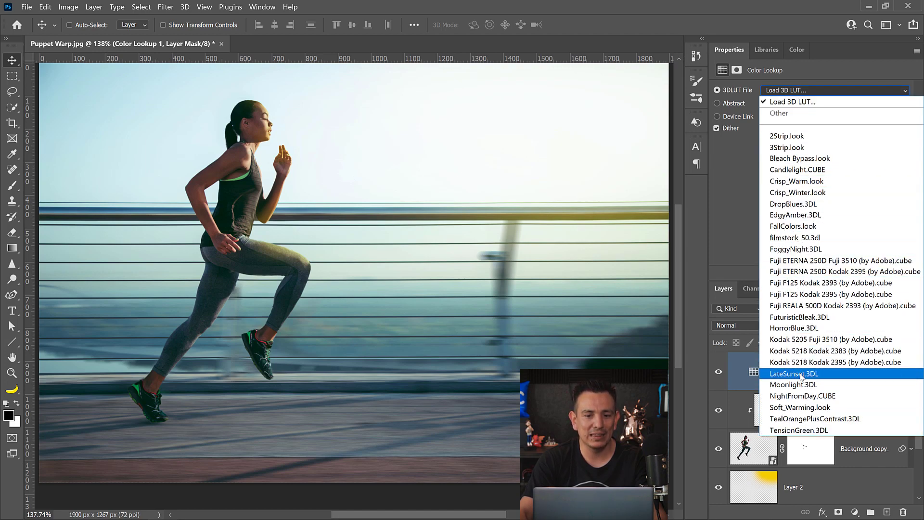
click(803, 374)
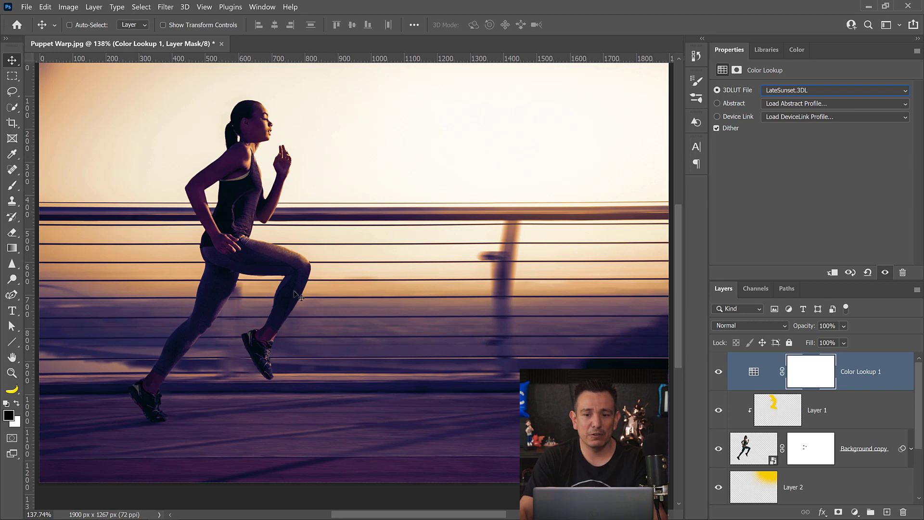
- Reduce the Color Lookup layer's opacity to 65% and toggle its visibility to compare the grading
click(844, 326)
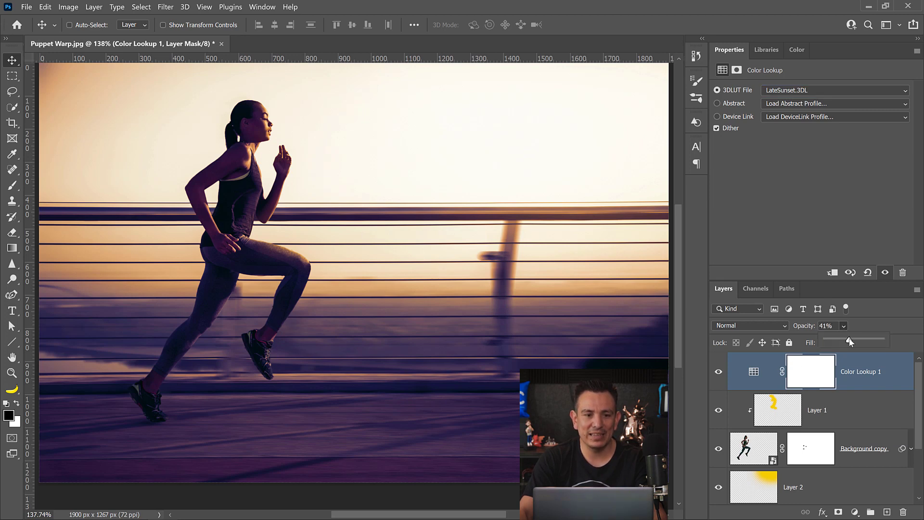
drag(881, 340, 851, 340)
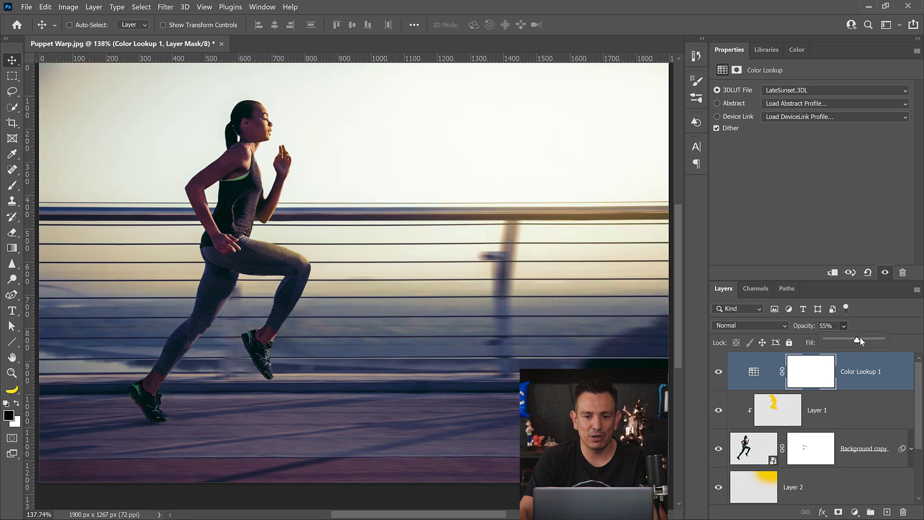
click(729, 375)
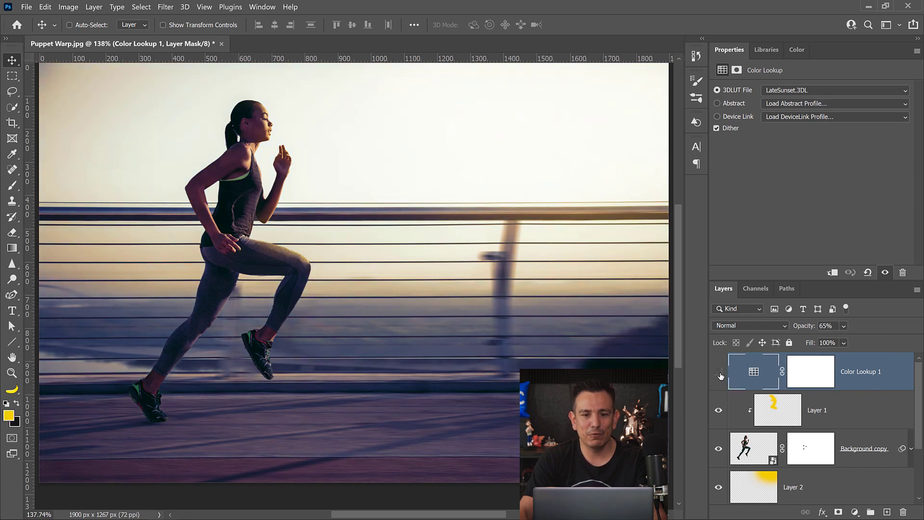
click(719, 378)
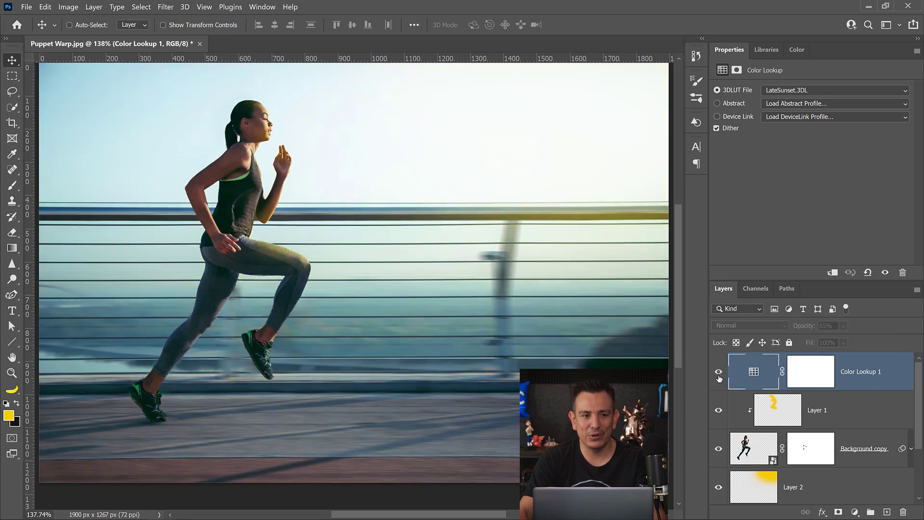
click(719, 379)
click(719, 379)
click(719, 379)
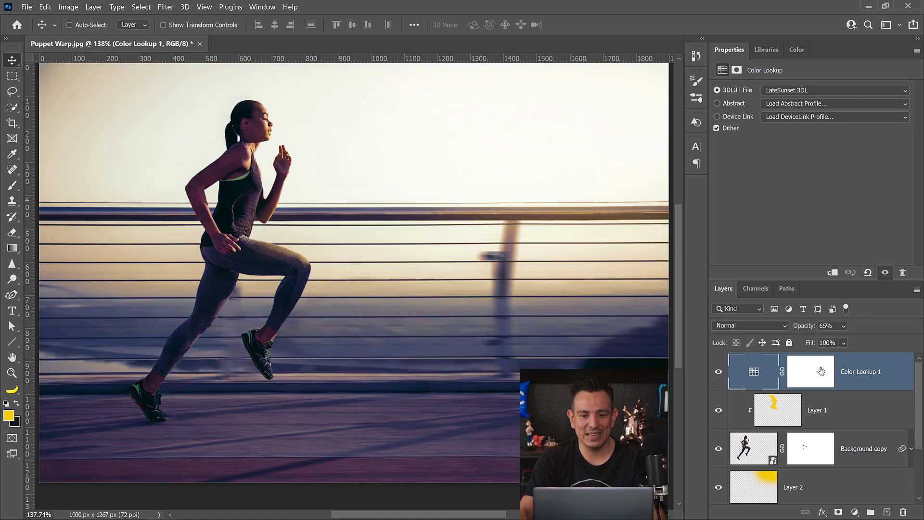
- Group all layers from Color Lookup 1 down to Background copy 2 and toggle the group's visibility to compare with the original
scroll(840, 424, down, 2)
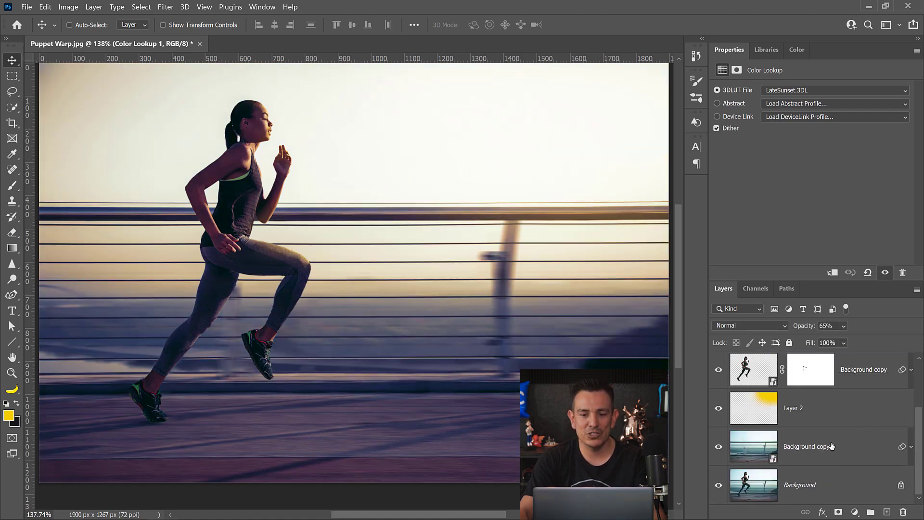
shift+click(833, 446)
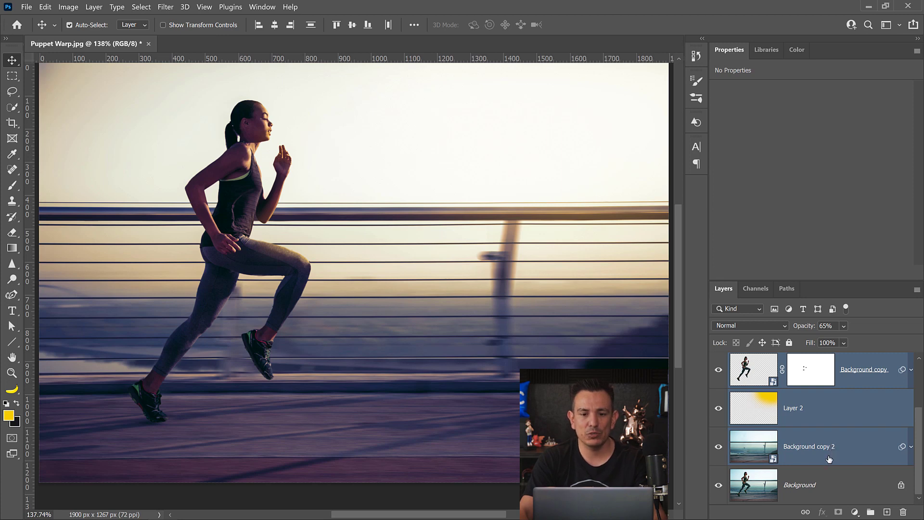
key(ctrl)
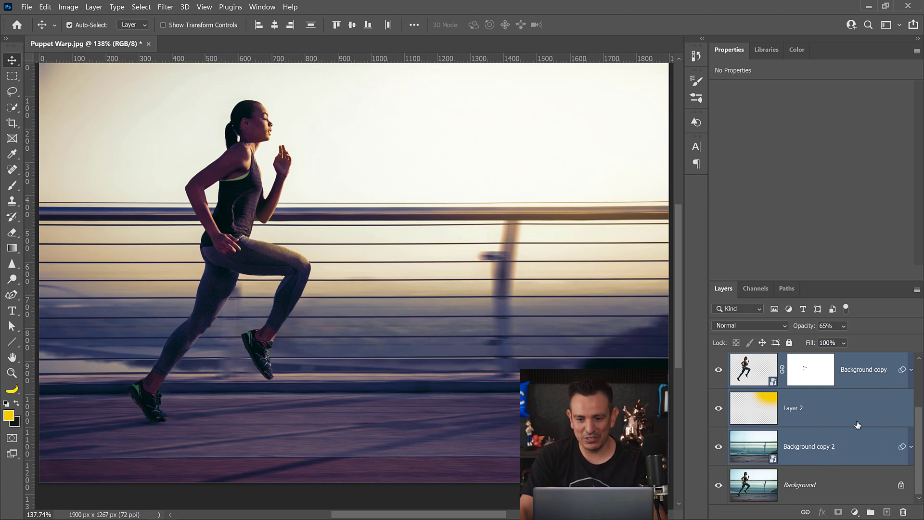
key(ctrl+g)
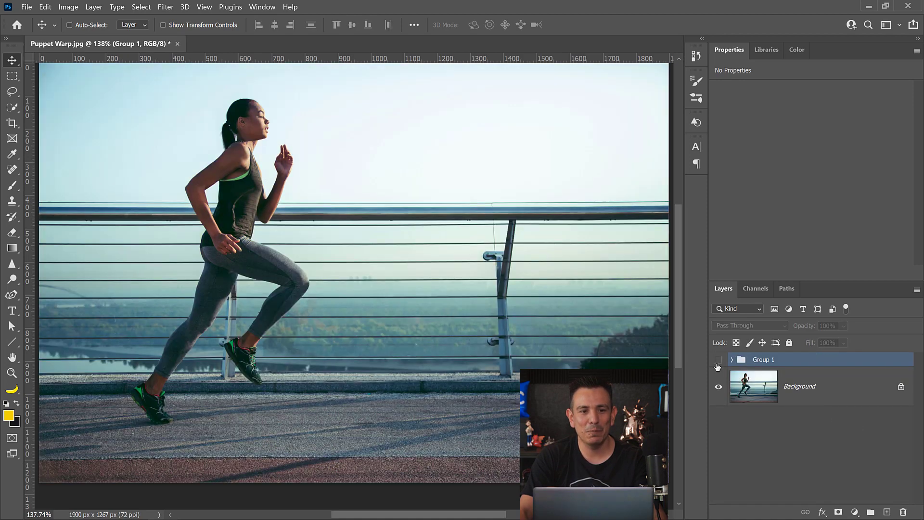
click(718, 364)
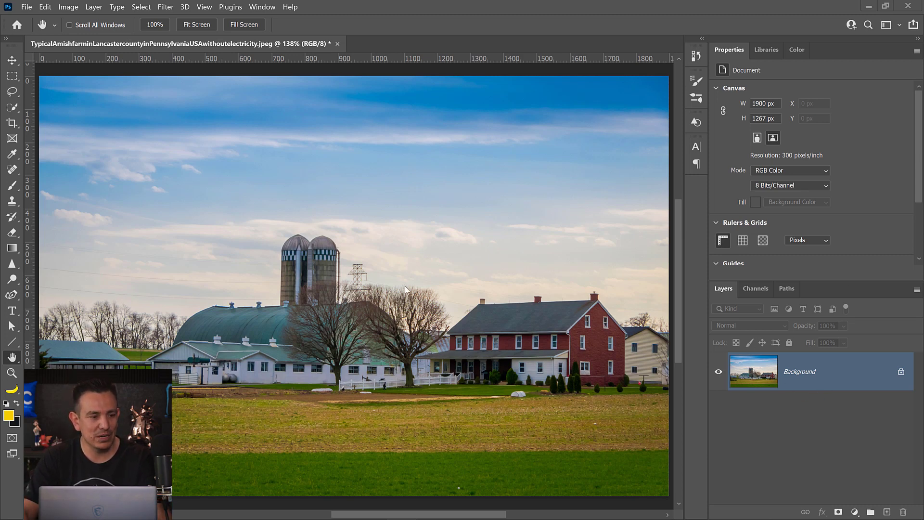
- Start Sky Replacement on the farm photo and set the Lighting Adjustment to 47
click(46, 7)
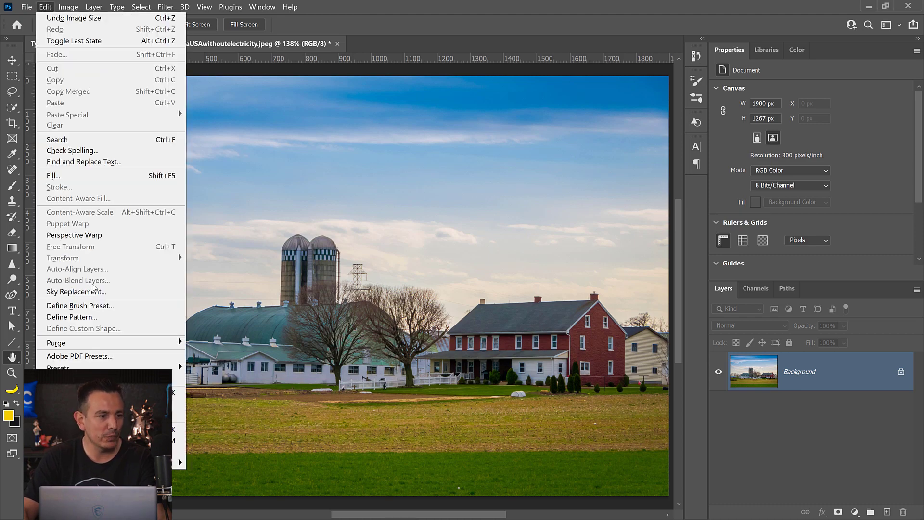
click(121, 294)
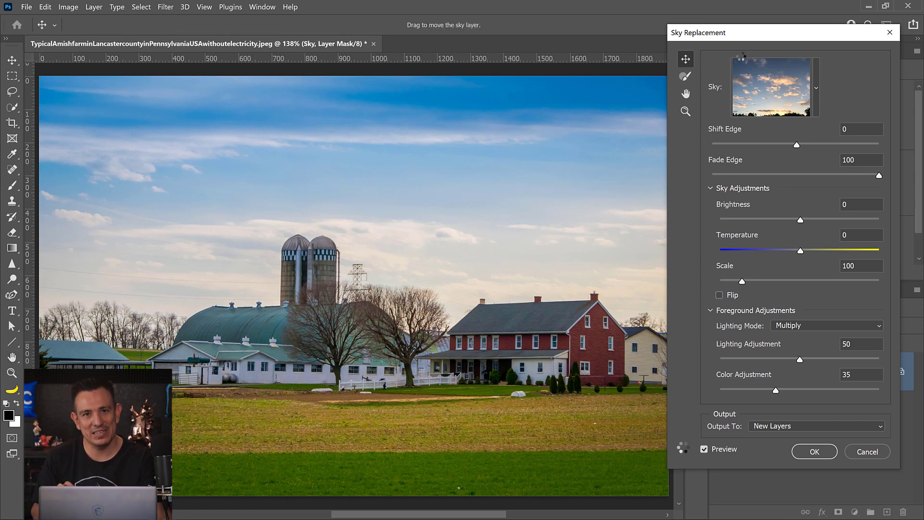
drag(800, 360, 795, 360)
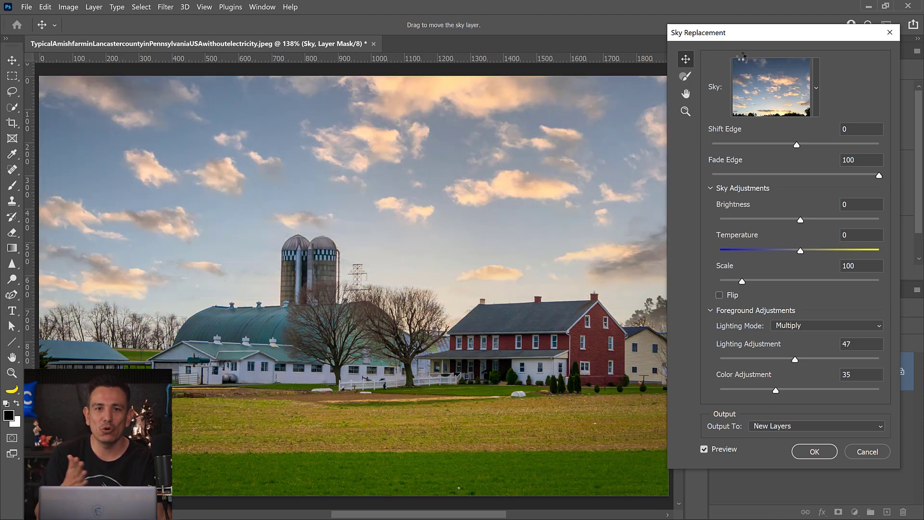
- Look through the sky preset groups, then open the Get More Skies web page and review the downloadable sky packs
click(816, 89)
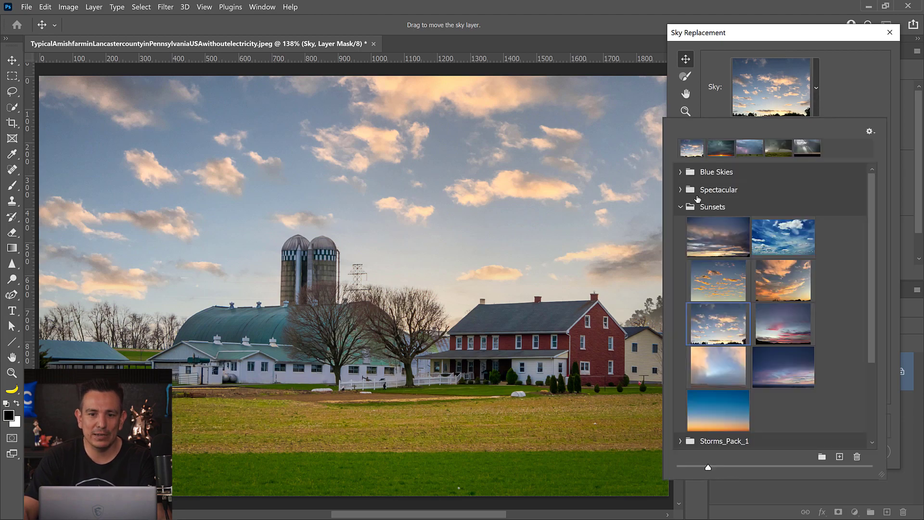
click(681, 207)
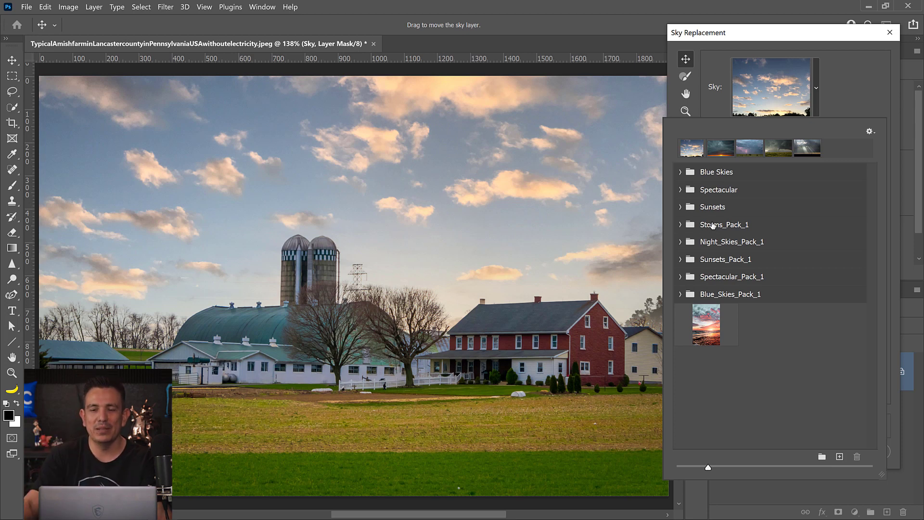
click(870, 135)
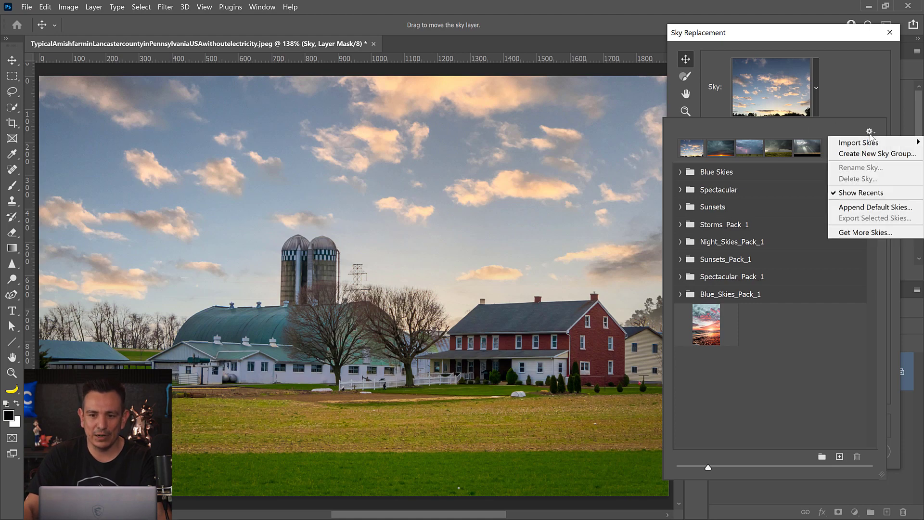
click(871, 233)
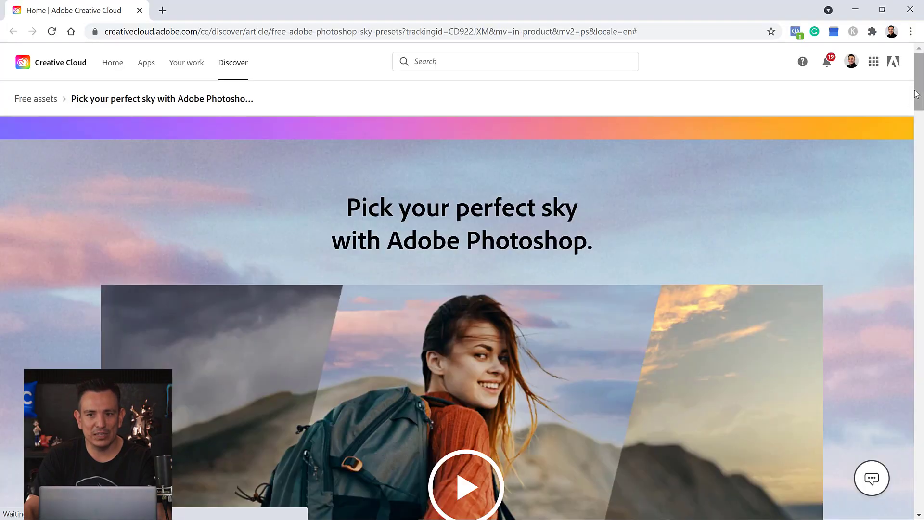
drag(917, 92, 902, 192)
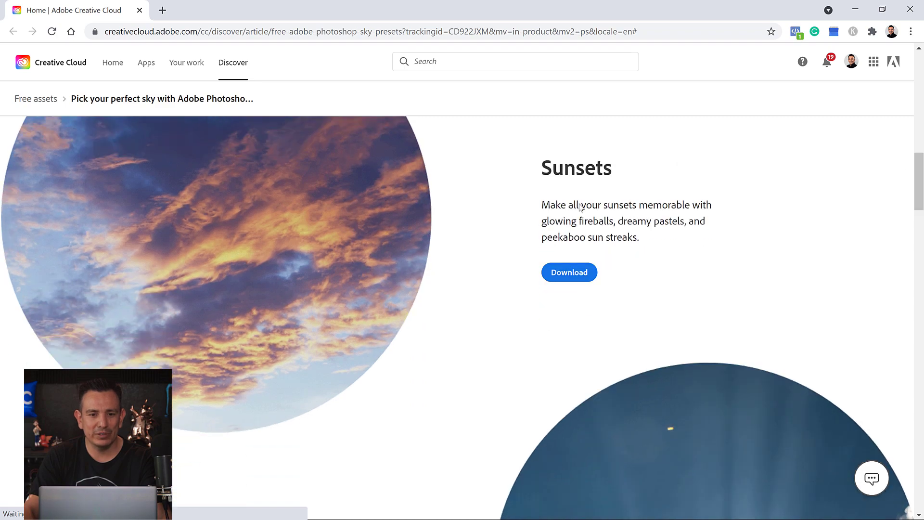
drag(917, 197, 900, 152)
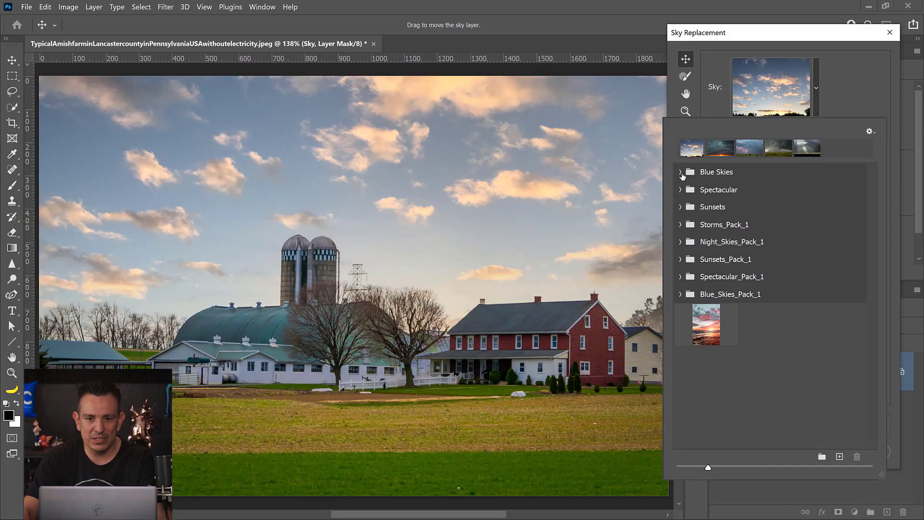
- Try the preset with small rippled clouds from the Blue Skies group on the farm photo
click(681, 172)
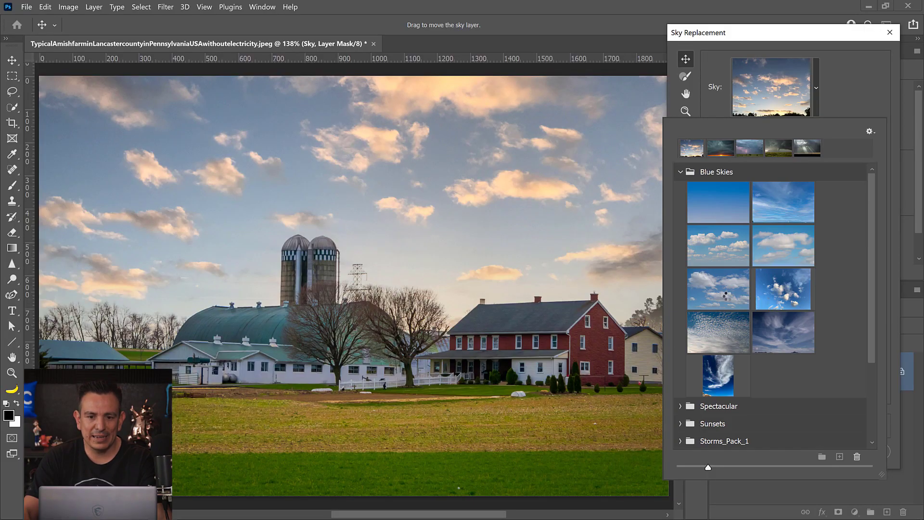
click(727, 343)
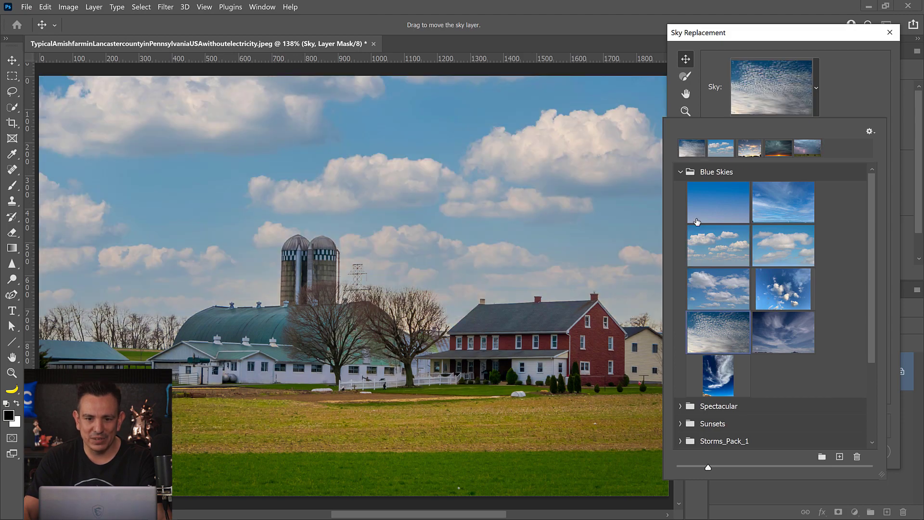
click(680, 172)
- Apply the Sunsets preset with scattered orange-lit clouds over a dark tree line and test repositioning the sky over the farm
click(681, 208)
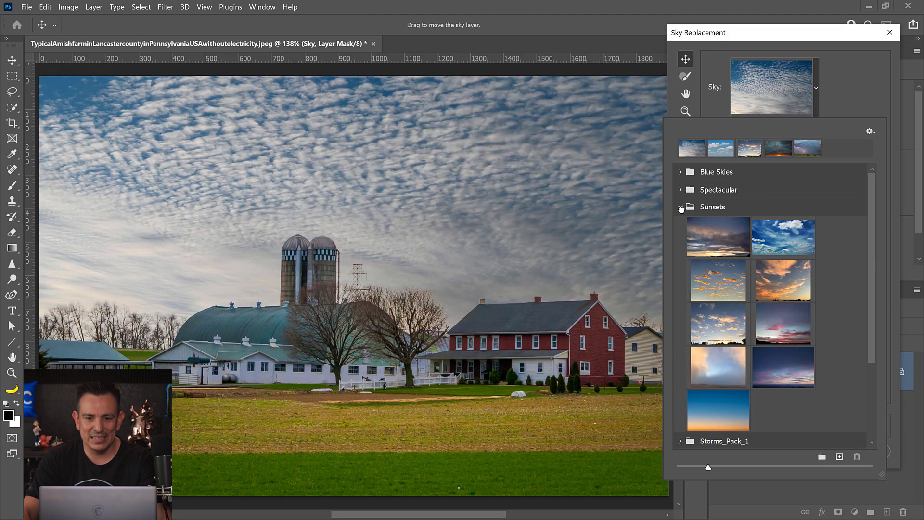
click(715, 295)
mouse_move(462, 304)
mouse_down()
mouse_move(427, 239)
mouse_move(428, 268)
mouse_move(472, 312)
mouse_move(460, 291)
mouse_up()
drag(614, 322, 611, 335)
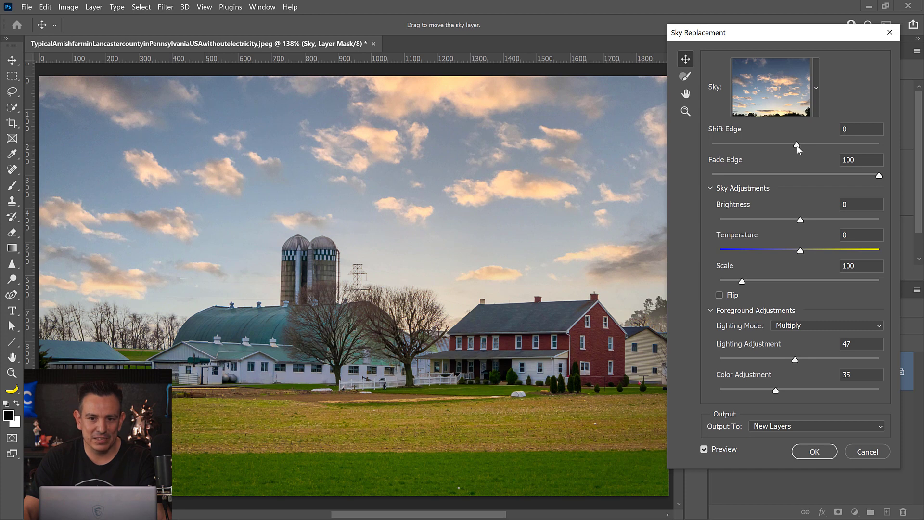
- Refine the replaced sky over the farm with Shift Edge 9, Fade Edge 58 and Temperature -23
drag(823, 146, 792, 149)
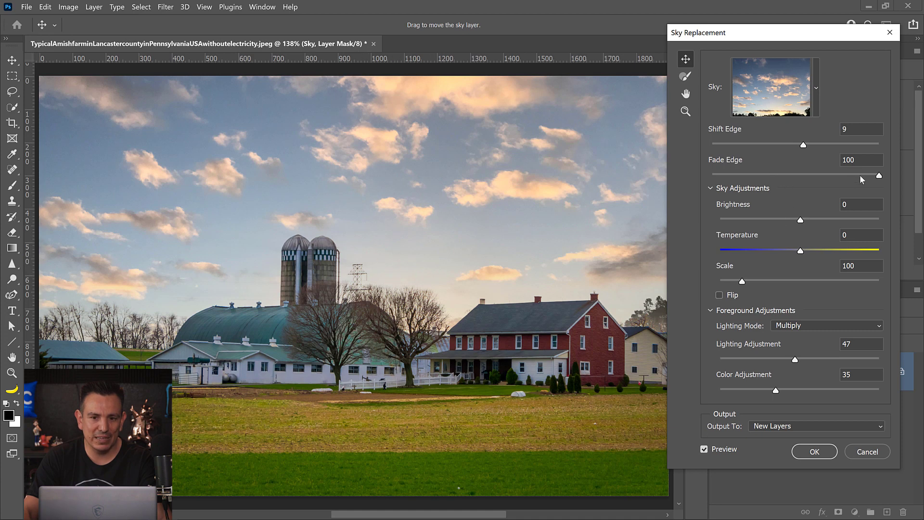
drag(861, 177, 809, 176)
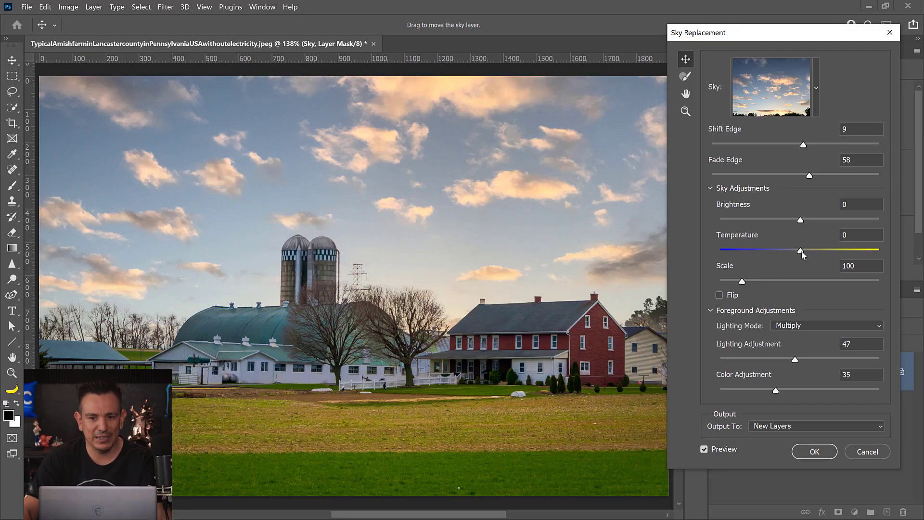
drag(801, 251, 817, 252)
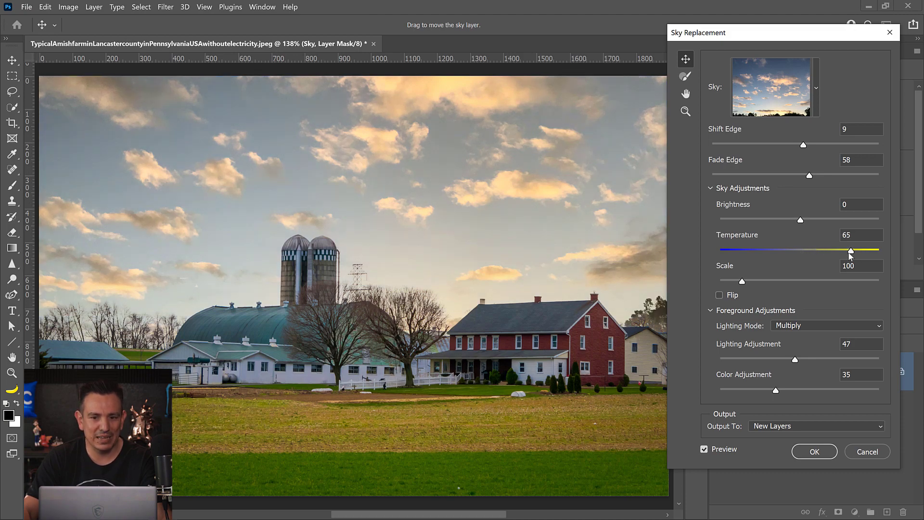
mouse_move(785, 253)
mouse_down()
mouse_move(761, 248)
mouse_move(797, 251)
mouse_move(782, 253)
mouse_up()
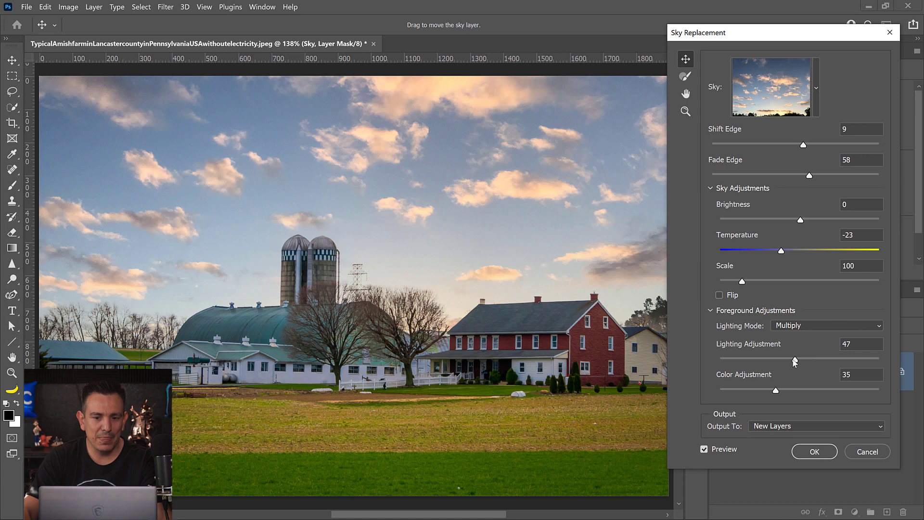
- Test the foreground Lighting Adjustment range and the Screen lighting mode, return to Multiply, and set Lighting Adjustment to 12
drag(832, 362, 724, 358)
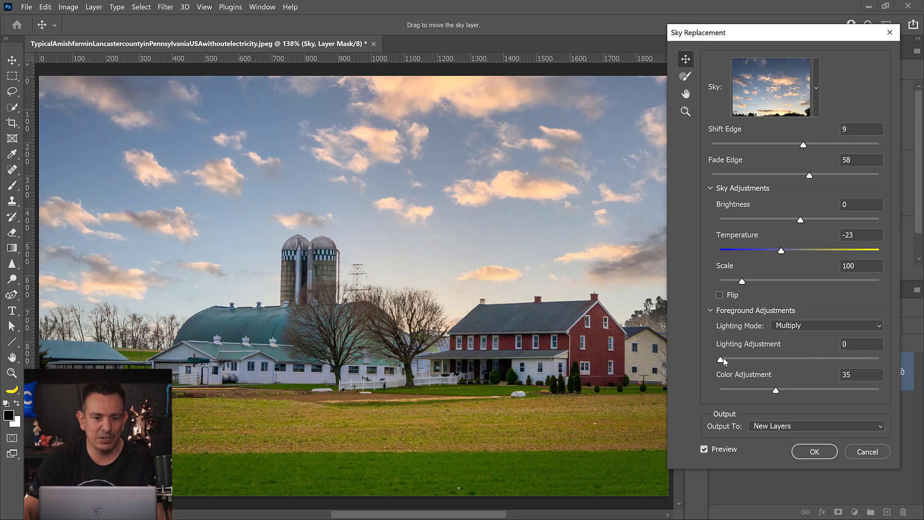
drag(793, 364, 851, 362)
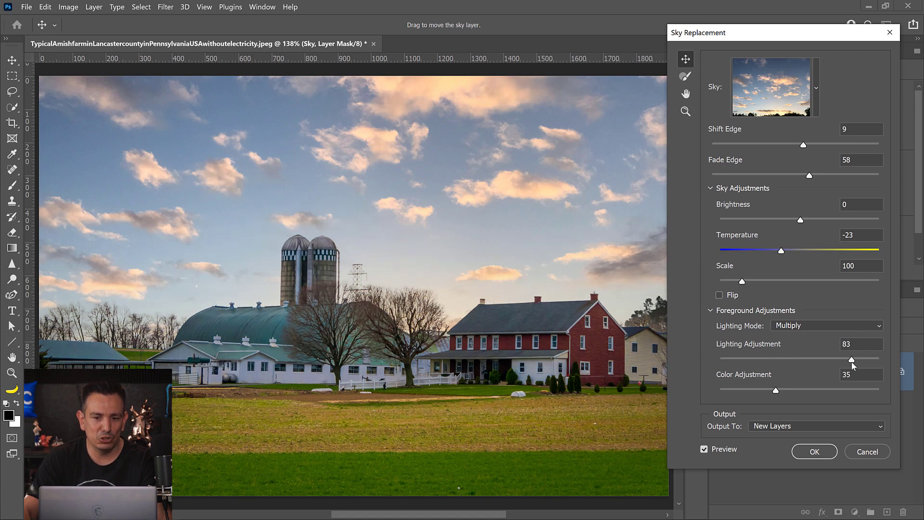
click(798, 328)
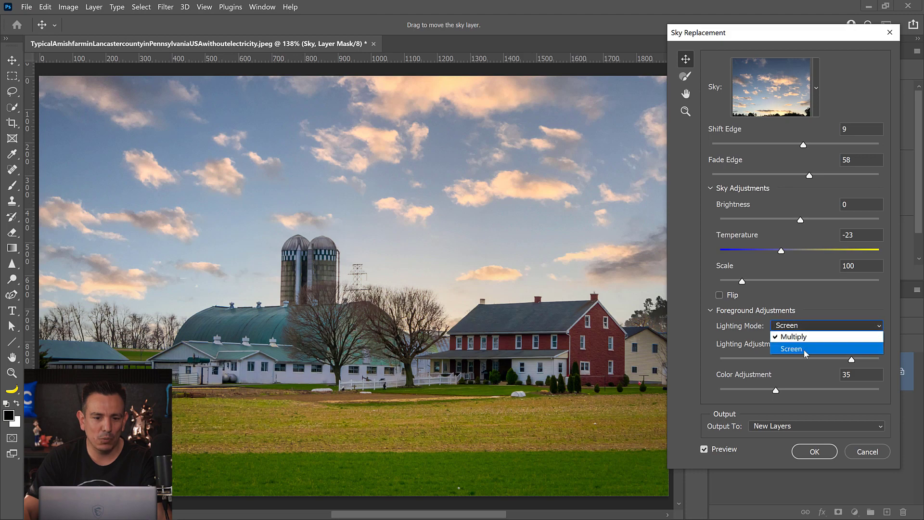
click(802, 348)
click(797, 327)
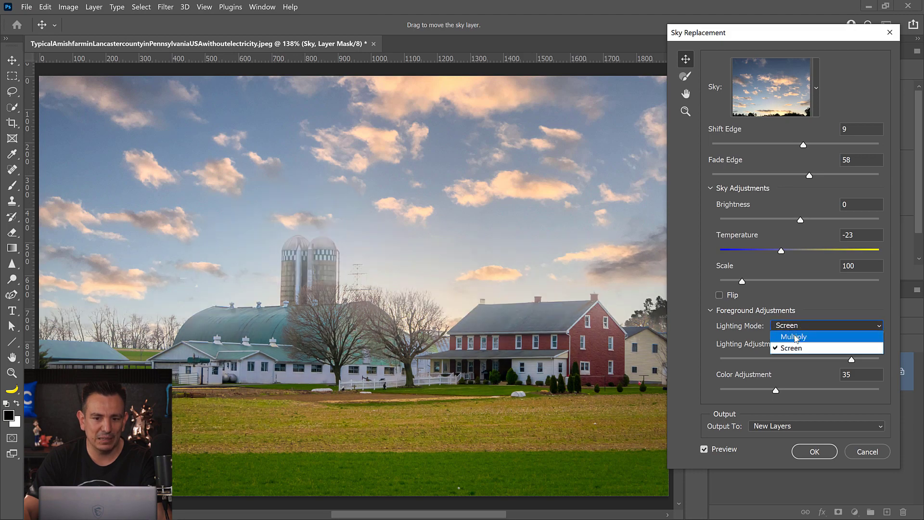
click(795, 334)
drag(807, 358, 741, 358)
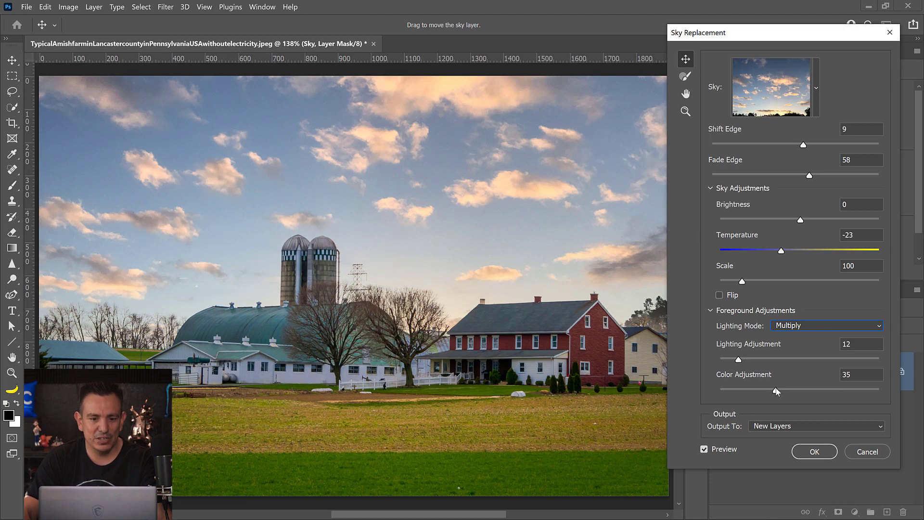
- Set the foreground Color Adjustment to 43 and apply the sky replacement to the farm photo as new layers
drag(777, 392, 878, 394)
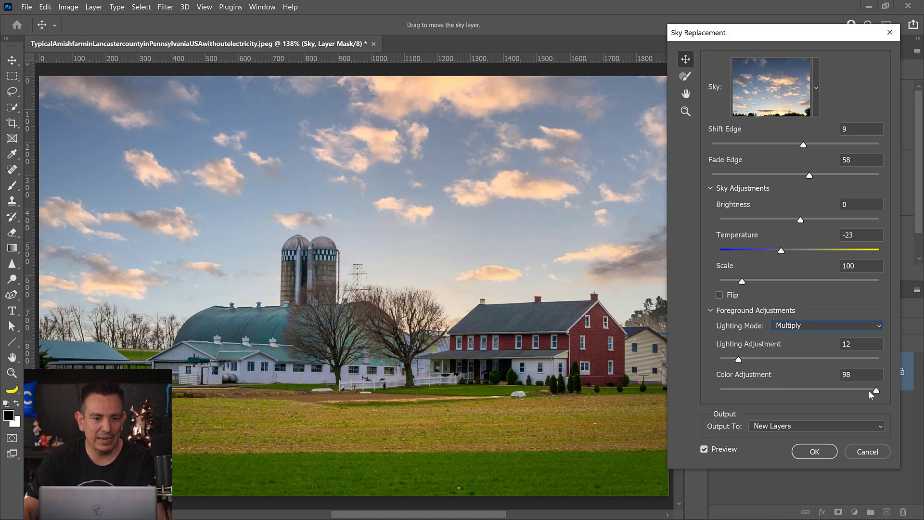
drag(872, 391, 721, 391)
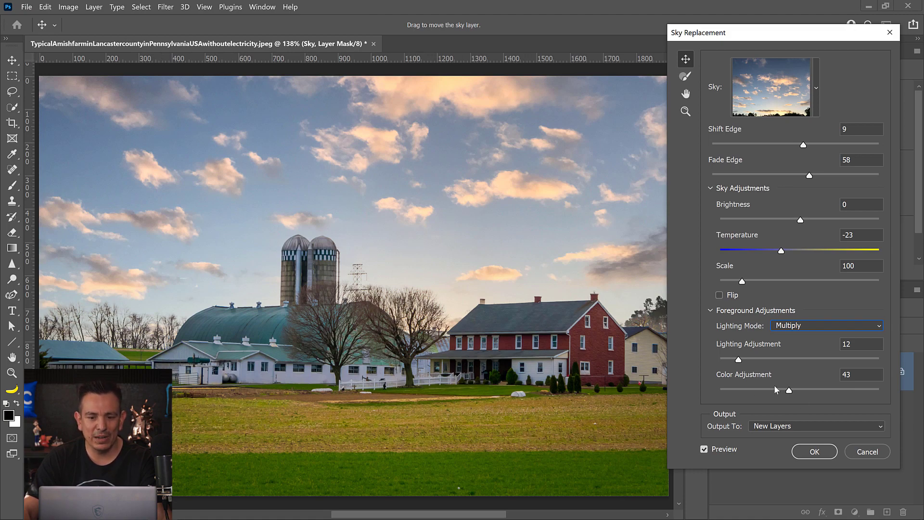
click(814, 452)
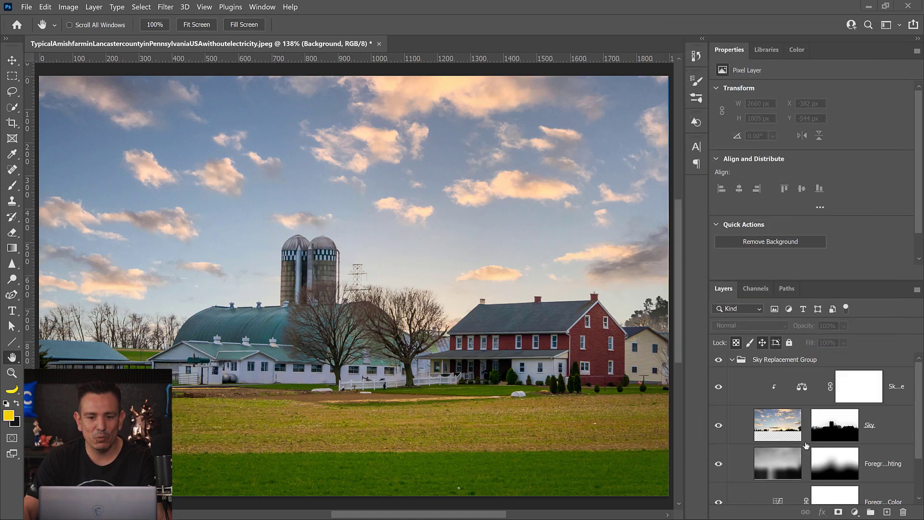
- Collapse the Sky Replacement Group and toggle its visibility to compare the farm photo before and after
click(733, 361)
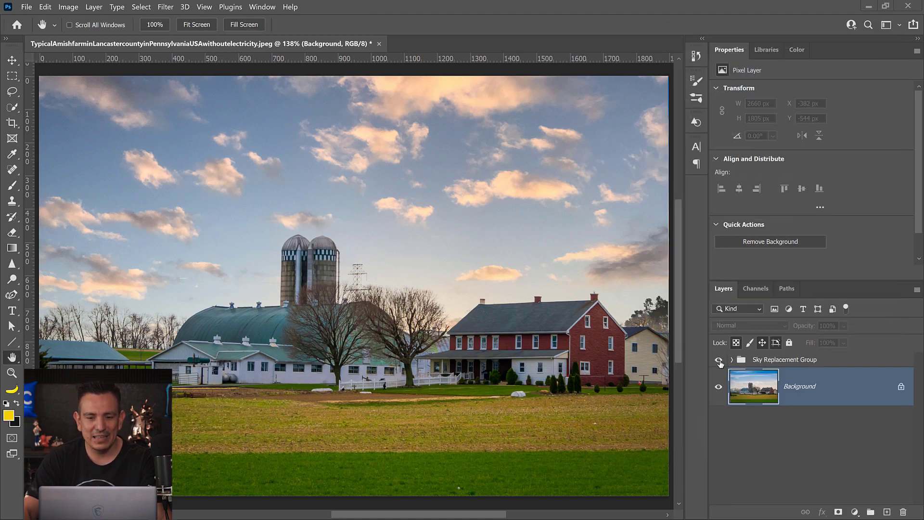
click(719, 361)
click(719, 360)
click(719, 361)
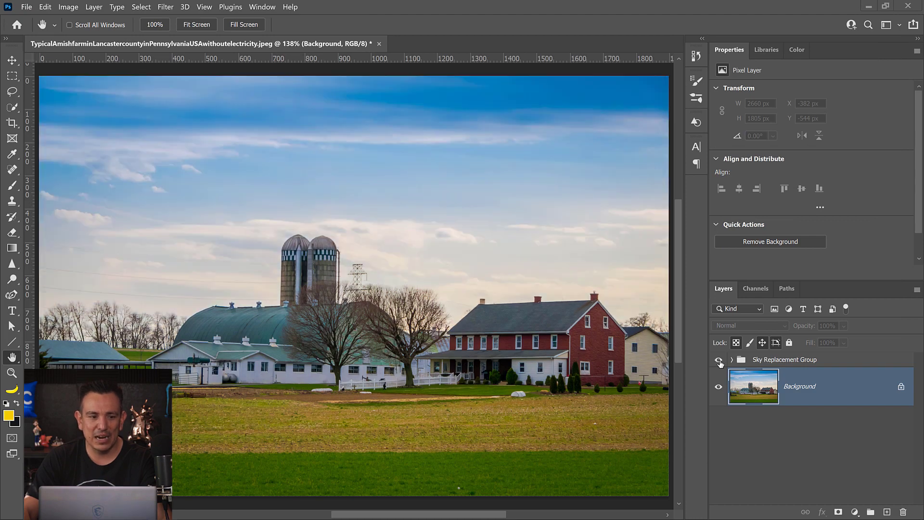
click(719, 360)
click(719, 361)
click(719, 360)
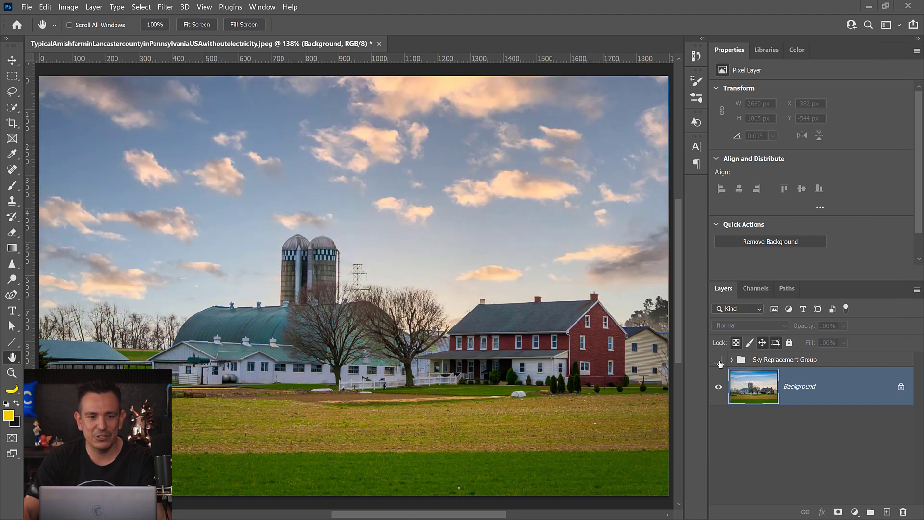
click(719, 361)
click(719, 361)
click(719, 360)
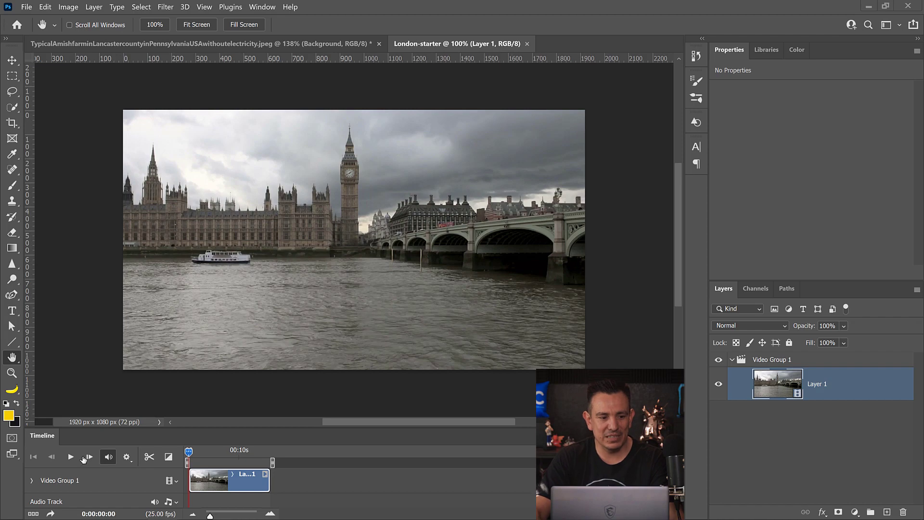
- Play part of the London-starter video and check whether Sky Replacement is available for its video layer
key(space)
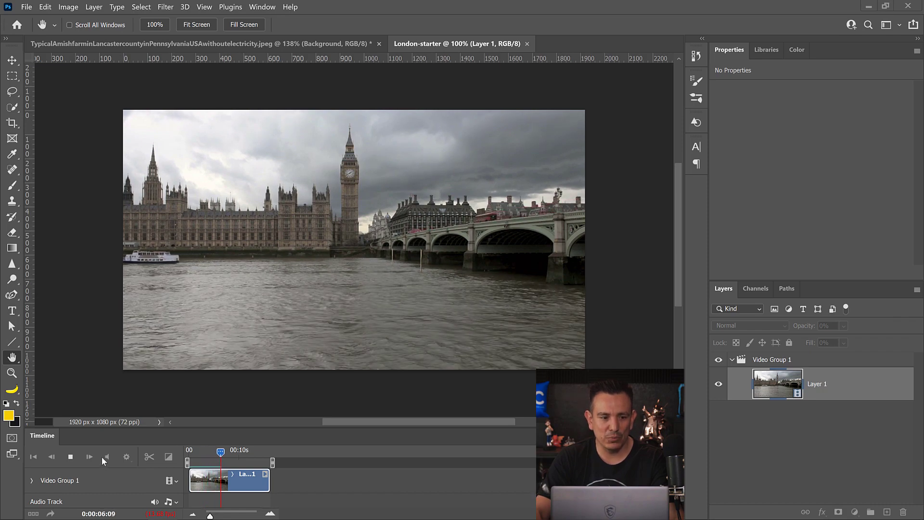
click(71, 457)
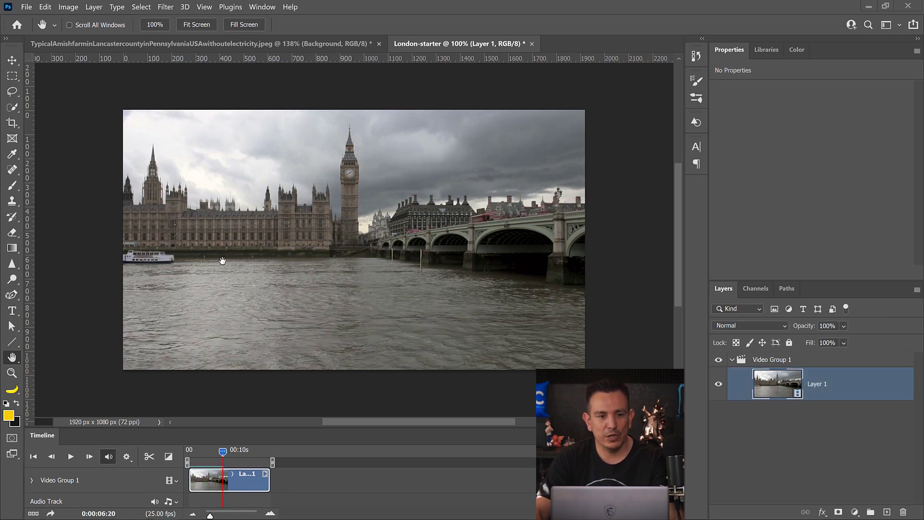
click(46, 6)
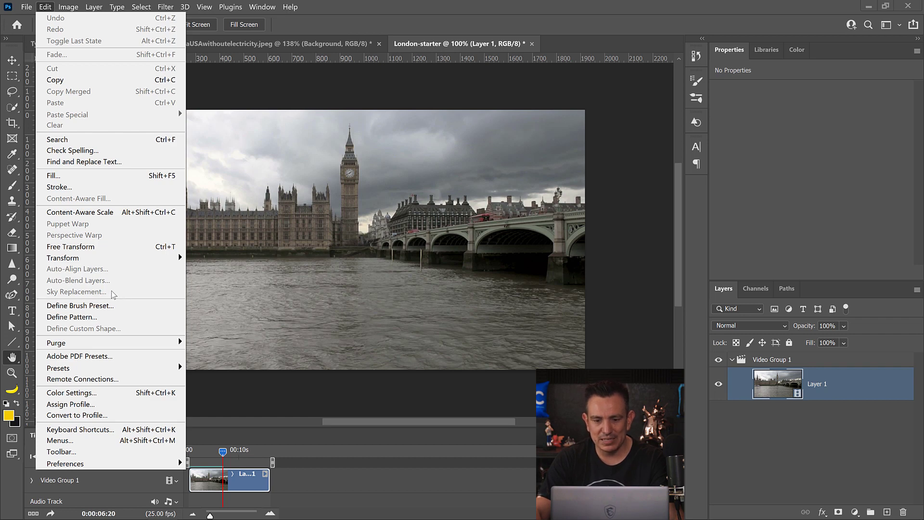
click(413, 304)
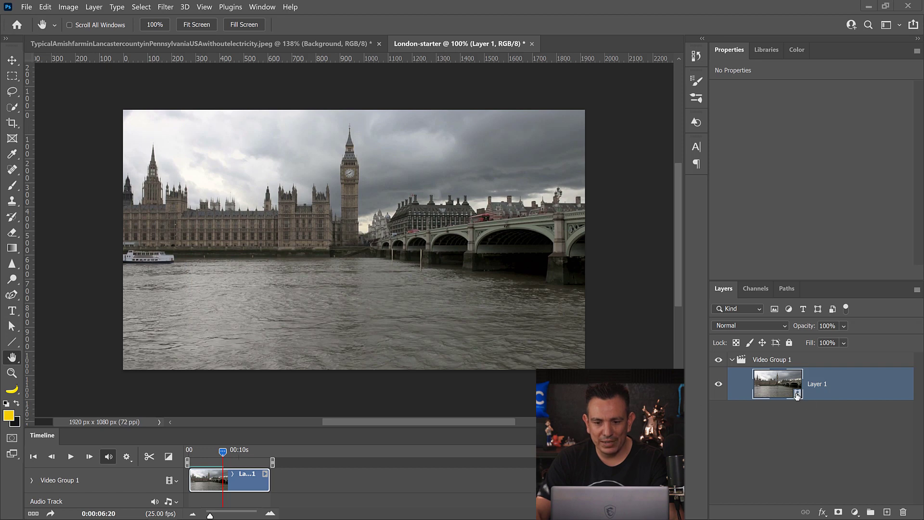
- Convert Video Group 1 of the London video to a Smart Object and enlarge the timeline area
click(826, 365)
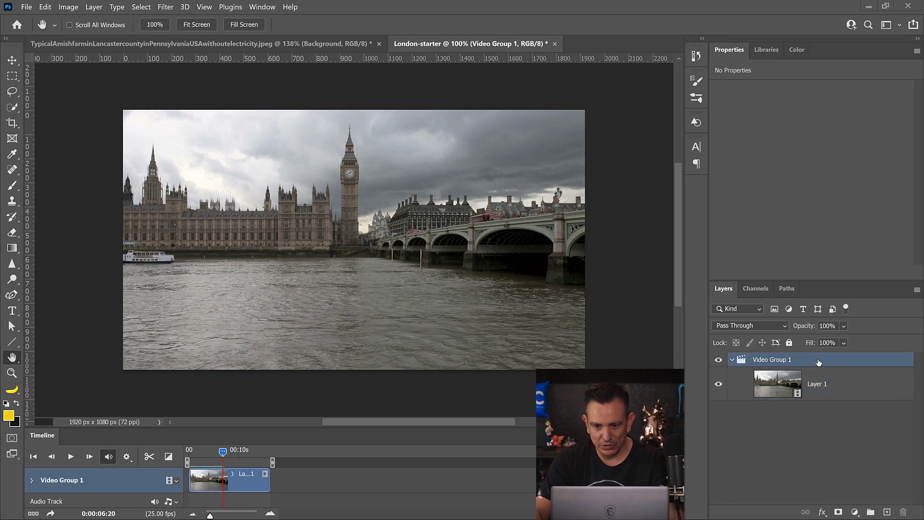
right_click(818, 362)
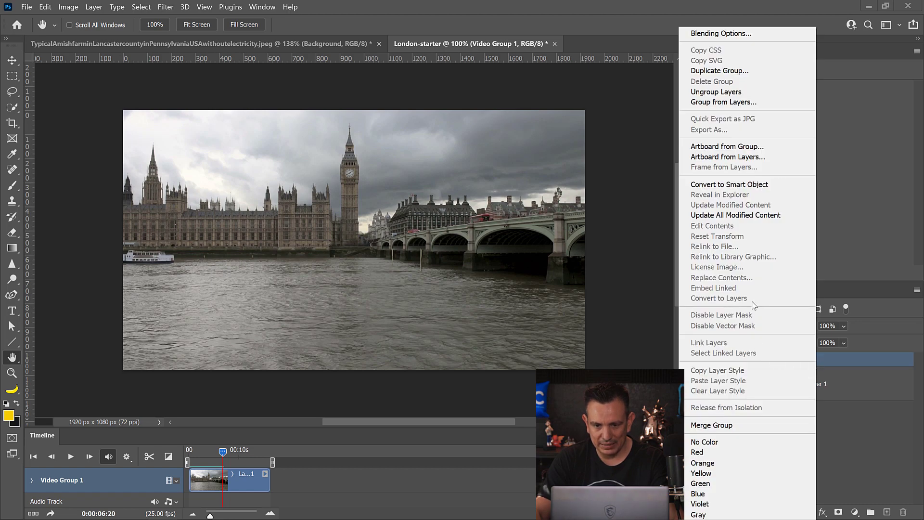
click(742, 187)
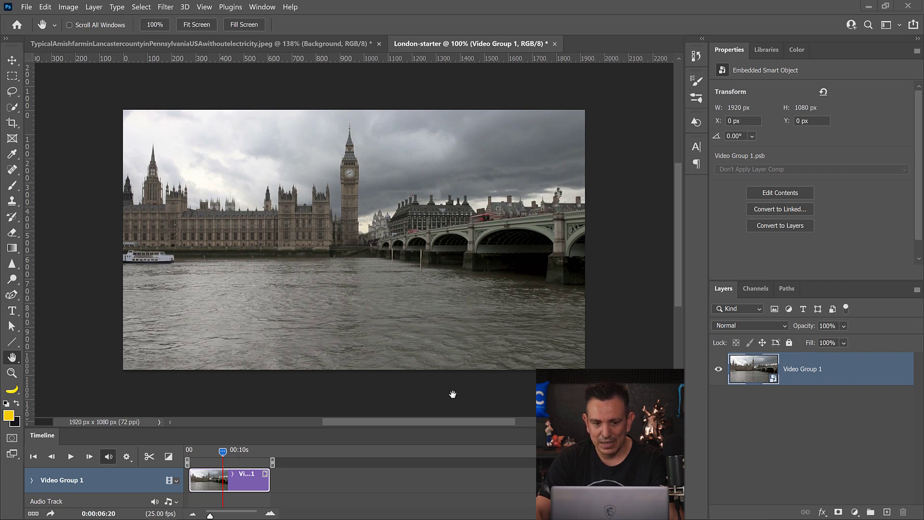
drag(458, 428, 456, 385)
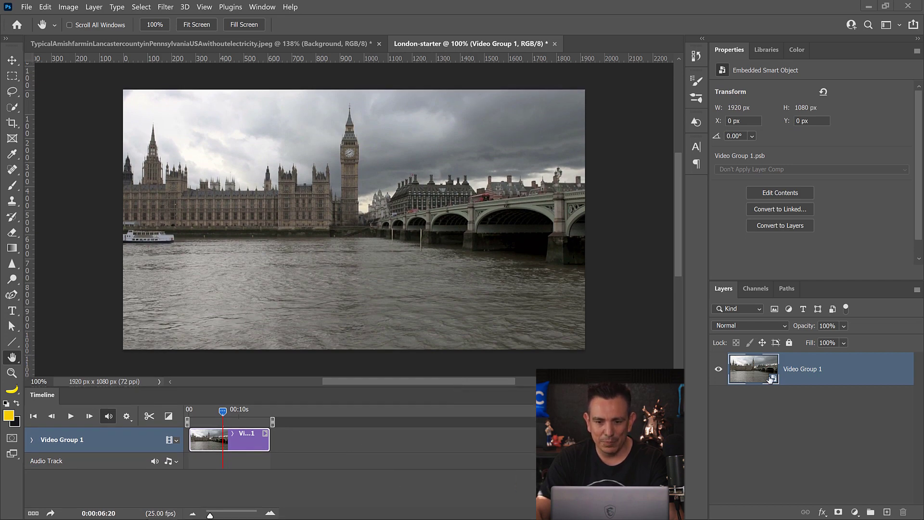
- Apply Sky Replacement to the London video, repositioning the sunset clouds over the skyline and setting sky Brightness to 18
click(46, 6)
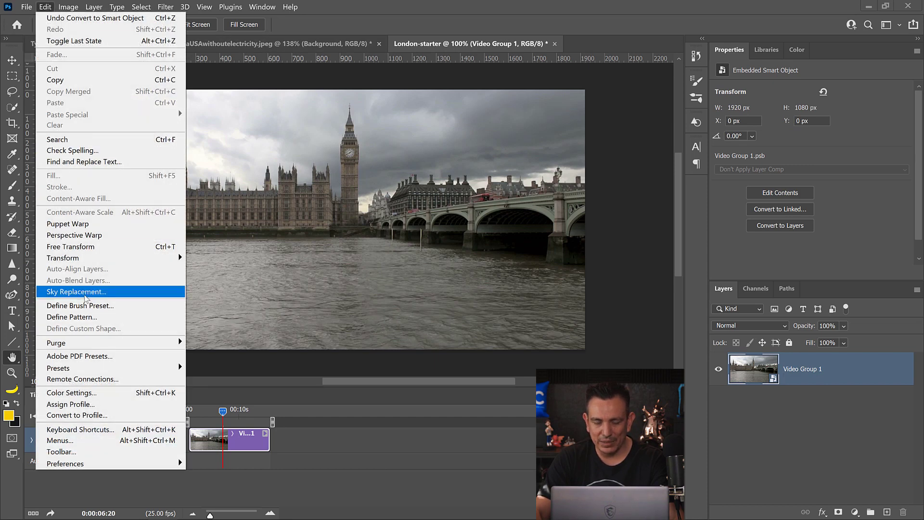
click(151, 291)
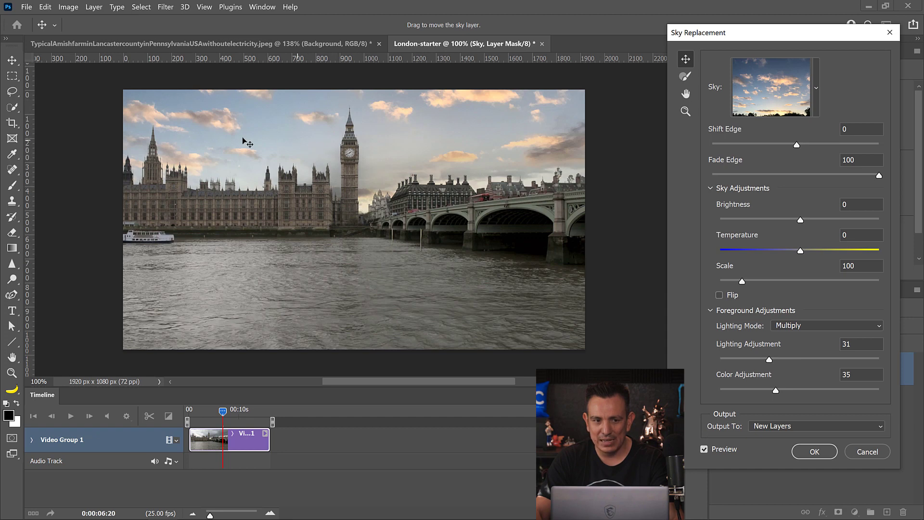
drag(496, 154, 463, 185)
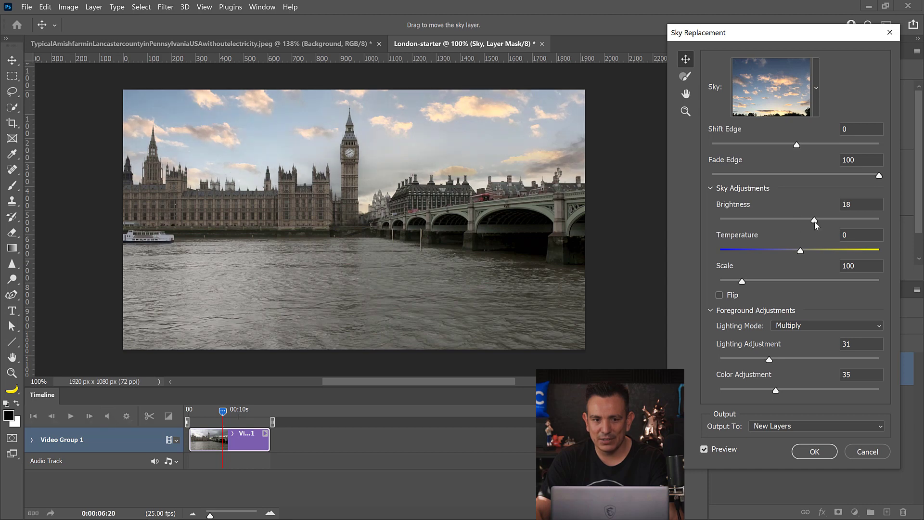
click(825, 455)
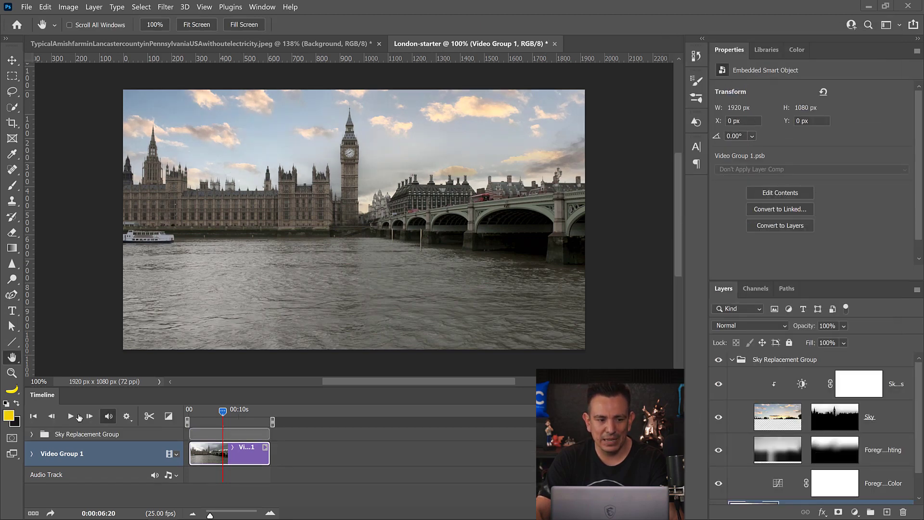
- Play the London video to check the new sky in motion and look up the timeline's Render Video option
click(72, 417)
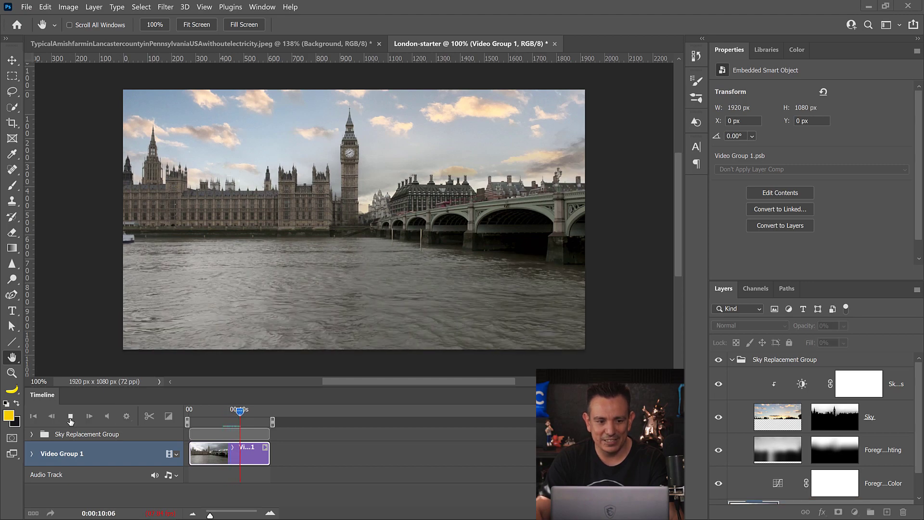
click(71, 417)
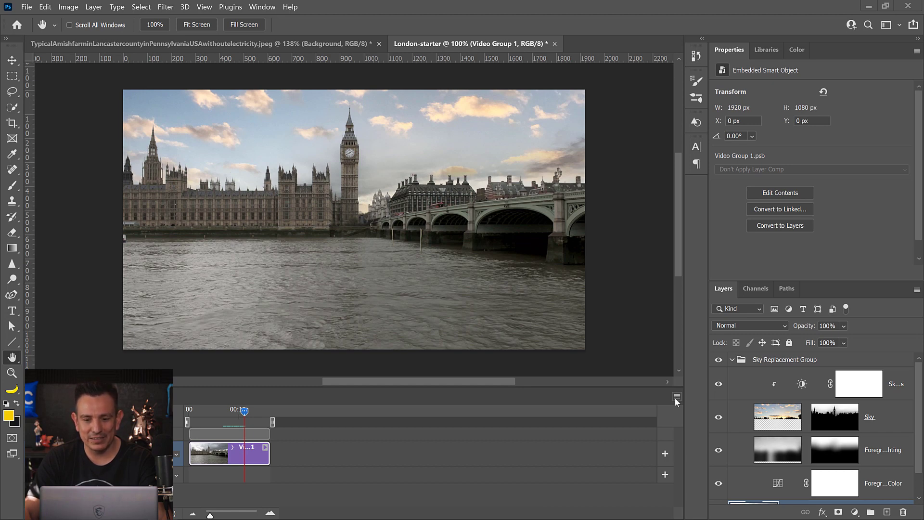
click(677, 397)
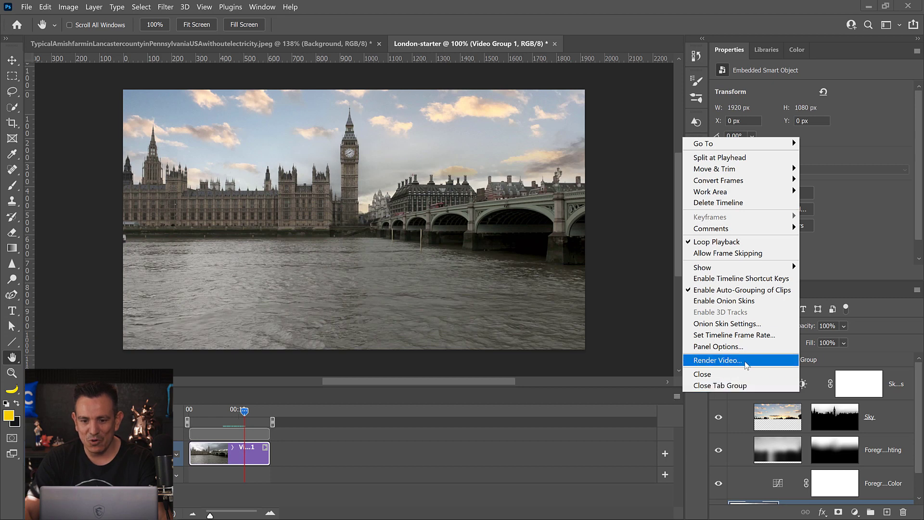
click(614, 416)
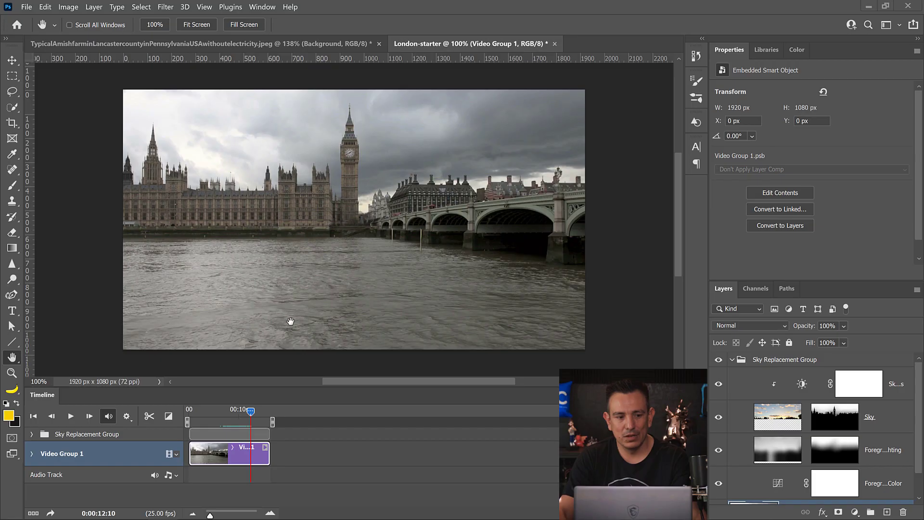
- Extend the Sky and Foreground Lighting clips in the Sky Replacement Group across the full video length and scrub to check them
click(31, 434)
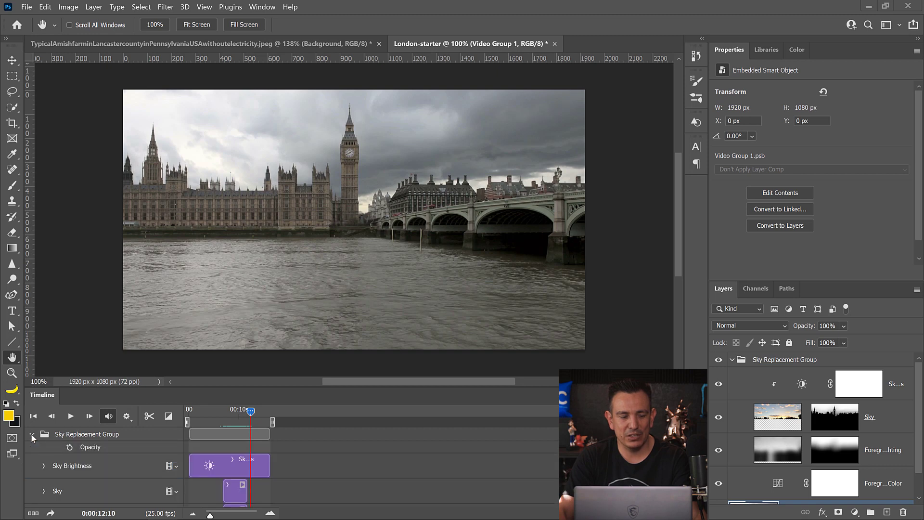
scroll(134, 461, down, 2)
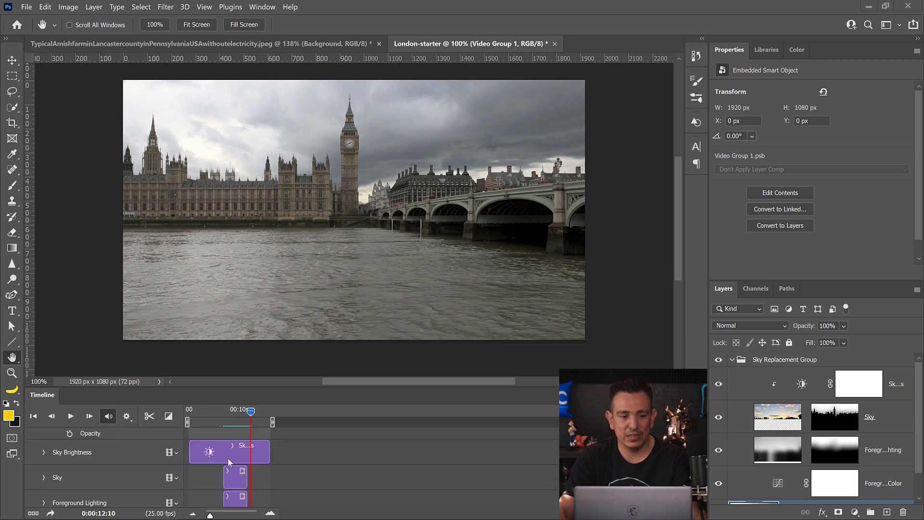
scroll(223, 464, down, 1)
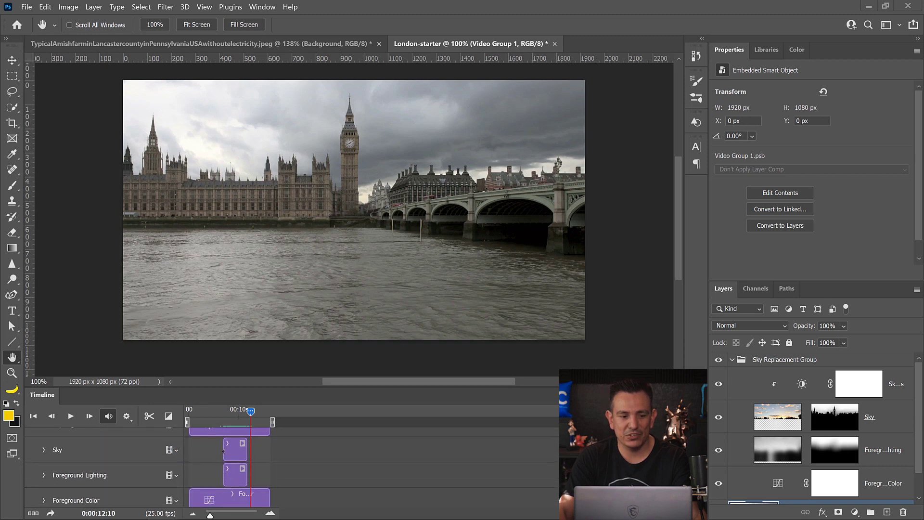
drag(223, 452, 177, 454)
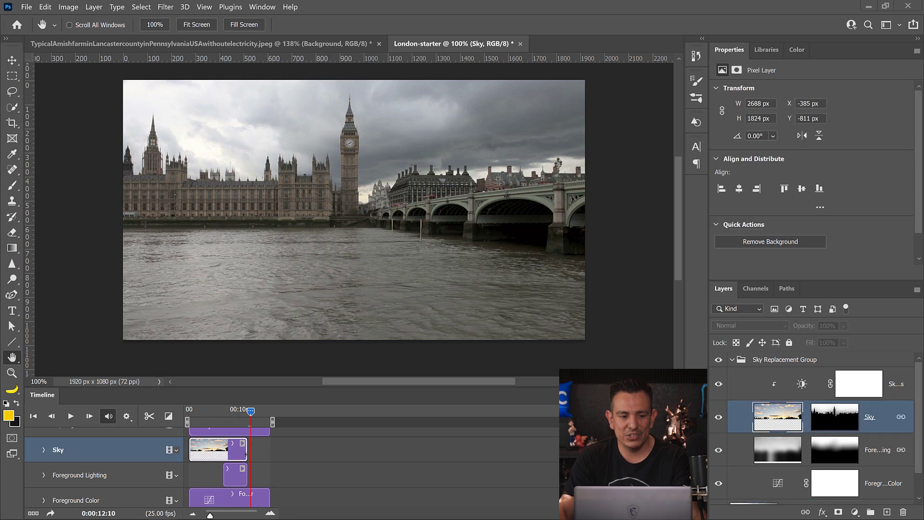
drag(246, 454, 269, 475)
click(164, 476)
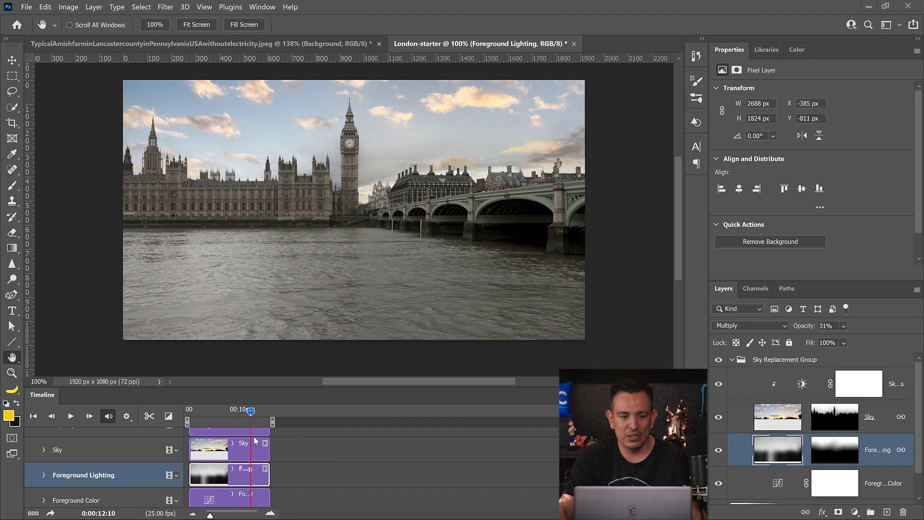
mouse_move(266, 413)
mouse_down()
mouse_move(193, 414)
mouse_move(273, 422)
mouse_move(185, 424)
mouse_move(260, 428)
mouse_up()
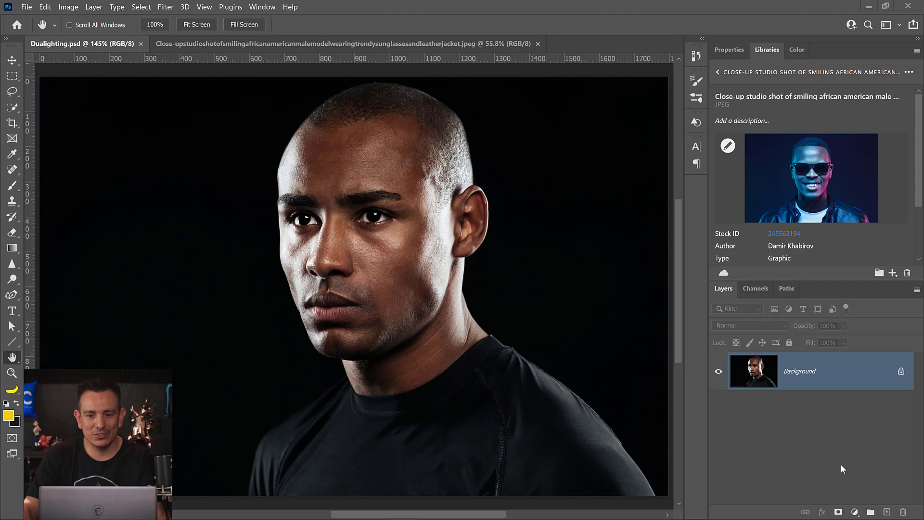
- Add a Gradient Map adjustment layer above the Dualighting portrait and toggle its visibility to compare with the original
click(855, 512)
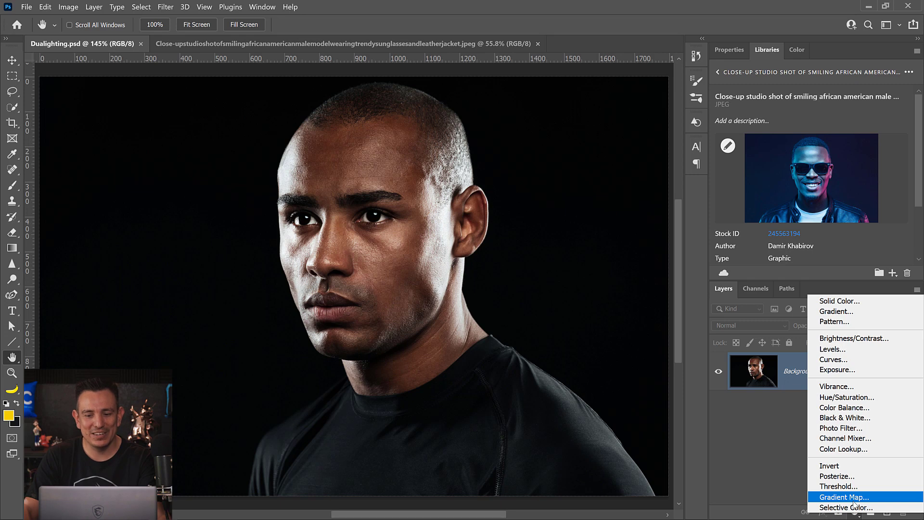
click(854, 499)
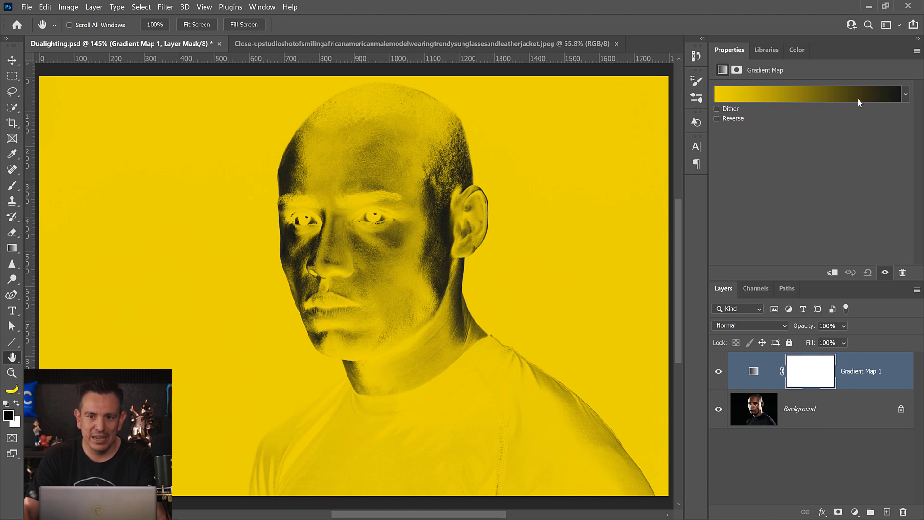
key(x)
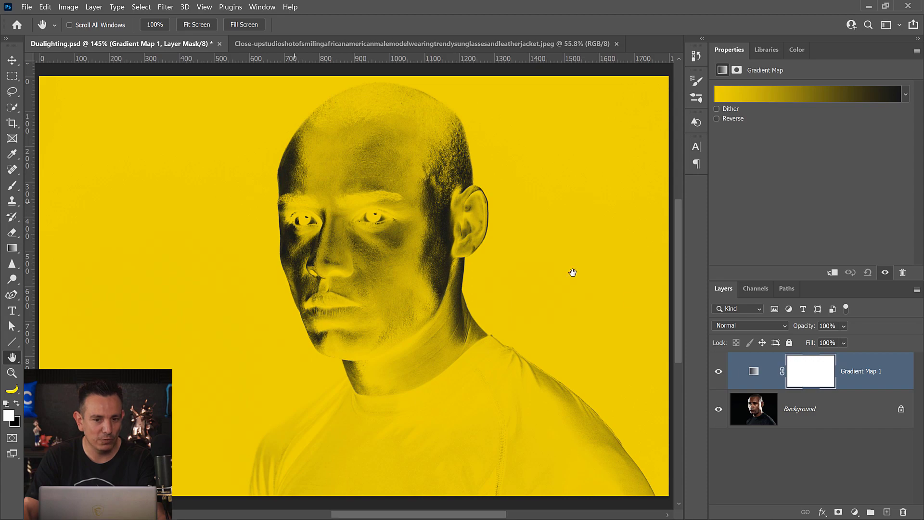
click(718, 372)
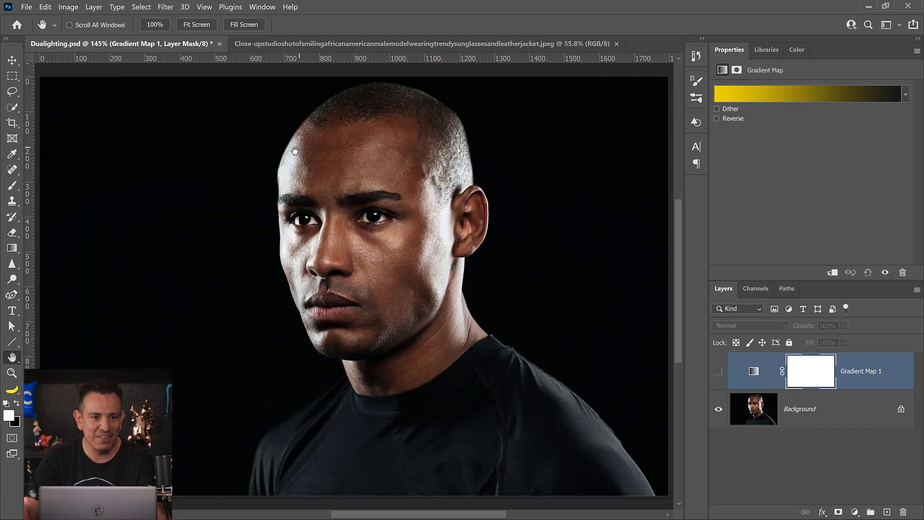
click(718, 371)
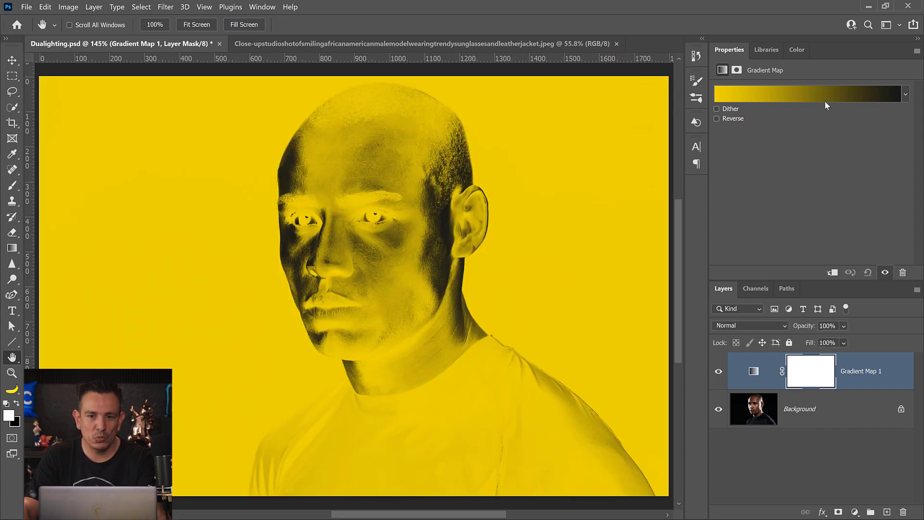
- Change the gradient map's starting color stop to black
click(816, 95)
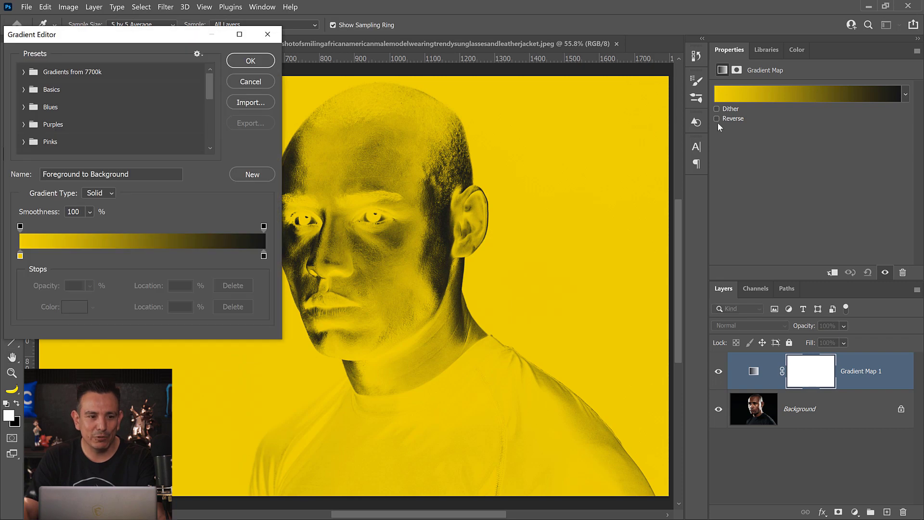
double_click(20, 256)
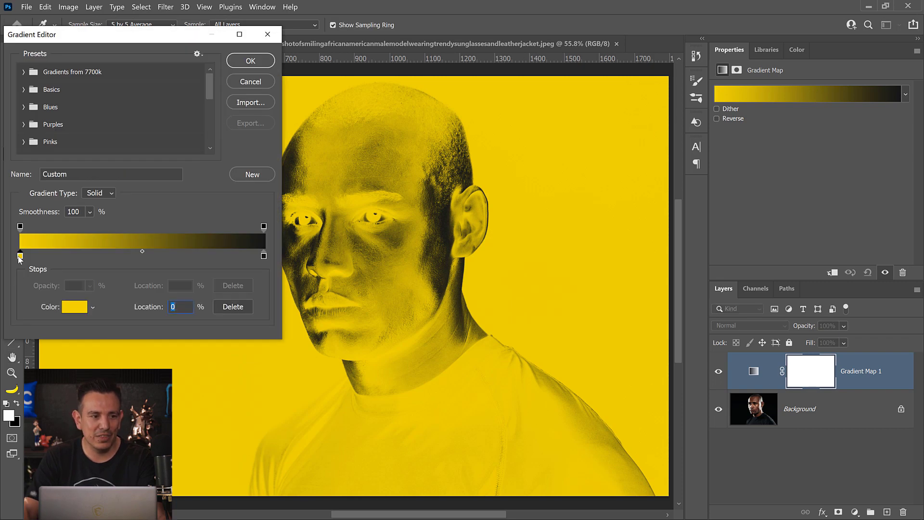
drag(747, 269, 732, 287)
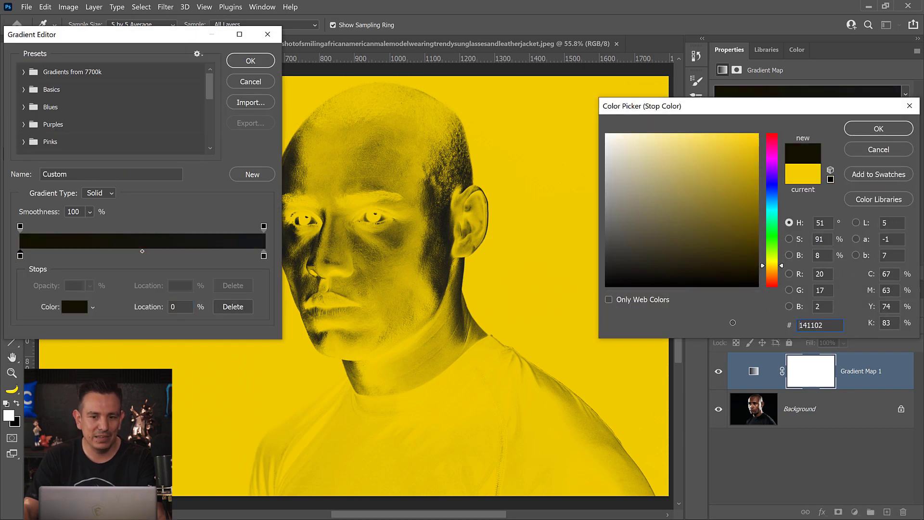
click(875, 130)
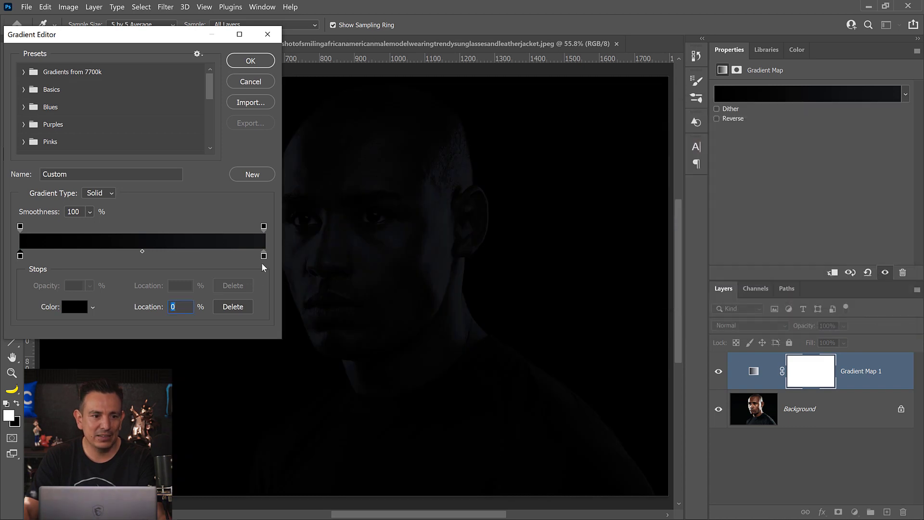
- Set the gradient map's ending color stop to teal 00abc4 and accept the edited gradient
double_click(264, 256)
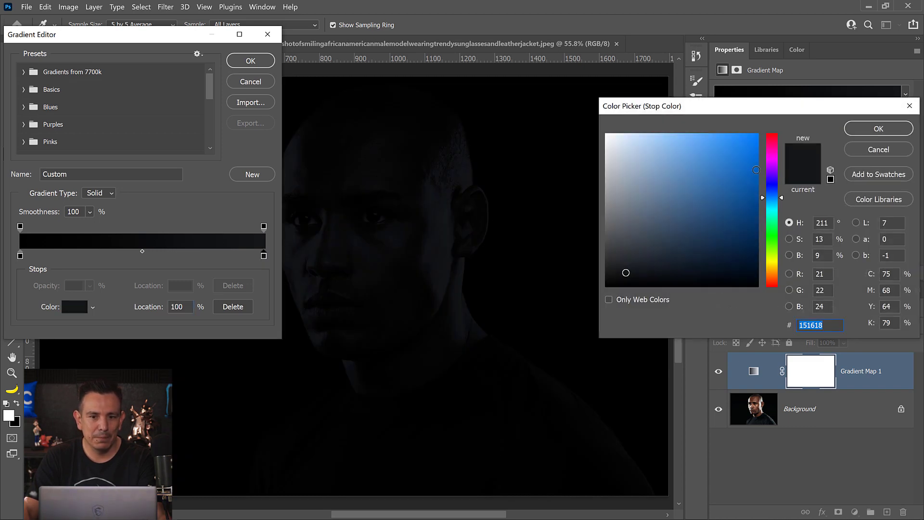
text(0ea9c0)
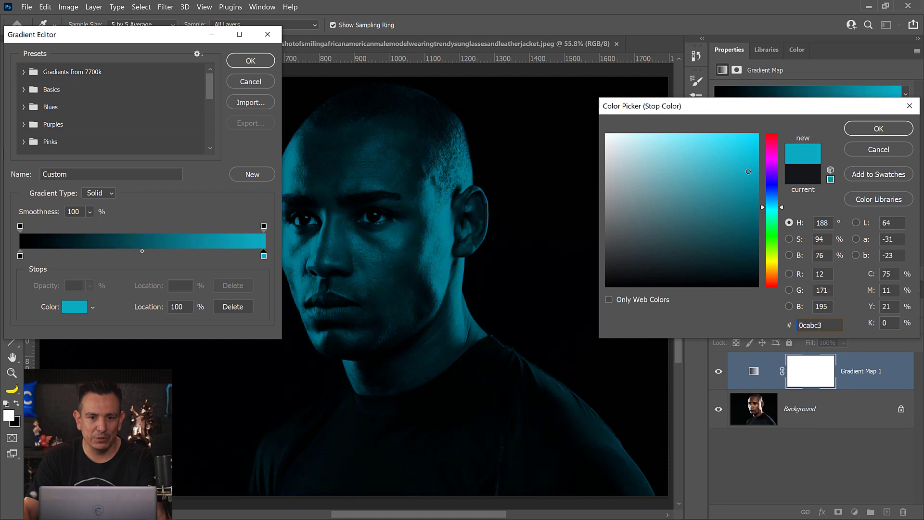
click(759, 169)
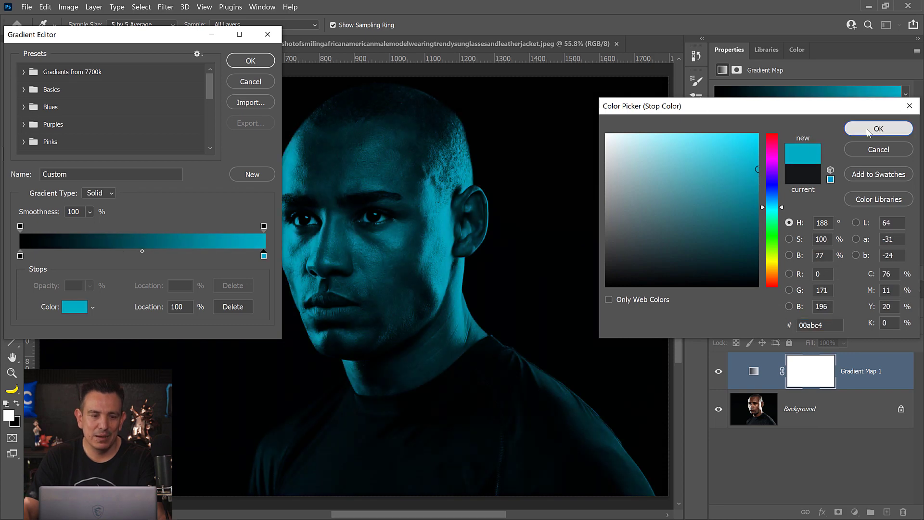
click(871, 133)
click(242, 64)
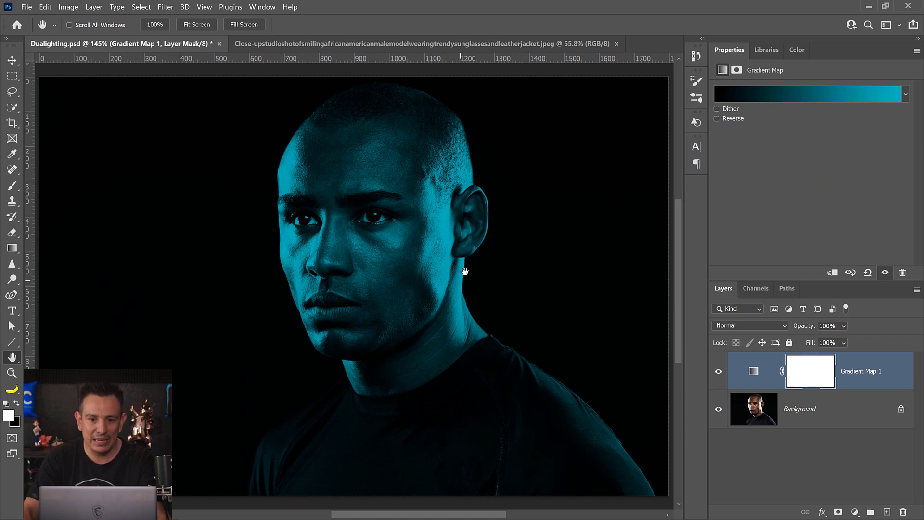
- Set the Gradient Map 1 layer to Hard Light blending at 90% opacity, then deselect the layer
click(725, 326)
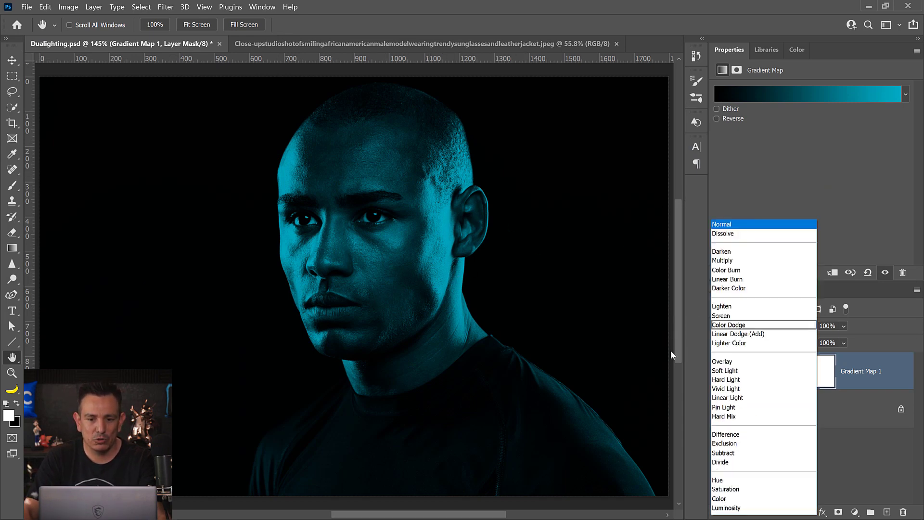
click(728, 379)
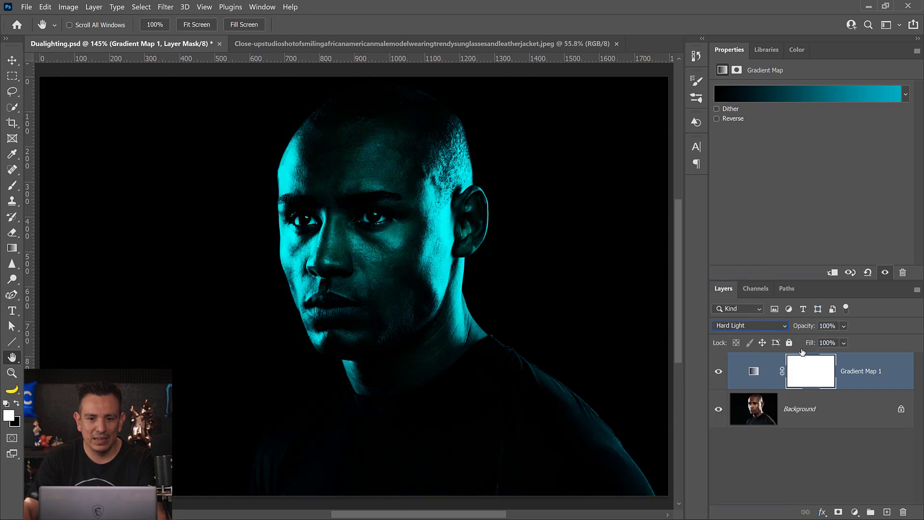
click(844, 326)
drag(864, 339, 879, 341)
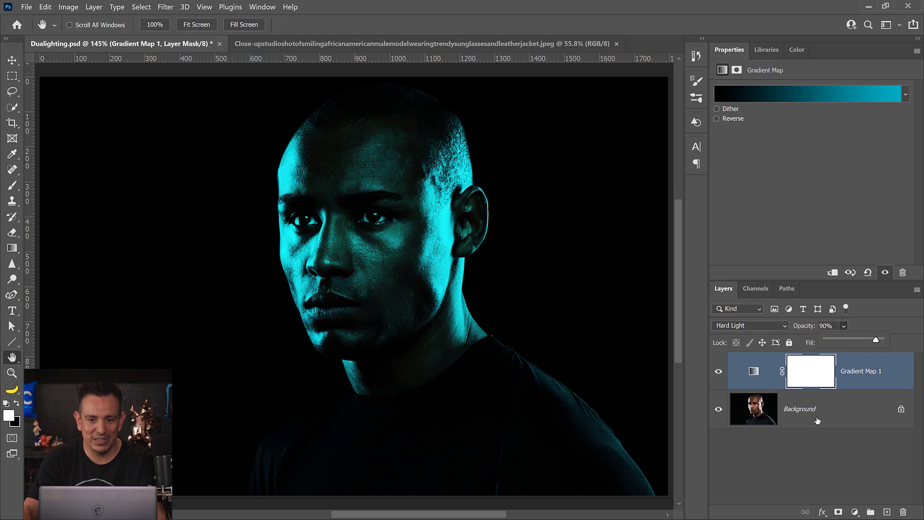
click(810, 453)
click(809, 453)
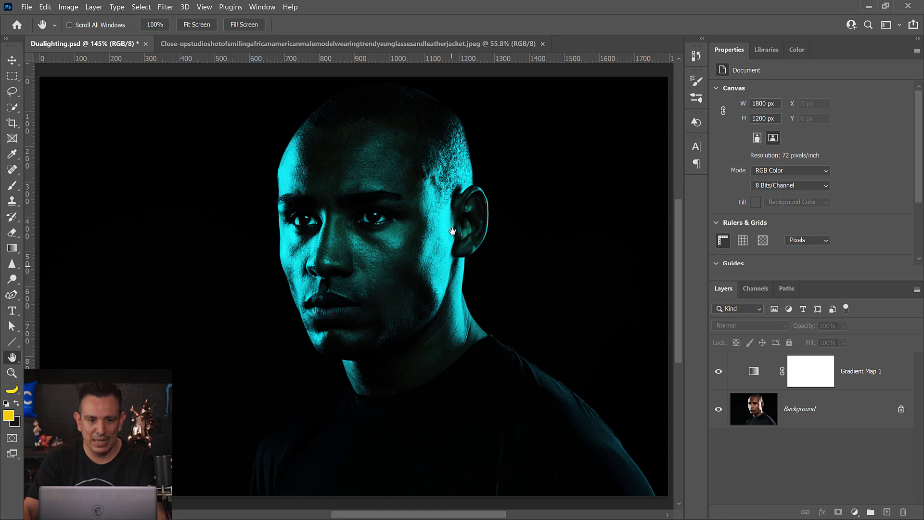
- Paint black with the Brush tool on Gradient Map 1's mask over the ear-side face, neck and shoulder to remove the teal there
click(818, 380)
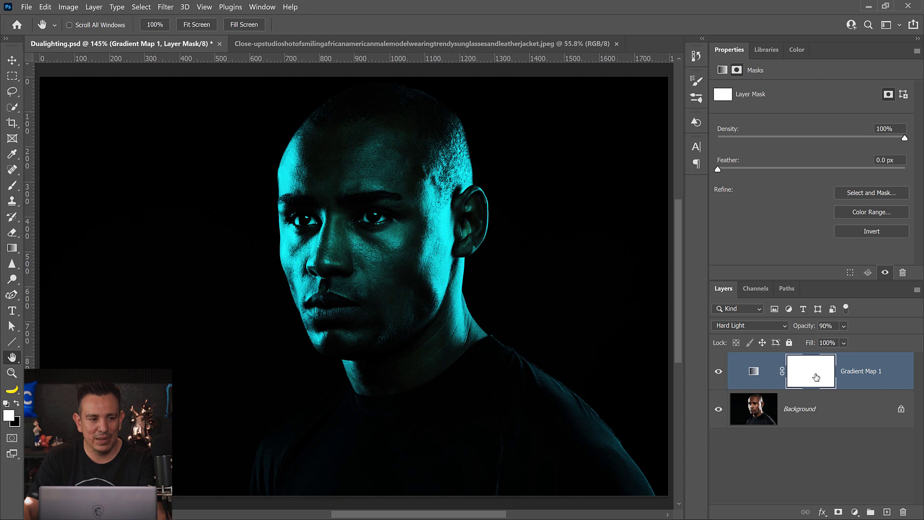
click(12, 185)
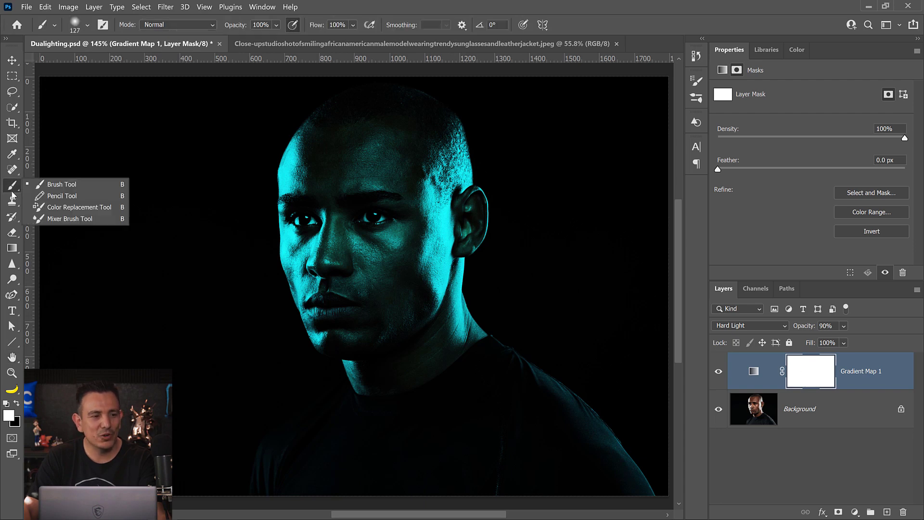
click(83, 186)
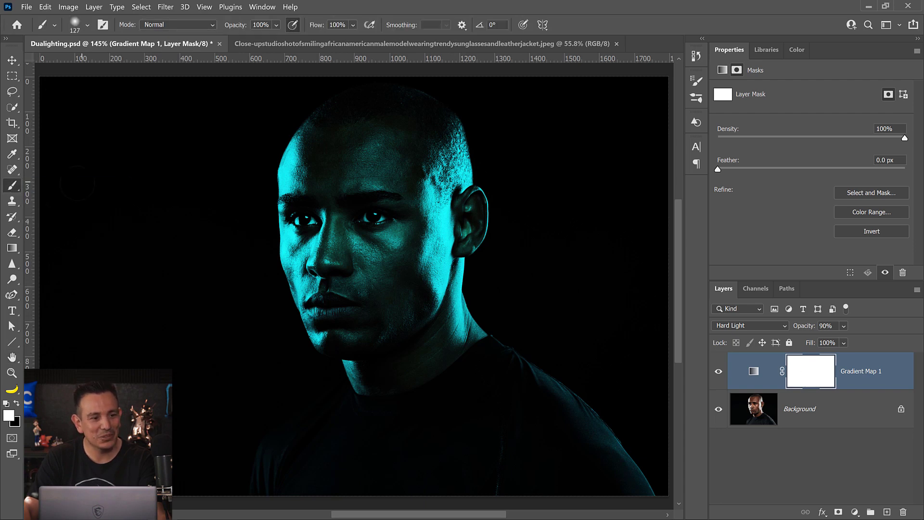
click(17, 404)
mouse_move(465, 191)
mouse_down()
mouse_move(447, 203)
mouse_move(441, 173)
mouse_move(464, 122)
mouse_move(466, 231)
mouse_move(453, 246)
mouse_move(447, 239)
mouse_move(440, 263)
mouse_move(448, 291)
mouse_move(458, 290)
mouse_move(450, 317)
mouse_move(471, 291)
mouse_move(468, 310)
mouse_move(462, 297)
mouse_move(487, 261)
mouse_move(465, 302)
mouse_move(484, 318)
mouse_move(480, 326)
mouse_move(489, 312)
mouse_move(444, 286)
mouse_move(474, 330)
mouse_move(608, 397)
mouse_move(660, 492)
mouse_move(465, 337)
mouse_up()
- Duplicate the Gradient Map 1 layer and invert the copy's layer mask
drag(749, 377, 887, 510)
click(811, 375)
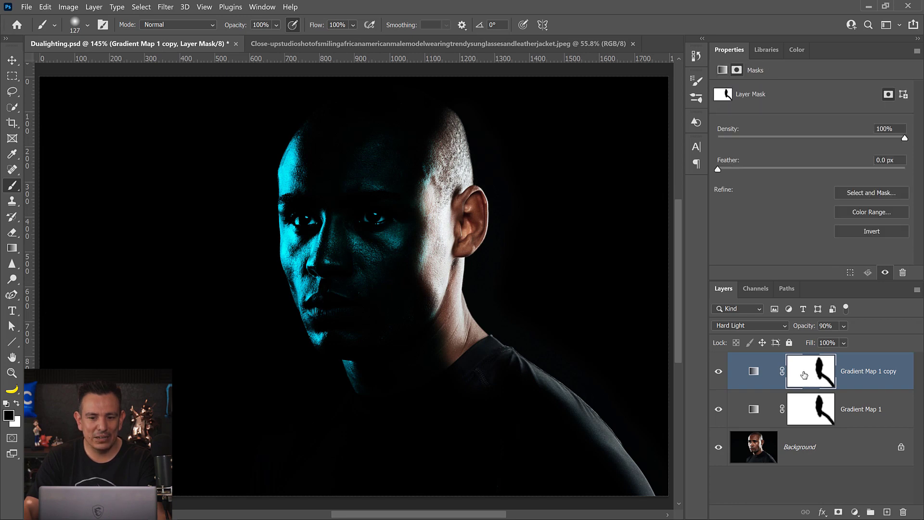
click(874, 231)
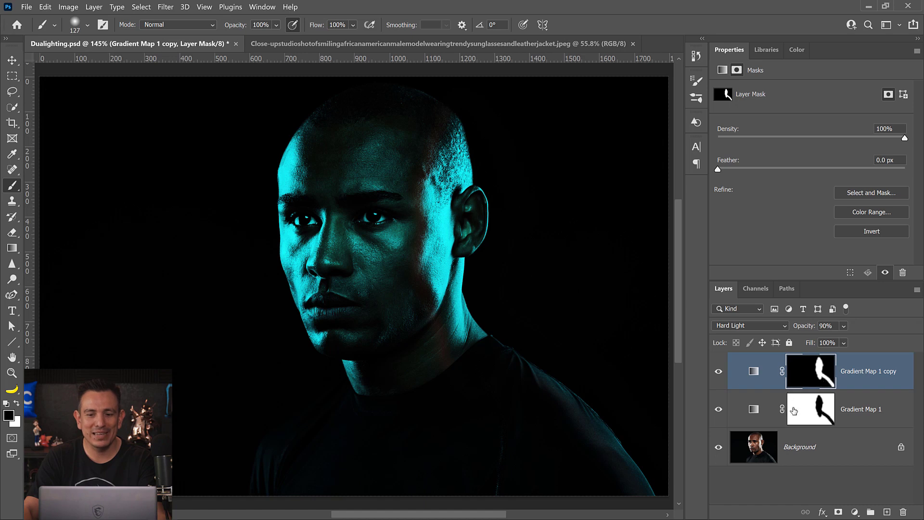
- Set the ending color of Gradient Map 1 copy's gradient to red ff0000 and lower that layer's opacity to 86%
click(761, 383)
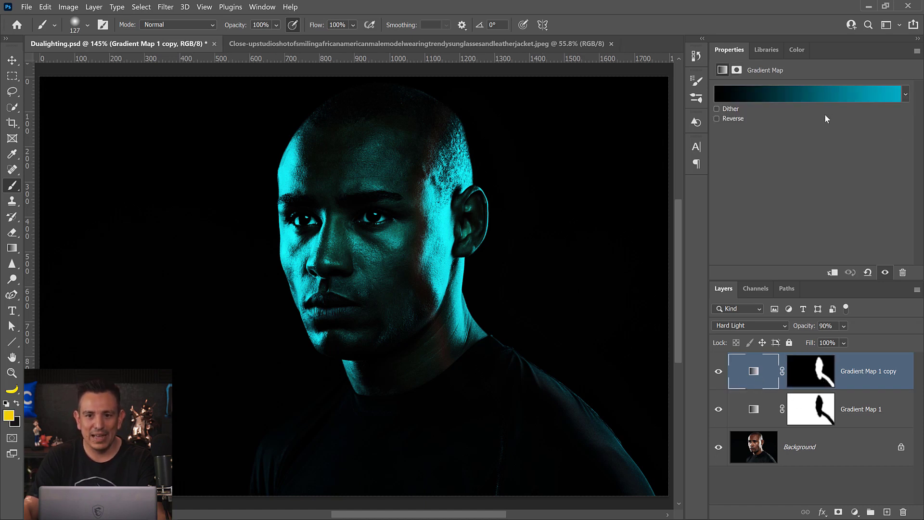
click(831, 97)
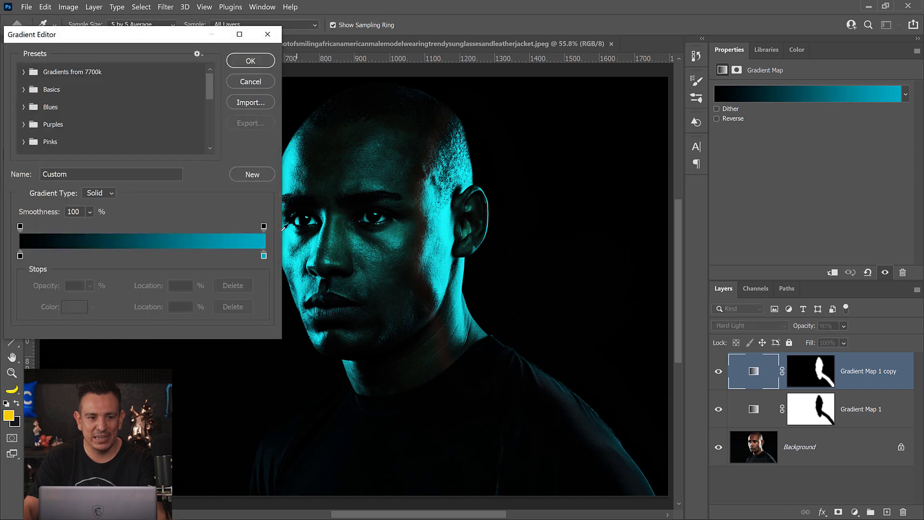
click(265, 258)
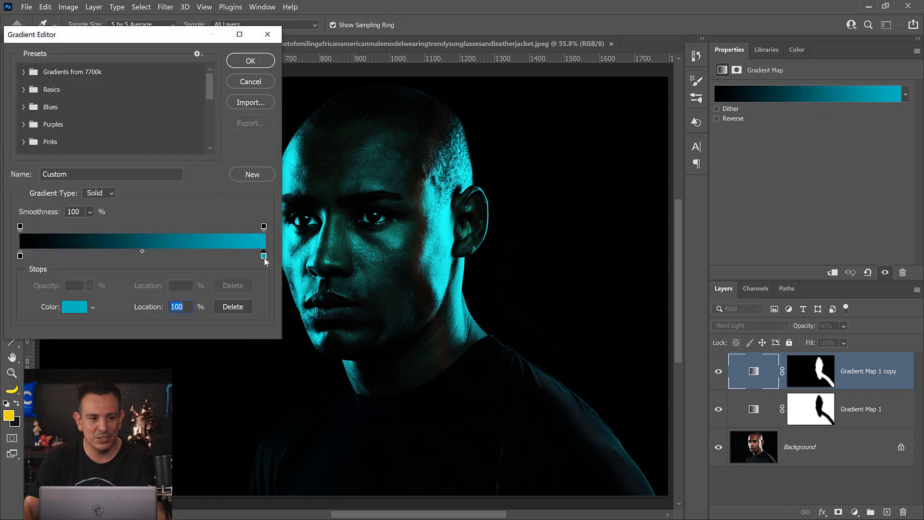
double_click(265, 257)
text(ff0000)
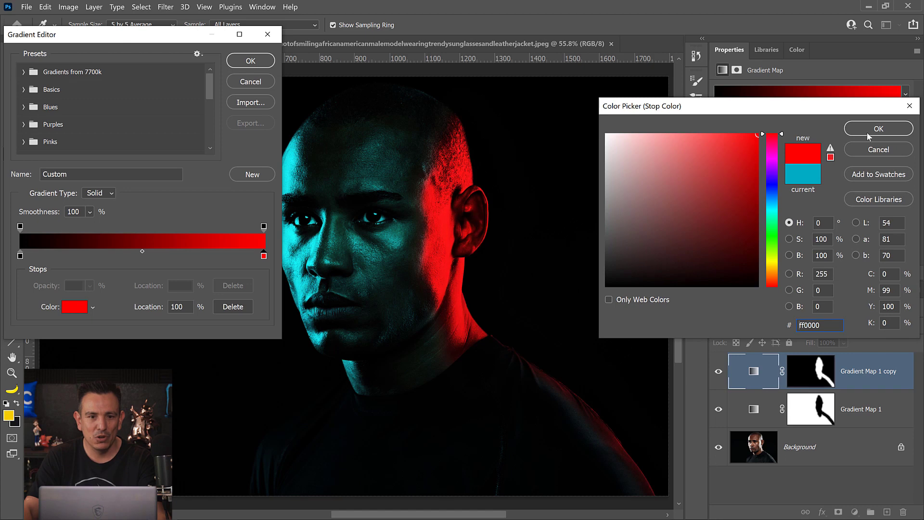
key(Return)
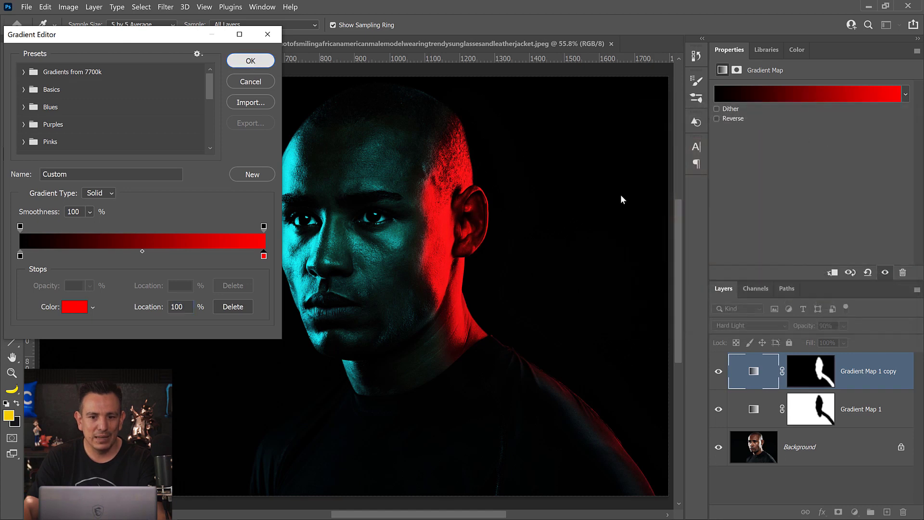
key(Return)
drag(866, 339, 877, 340)
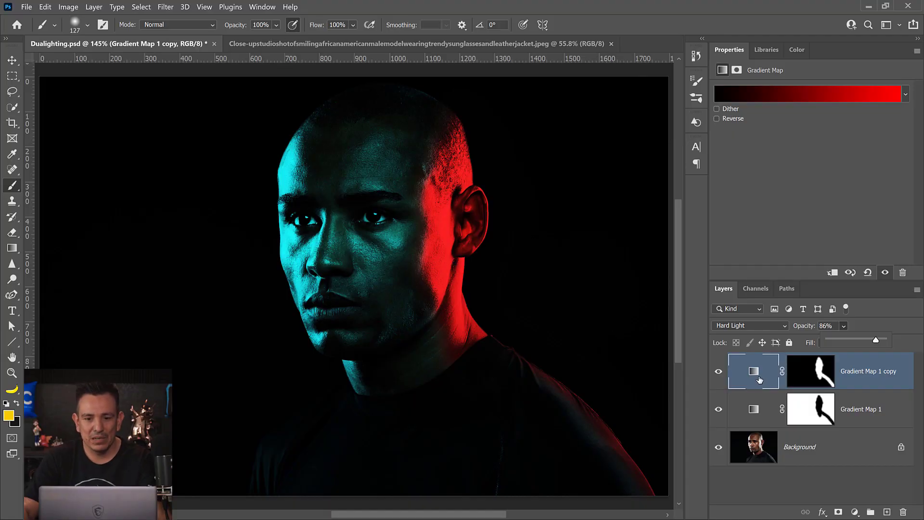
- Change the ending color of Gradient Map 1's gradient to blue, then toggle that layer's visibility to compare the effect
click(758, 417)
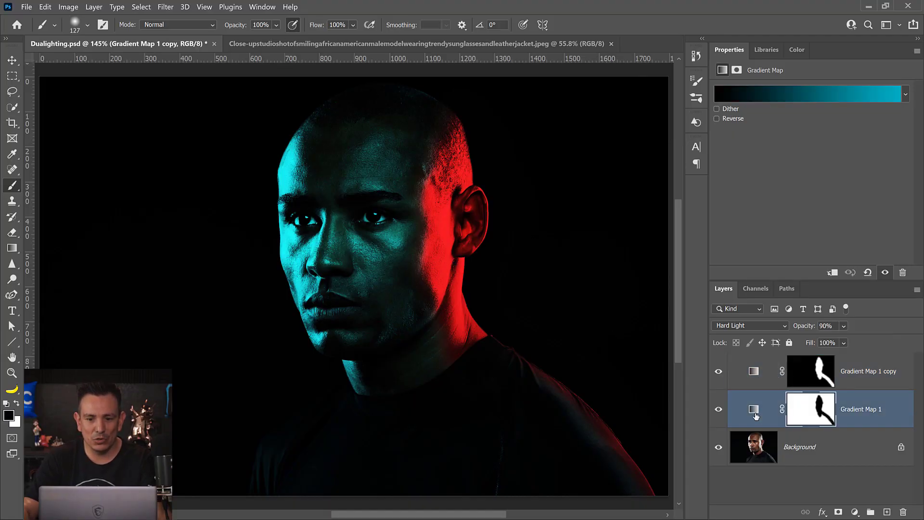
click(719, 410)
click(719, 410)
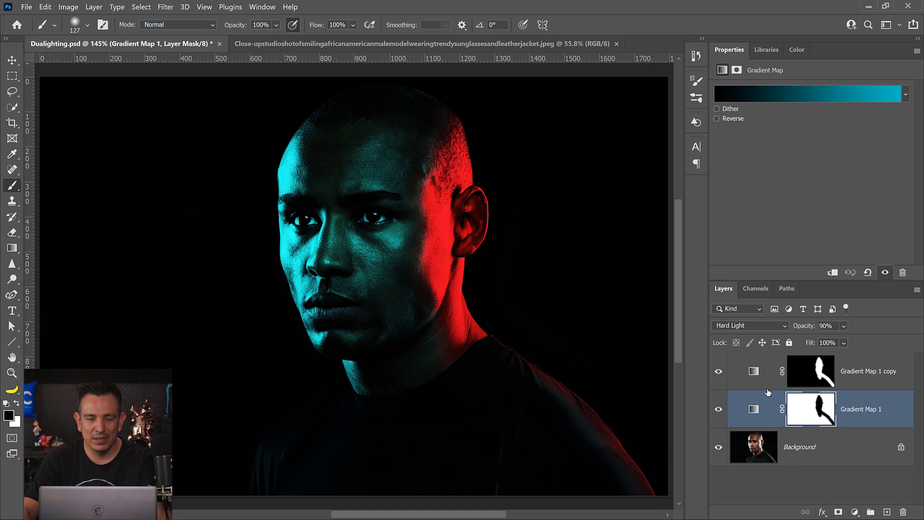
click(846, 94)
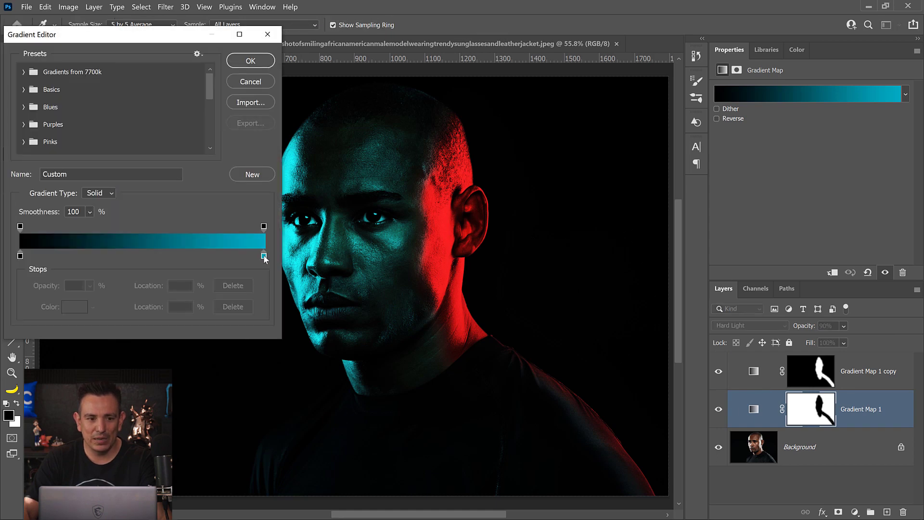
drag(180, 36, 790, 80)
double_click(875, 299)
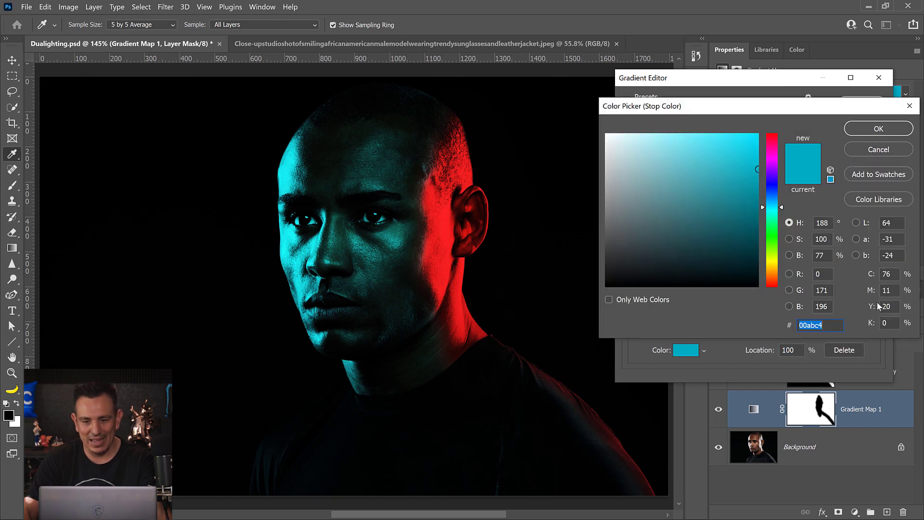
drag(783, 207, 781, 135)
drag(777, 177, 782, 202)
click(878, 129)
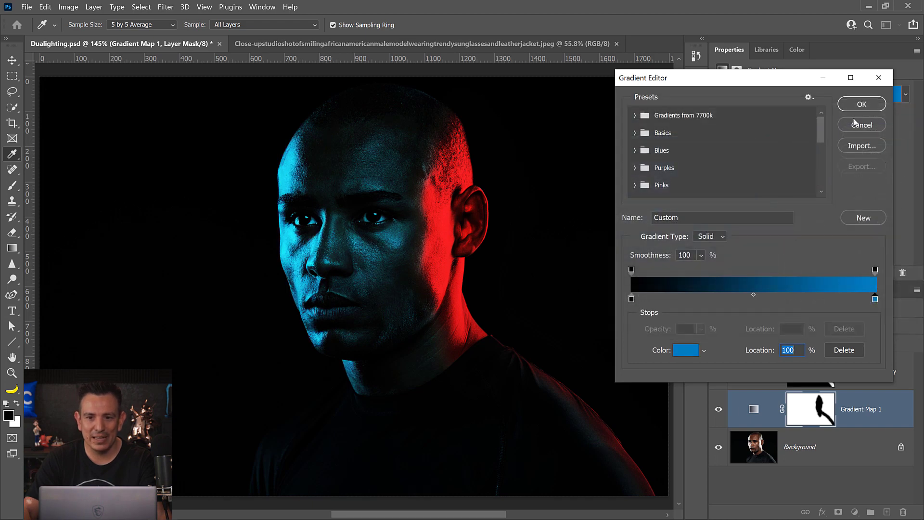
click(862, 104)
click(719, 410)
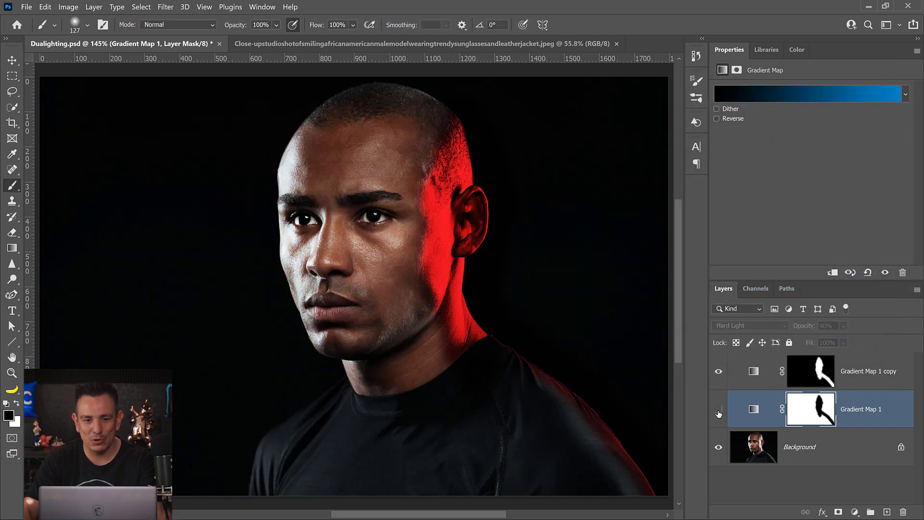
click(719, 409)
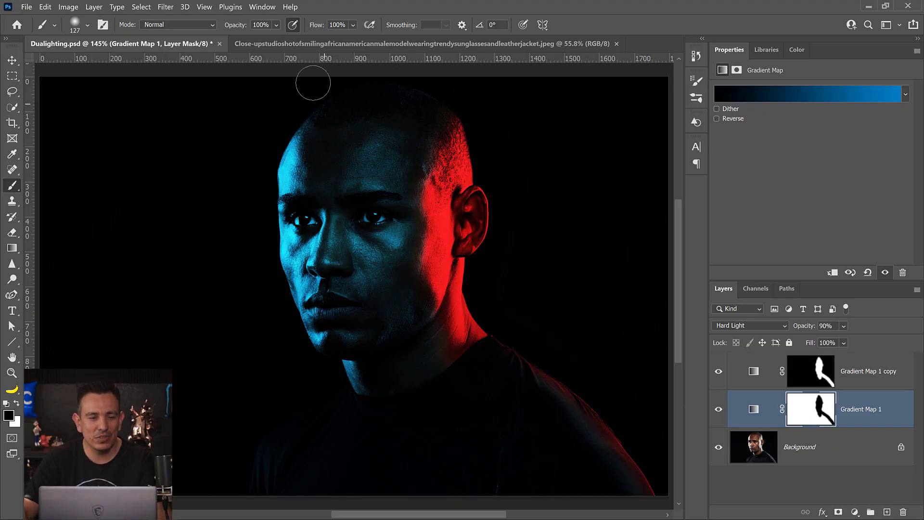
- Switch to the portrait of the man in sunglasses and desaturate it to black and white
click(331, 45)
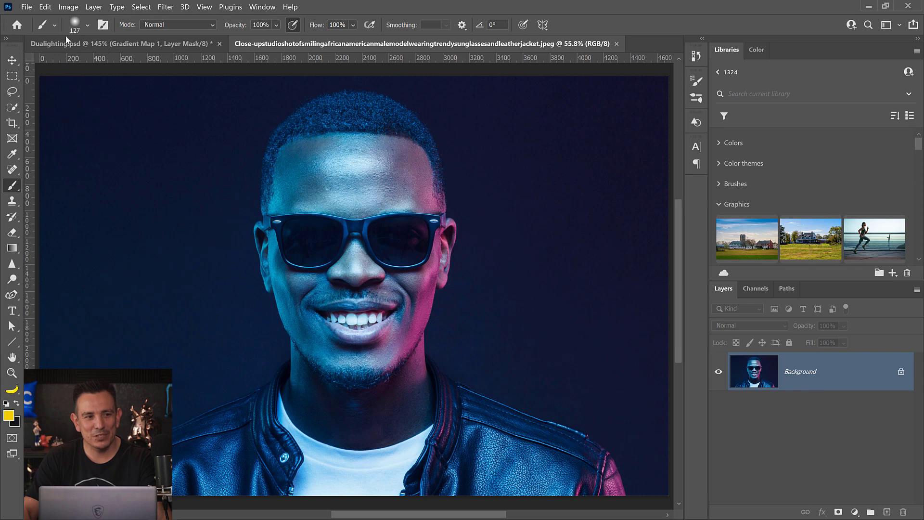
click(68, 7)
mouse_move(86, 32)
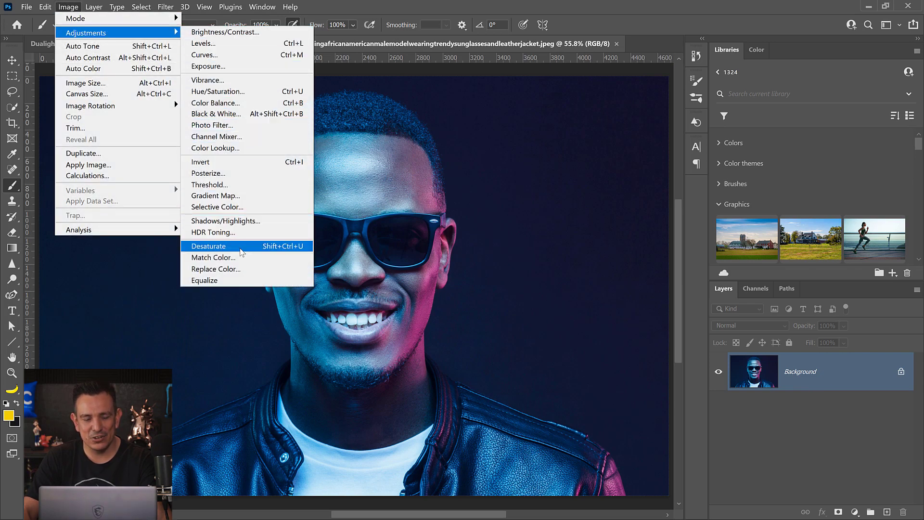
click(242, 246)
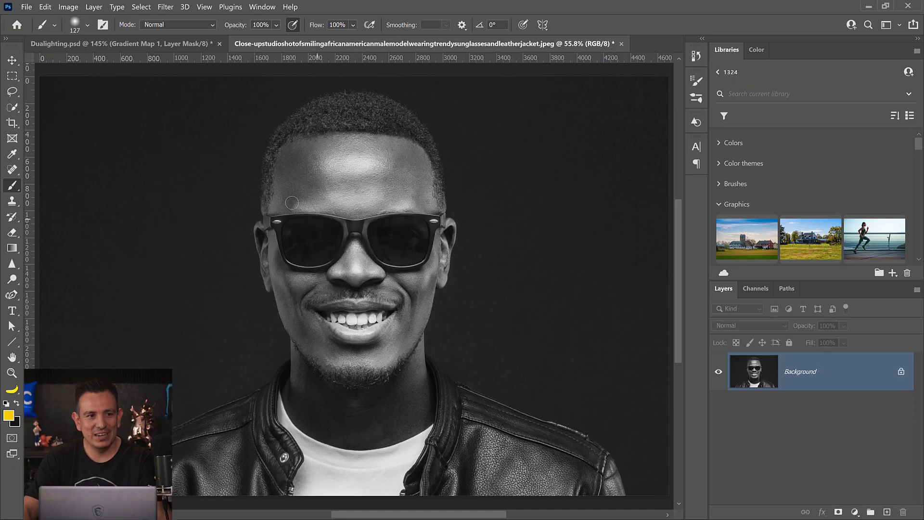
- Apply the Colorize neural filter to the portrait, output as a duplicate layer, then toggle the colorized layer to compare
click(166, 7)
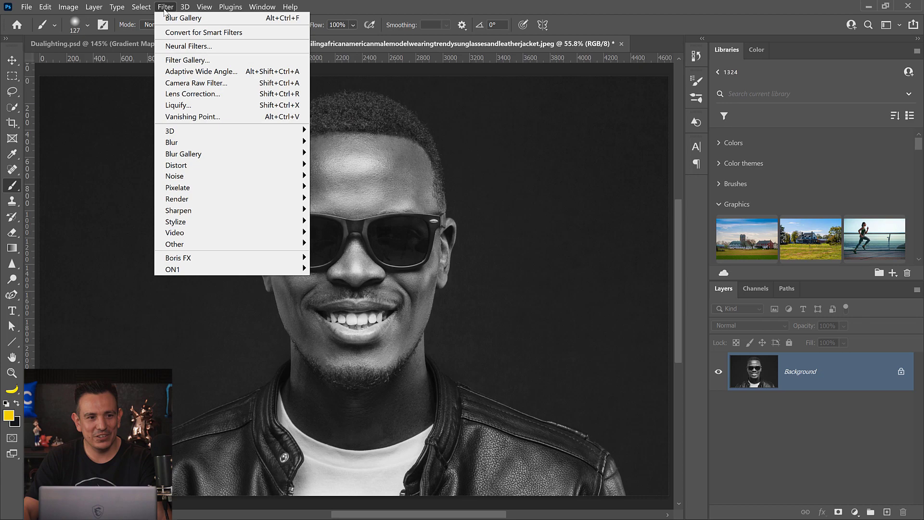
click(174, 46)
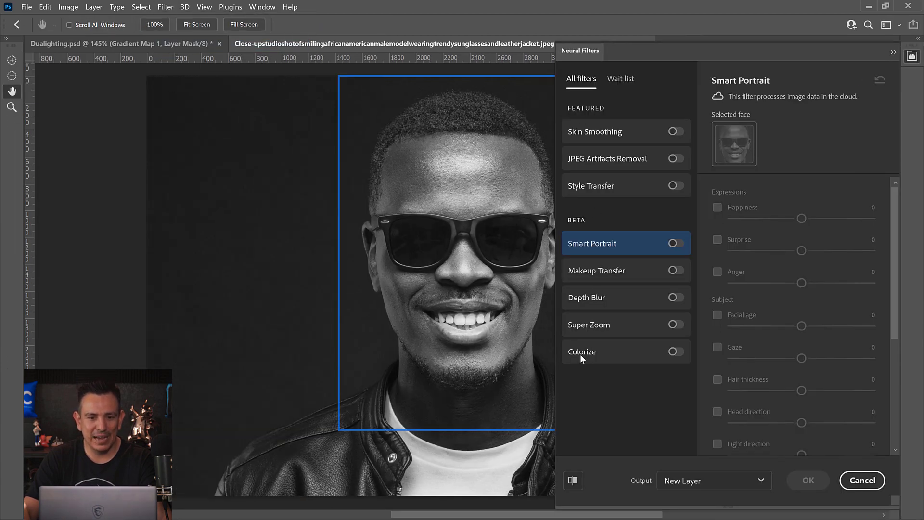
click(676, 352)
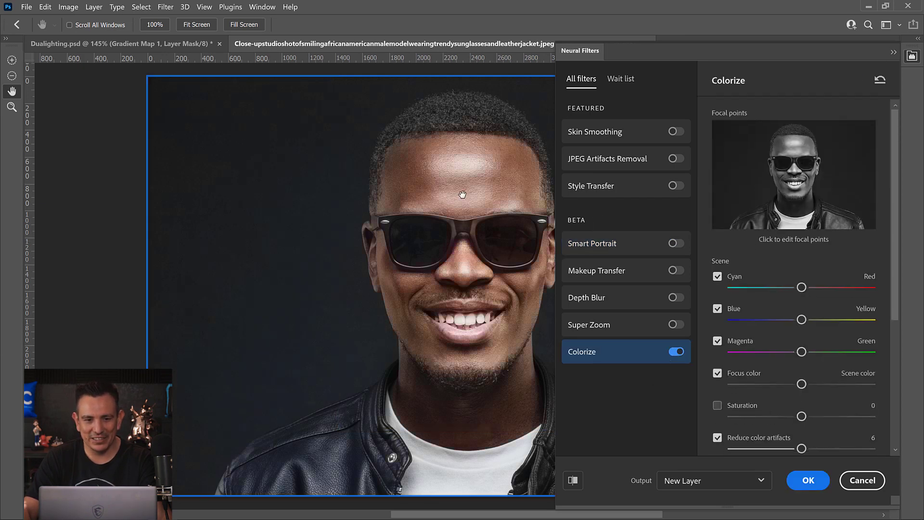
click(699, 475)
click(698, 427)
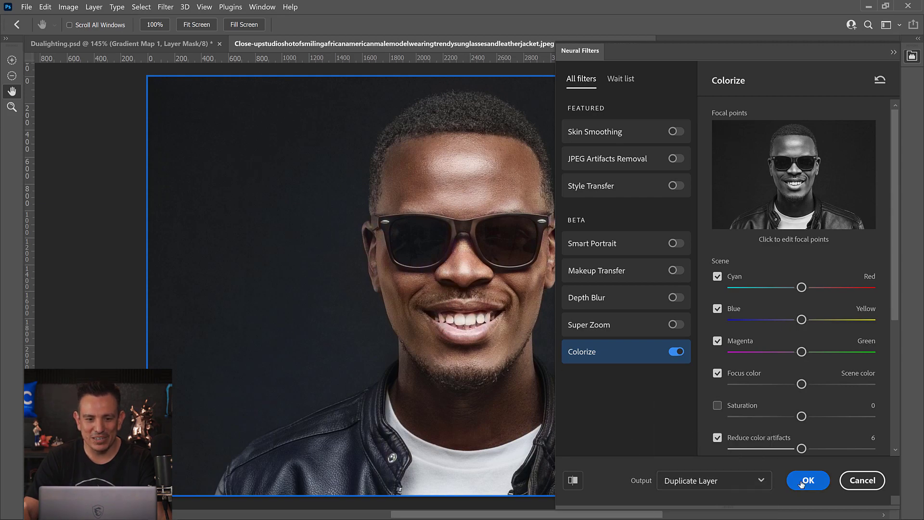
click(805, 481)
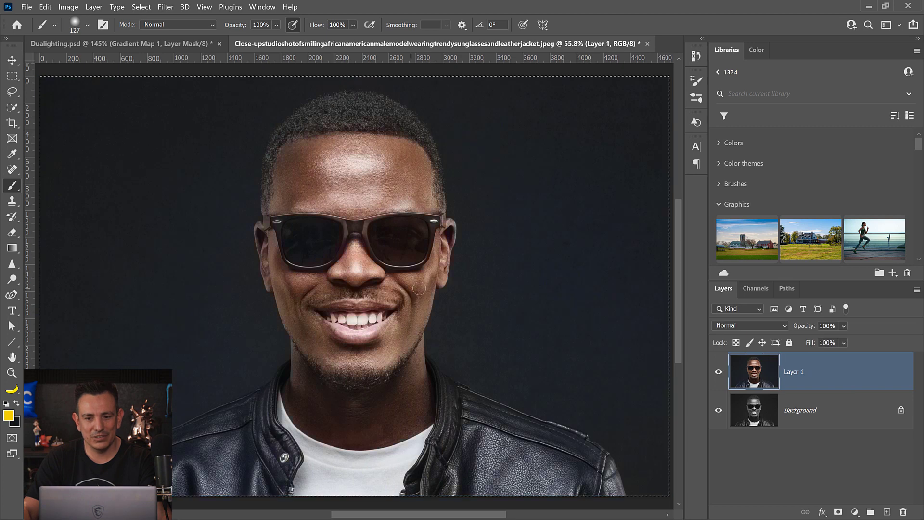
click(719, 372)
click(717, 373)
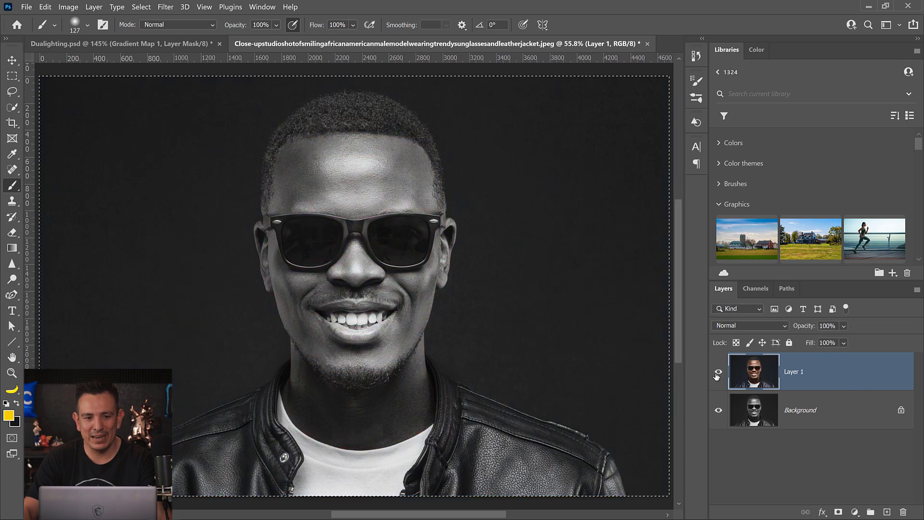
click(718, 372)
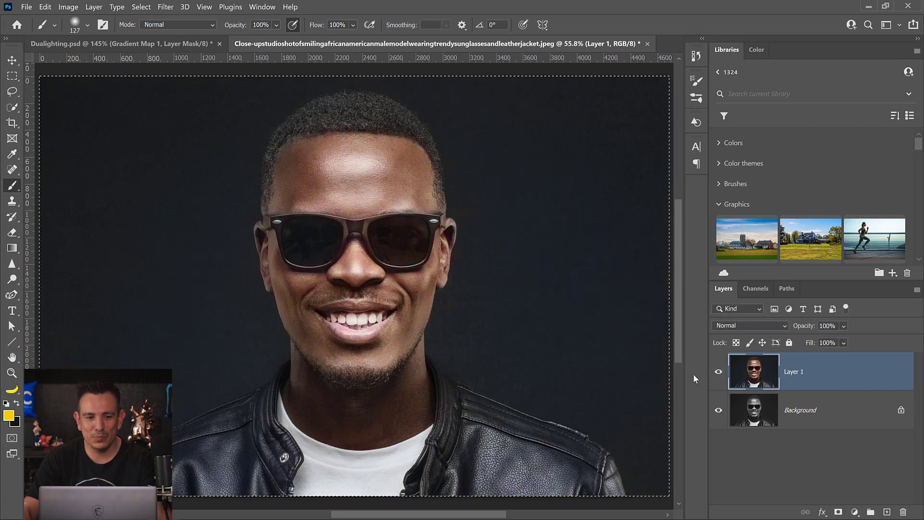
- Clear the selection and, on a new layer, paint black along the sunglasses' upper rim with a soft 25 px brush
click(887, 512)
key(ctrl+d)
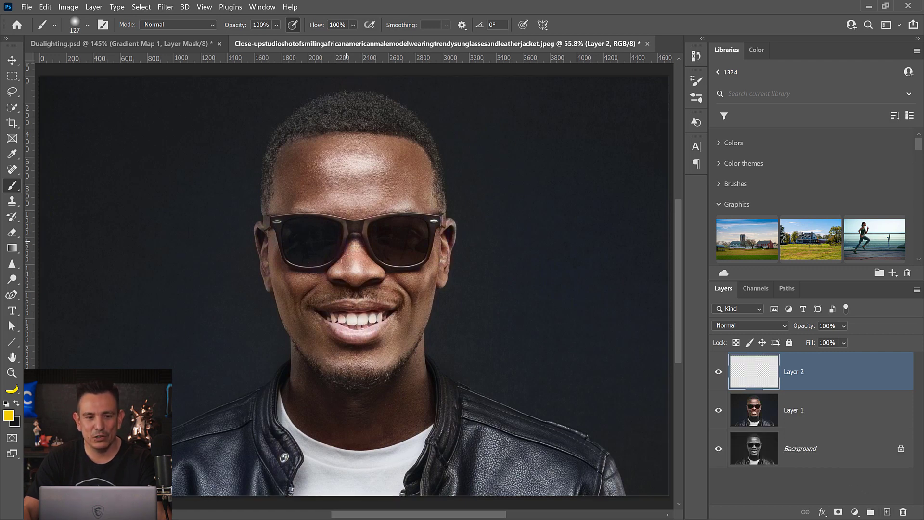
click(282, 233)
click(281, 232)
click(280, 231)
click(281, 231)
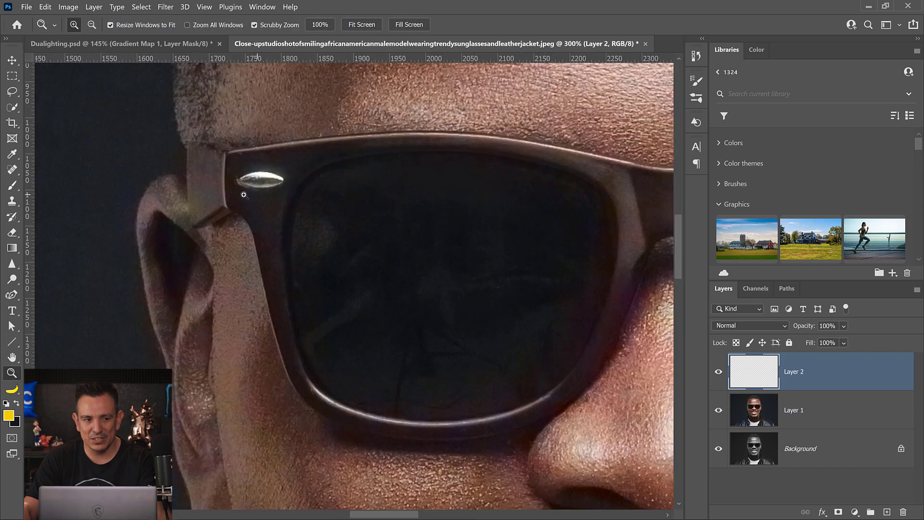
click(18, 189)
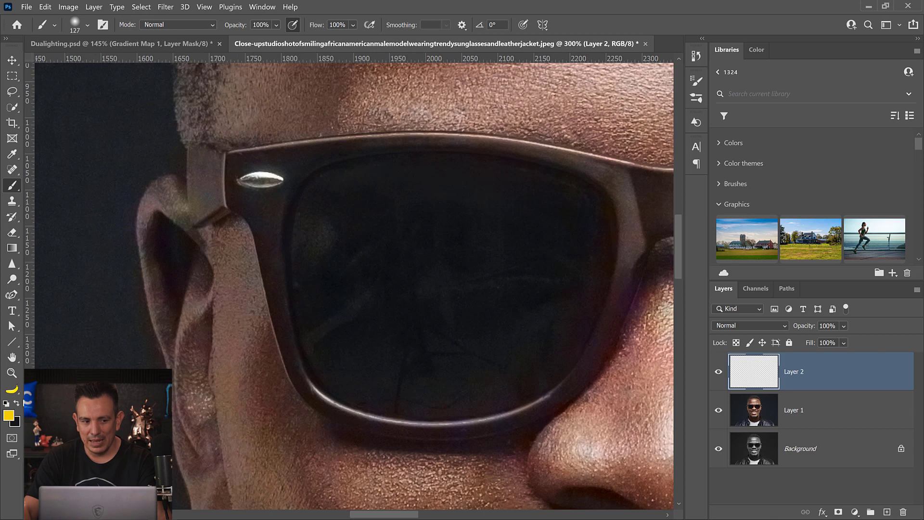
key(x)
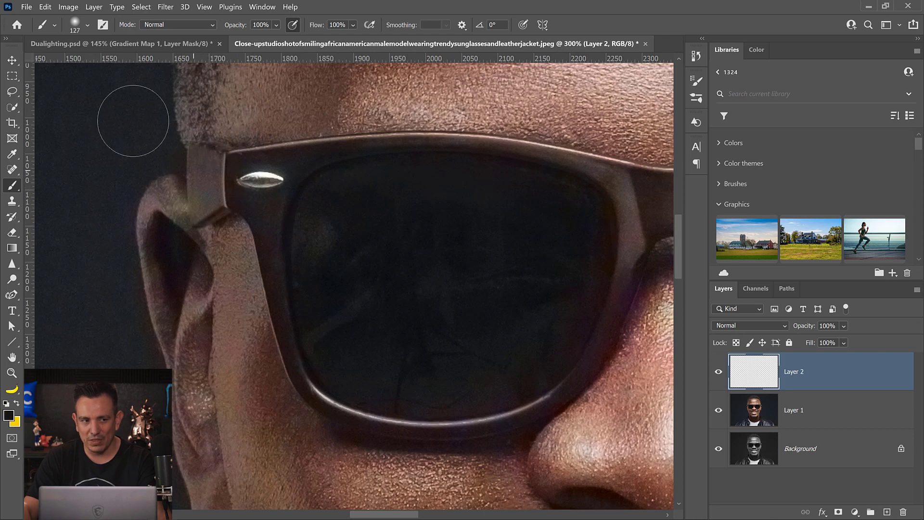
click(87, 25)
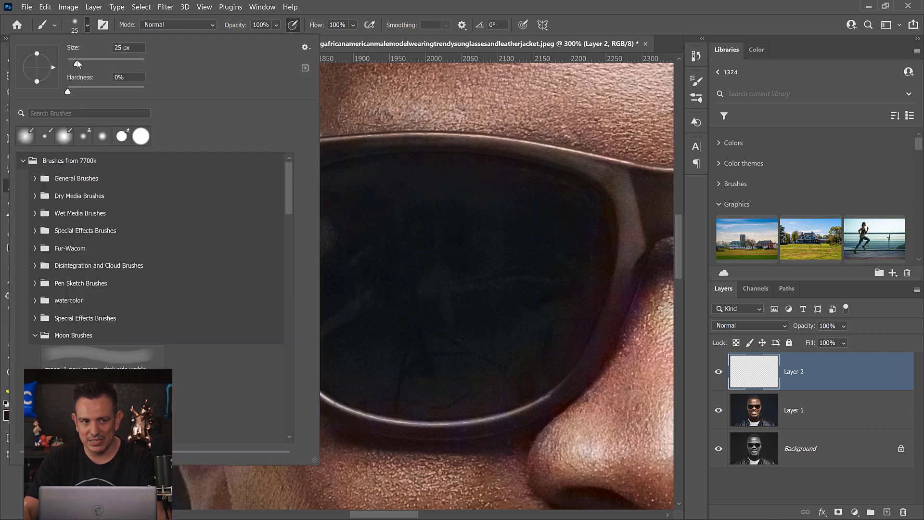
key(Return)
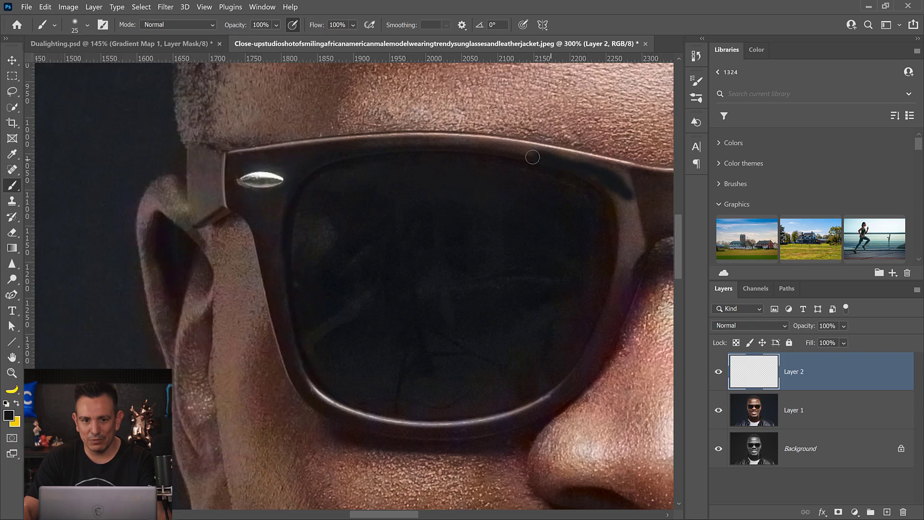
drag(429, 144, 236, 159)
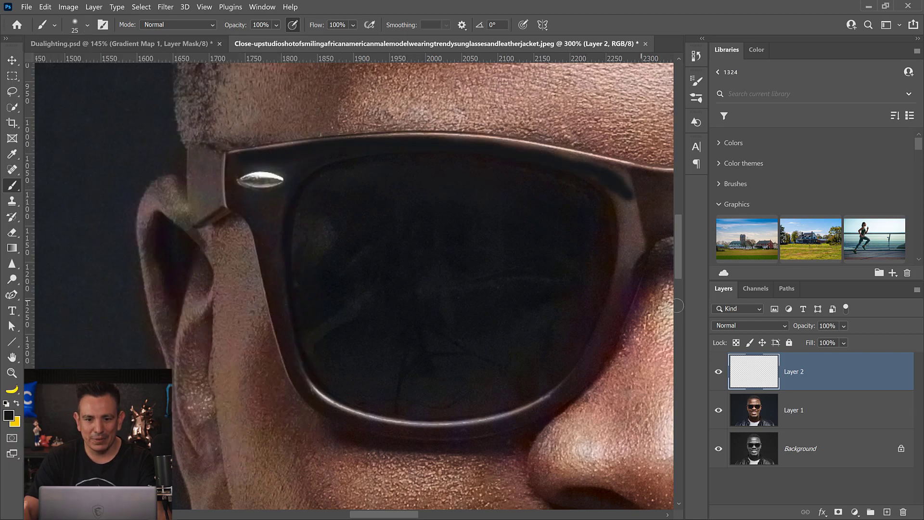
- Set Layer 2 to Color blending and paint black over the rest of the sunglasses' frame and lenses, enlarging the brush to 95 px
click(729, 327)
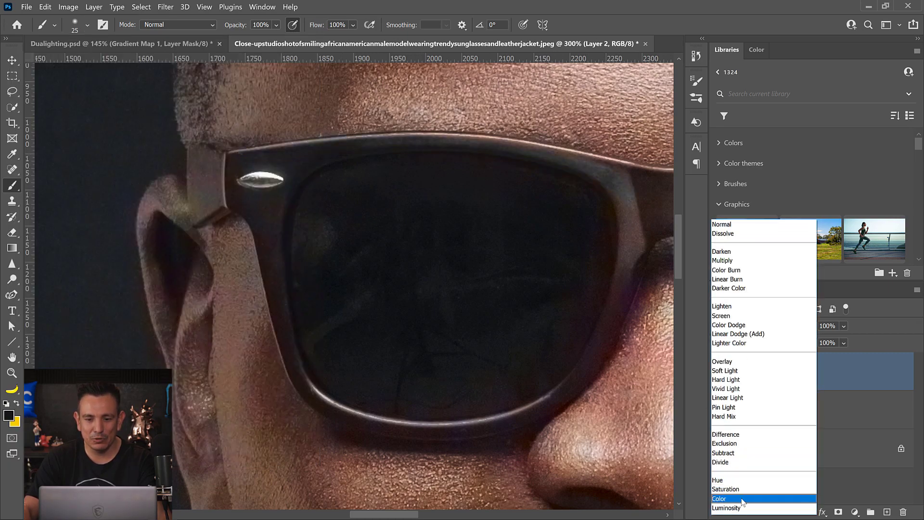
click(744, 499)
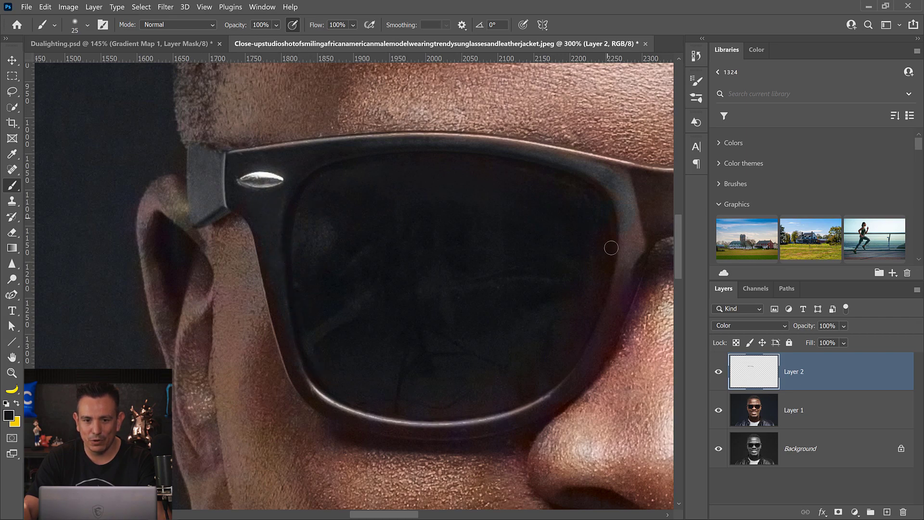
click(89, 26)
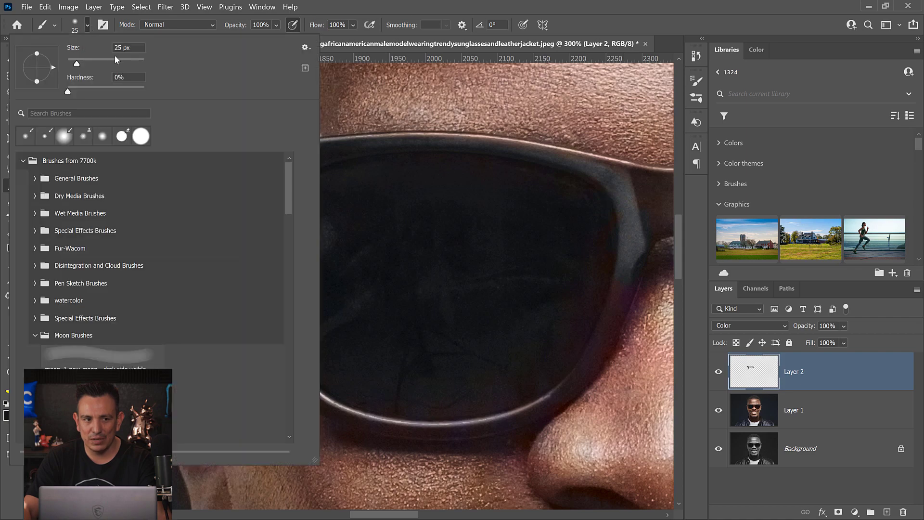
key(Return)
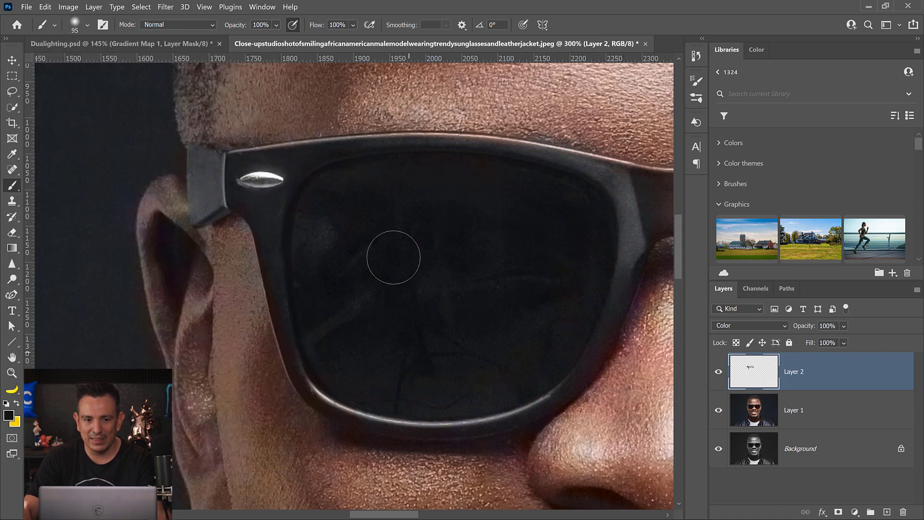
scroll(305, 248, right, 6)
key(h)
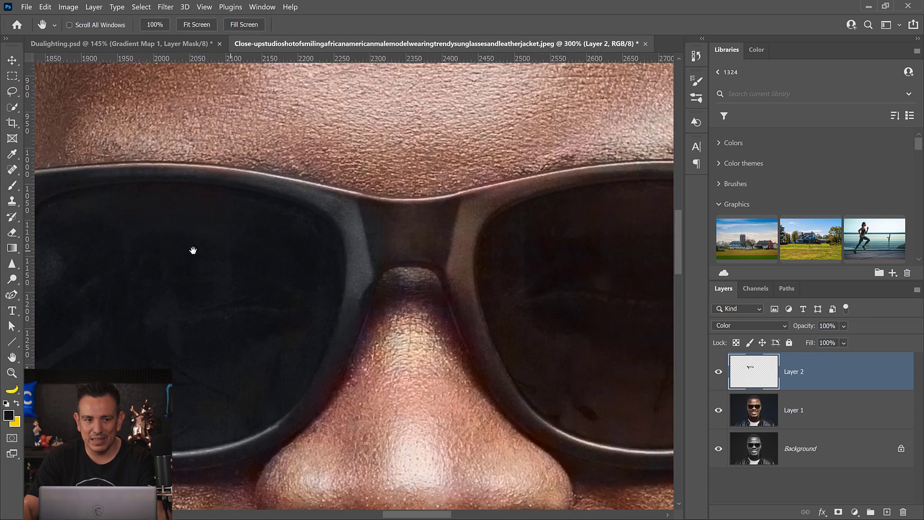
click(12, 186)
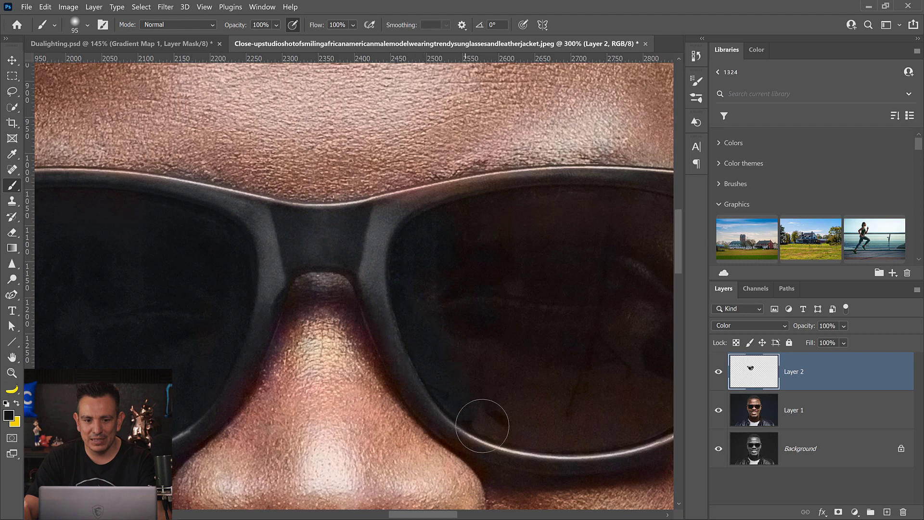
scroll(433, 378, right, 3)
mouse_move(355, 404)
mouse_down()
mouse_move(398, 447)
mouse_move(464, 456)
mouse_move(561, 399)
mouse_move(589, 250)
mouse_move(560, 318)
mouse_move(584, 221)
mouse_move(646, 223)
mouse_move(442, 202)
mouse_move(262, 213)
mouse_move(248, 260)
mouse_up()
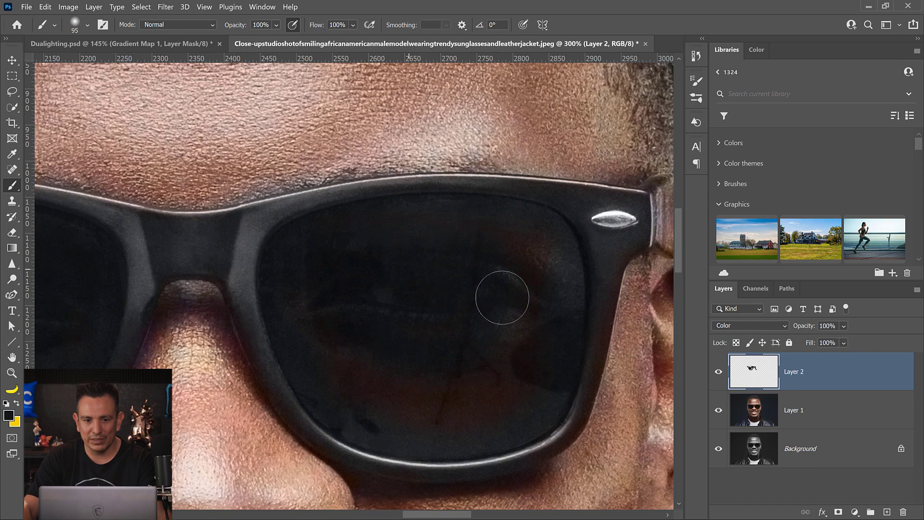
drag(417, 299, 159, 309)
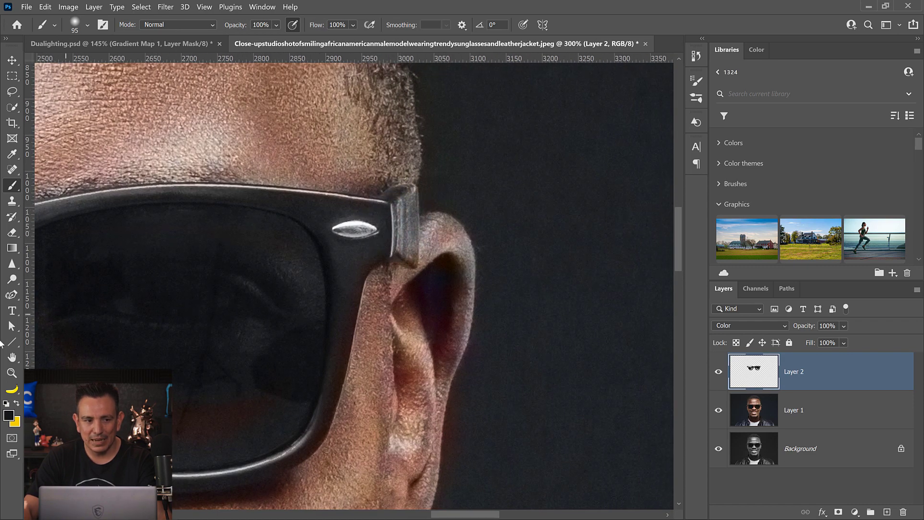
- Fit the whole portrait in view and toggle Layer 2's visibility to compare the sunglasses with and without the color correction
double_click(13, 359)
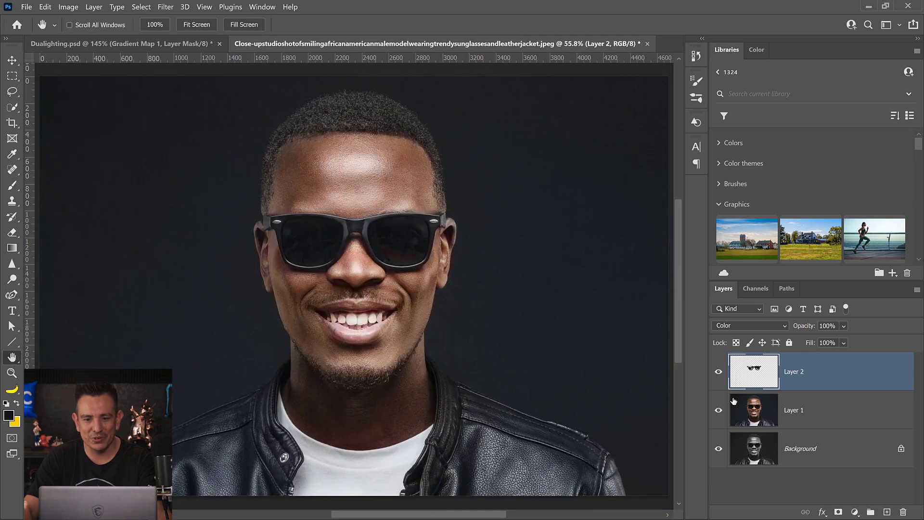
click(718, 373)
click(718, 375)
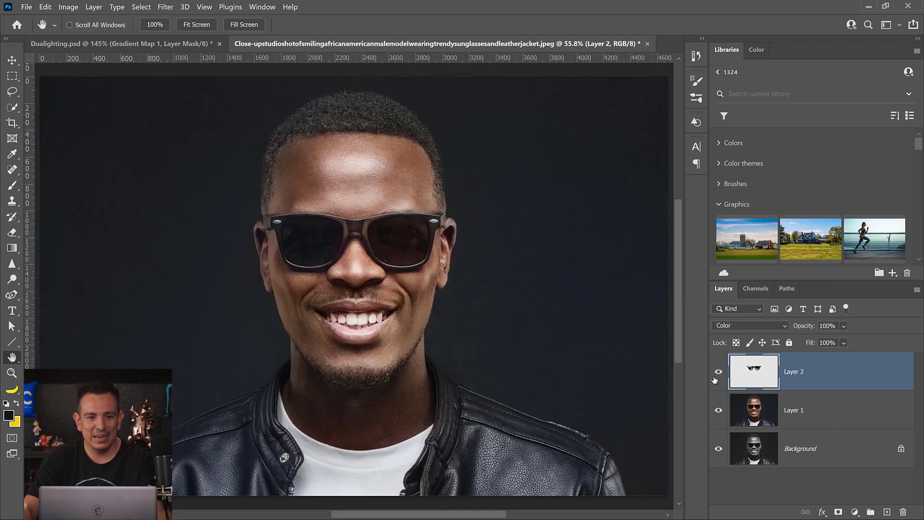
click(12, 186)
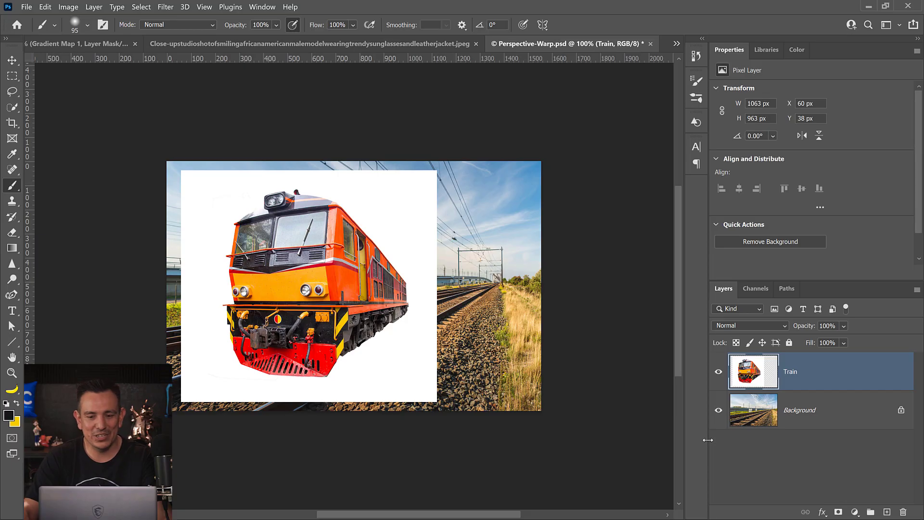
- Remove the Train layer's white background, convert the layer to a smart object, and toggle its visibility to check the cutout
click(718, 376)
click(719, 380)
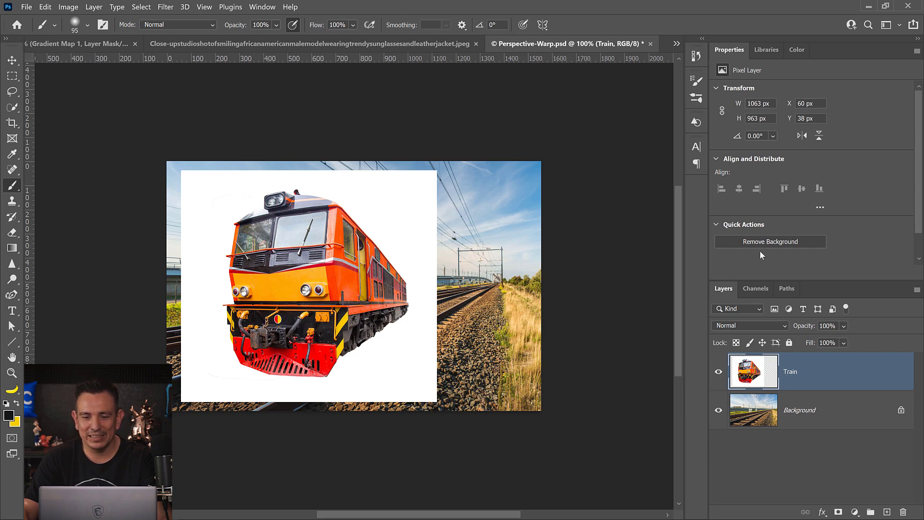
click(769, 241)
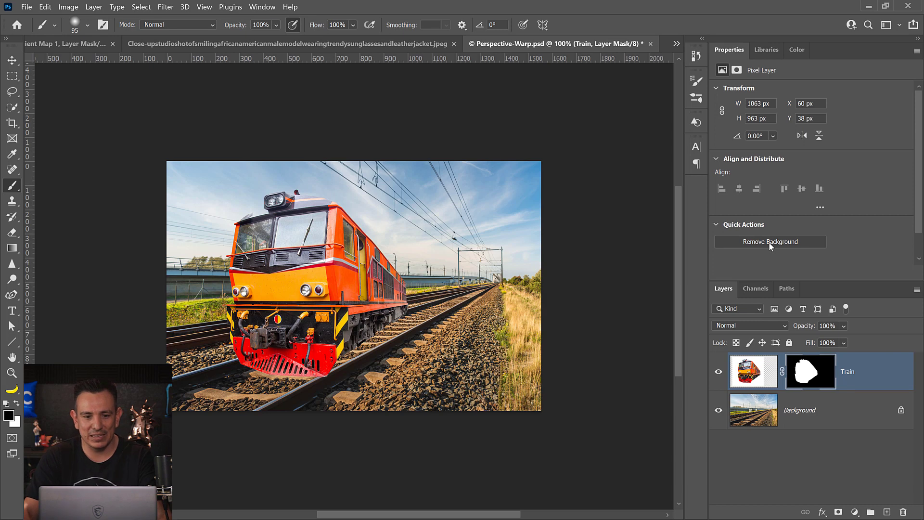
right_click(870, 371)
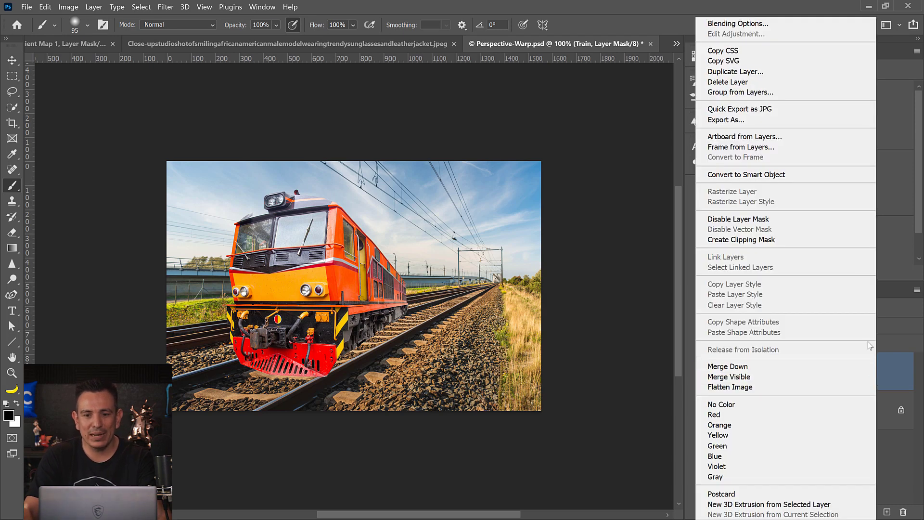
click(805, 174)
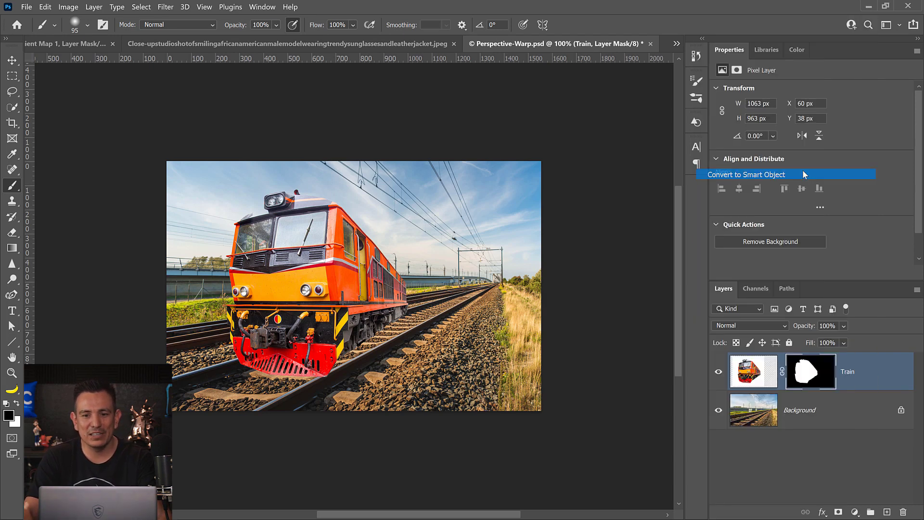
click(715, 382)
click(715, 383)
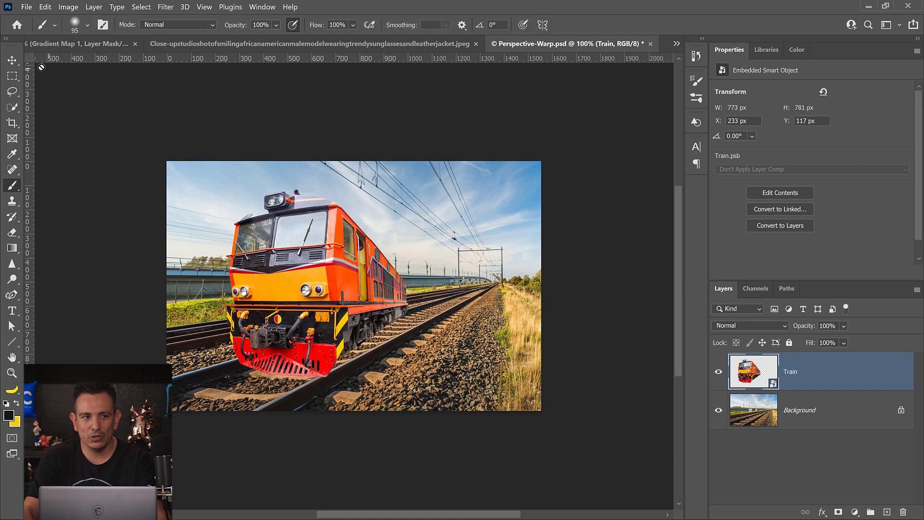
- Start a Perspective Warp on the Train layer and draw two joined quads, one over its side and one over its front
click(48, 7)
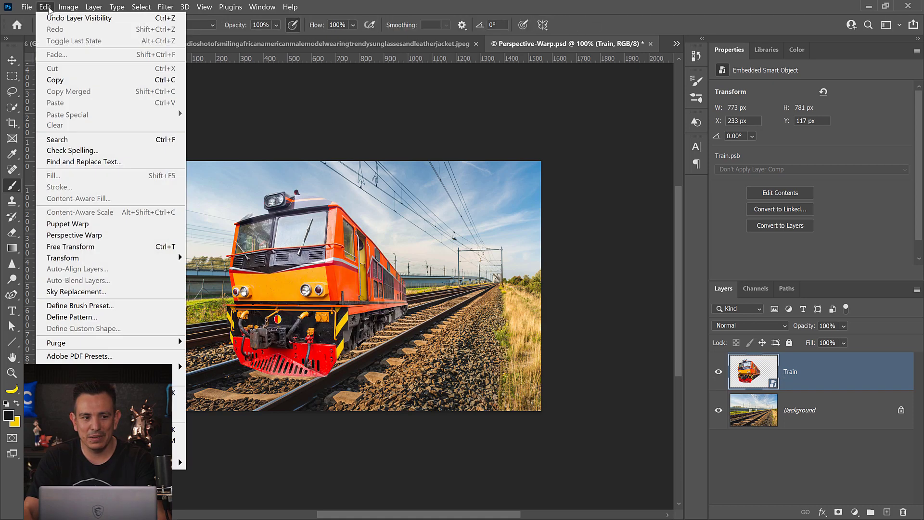
click(95, 236)
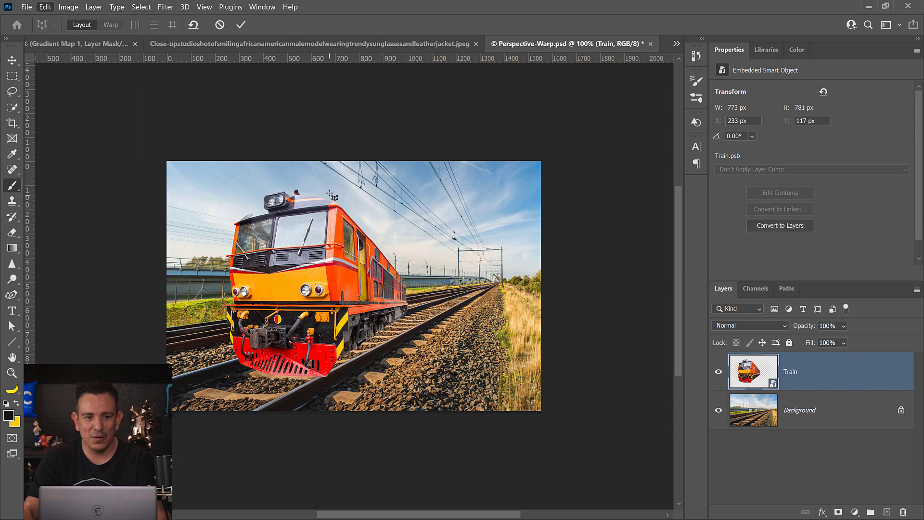
drag(328, 189, 433, 364)
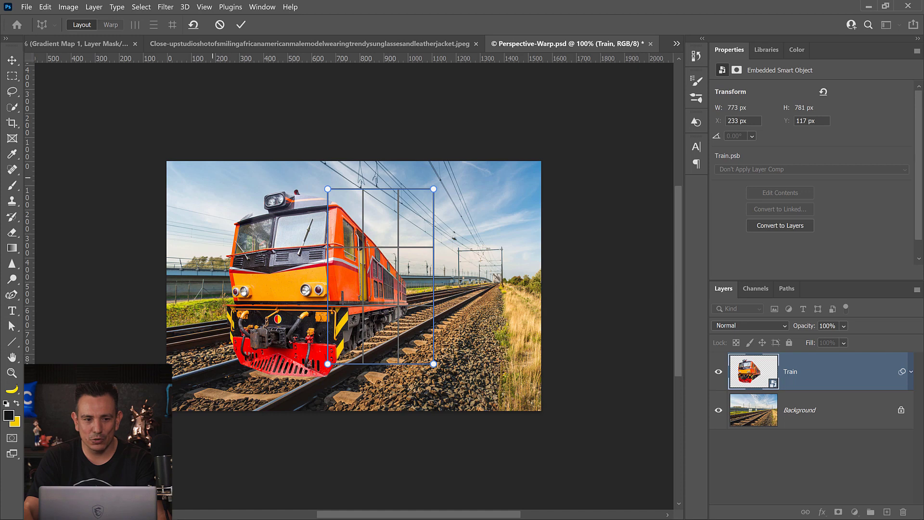
drag(211, 176, 328, 376)
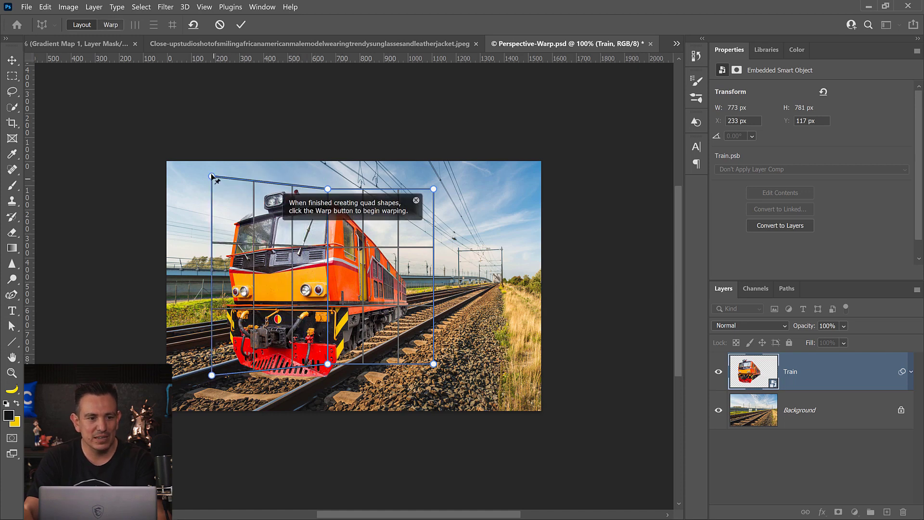
- Align the front quad's corners and edges with the perspective of the train's front face, enclosing its roof and lower bumper
drag(211, 176, 223, 208)
drag(210, 377, 217, 351)
drag(291, 362, 292, 390)
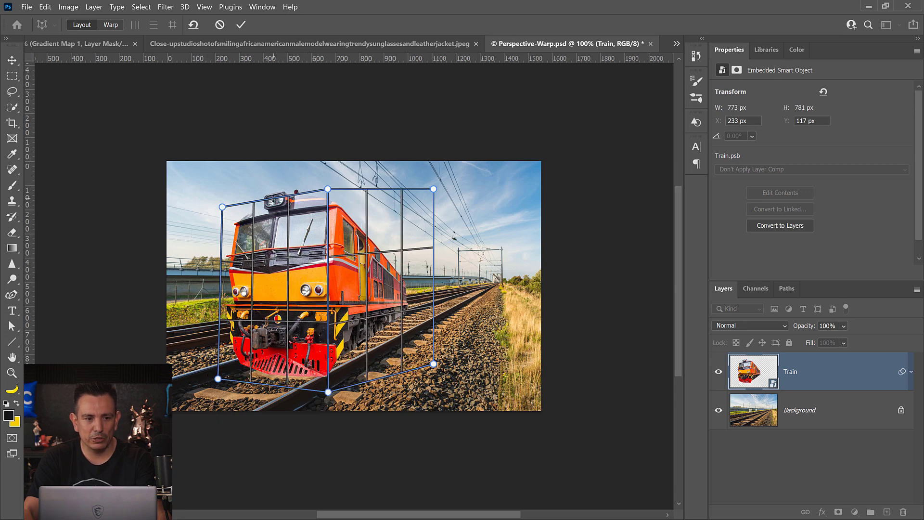
drag(273, 198, 275, 182)
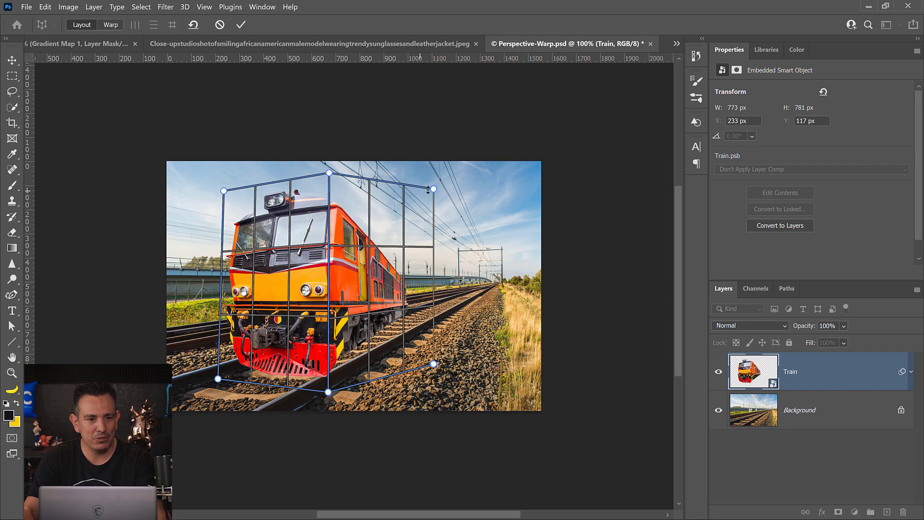
- Narrow the side quad's far edge to the train's rear end so the quad follows the converging roof and wheel lines
drag(435, 190, 433, 280)
drag(433, 365, 425, 325)
drag(429, 291, 415, 274)
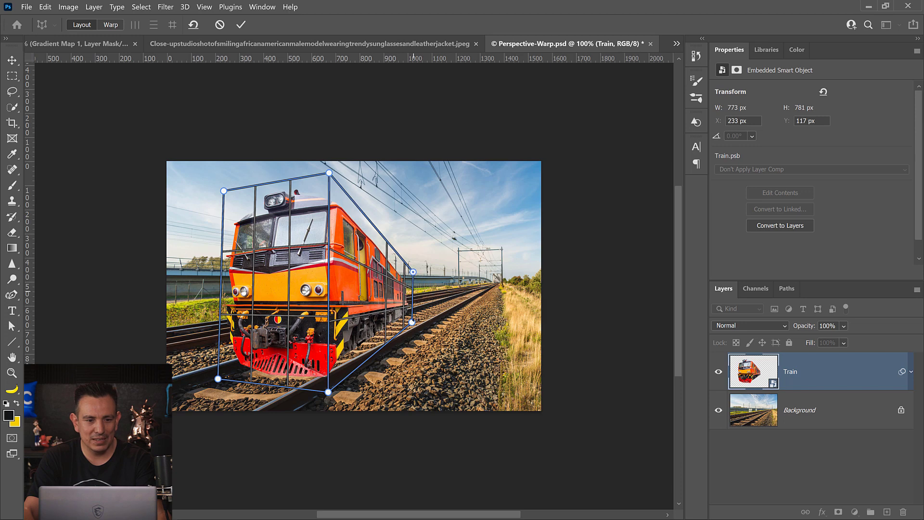
drag(415, 324, 416, 322)
drag(414, 277, 408, 279)
drag(413, 320, 410, 314)
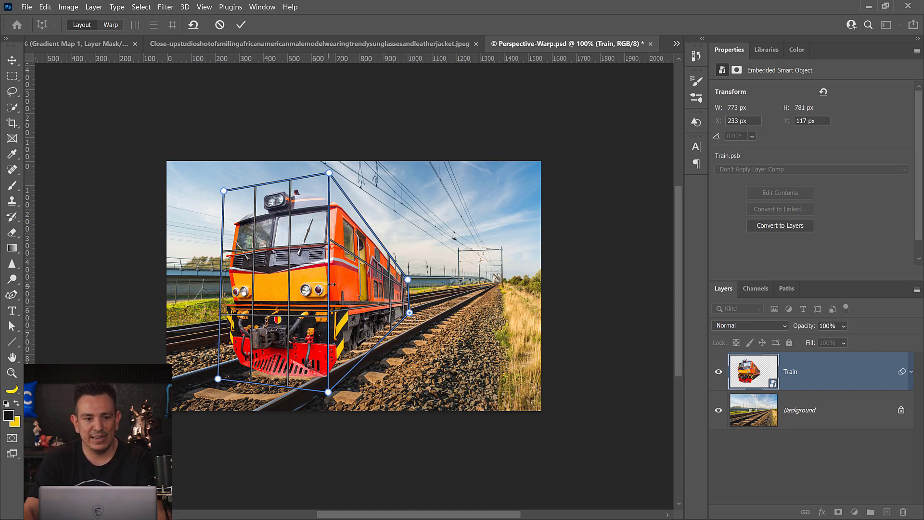
- Switch Perspective Warp to Warp mode and pull the train's two rear corners outward along the track to lengthen its side
click(112, 26)
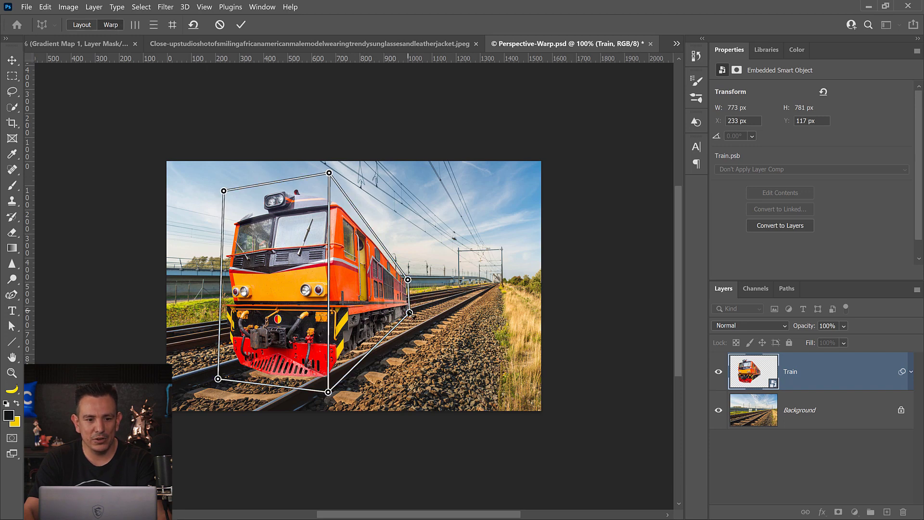
mouse_move(410, 313)
mouse_down()
mouse_move(436, 322)
mouse_move(424, 320)
mouse_up()
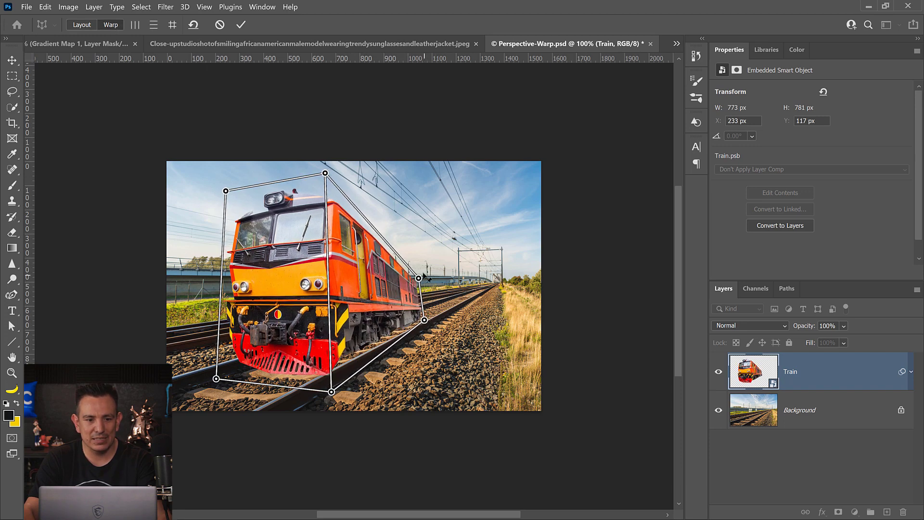
drag(419, 279, 435, 273)
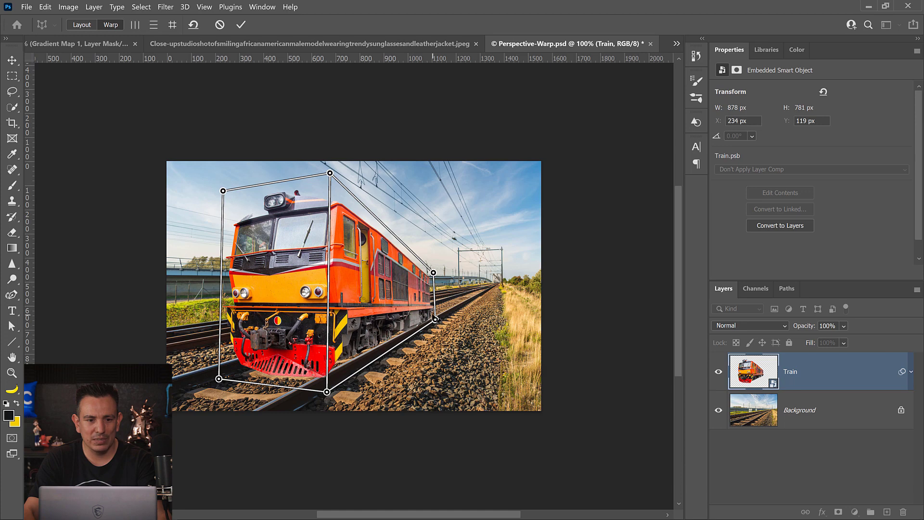
drag(433, 316, 440, 320)
- Lower the two upper corners of the train's front plane and shift its outer edge outward to make the front shorter and wider
drag(329, 174, 329, 202)
drag(224, 191, 210, 207)
drag(217, 379, 213, 372)
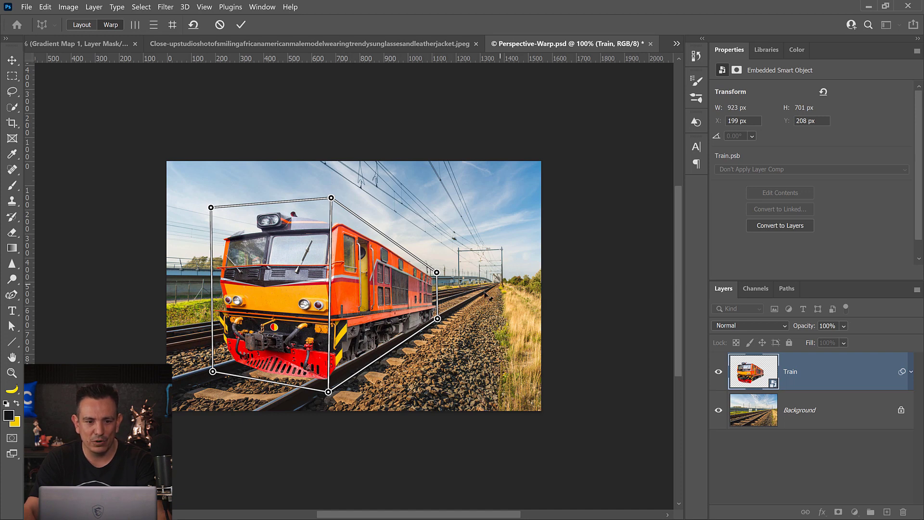
- Refine the side plane by raising the rear roof corner, lowering the shared bottom corner, and lining the rear edge up with the track
drag(437, 272, 433, 256)
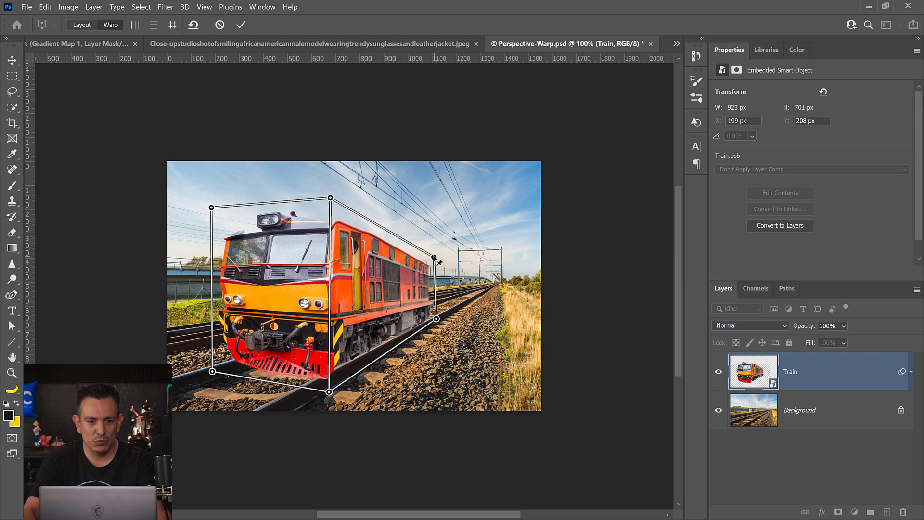
drag(436, 319, 438, 313)
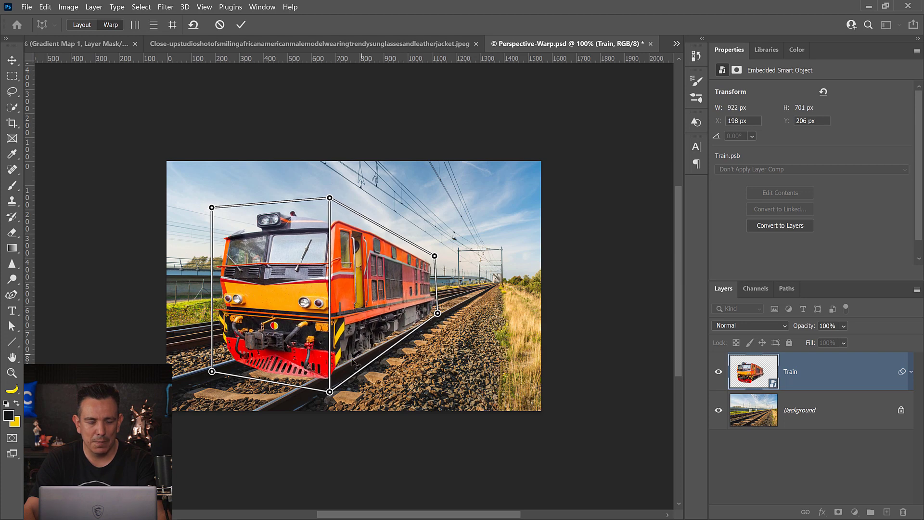
drag(330, 391, 333, 399)
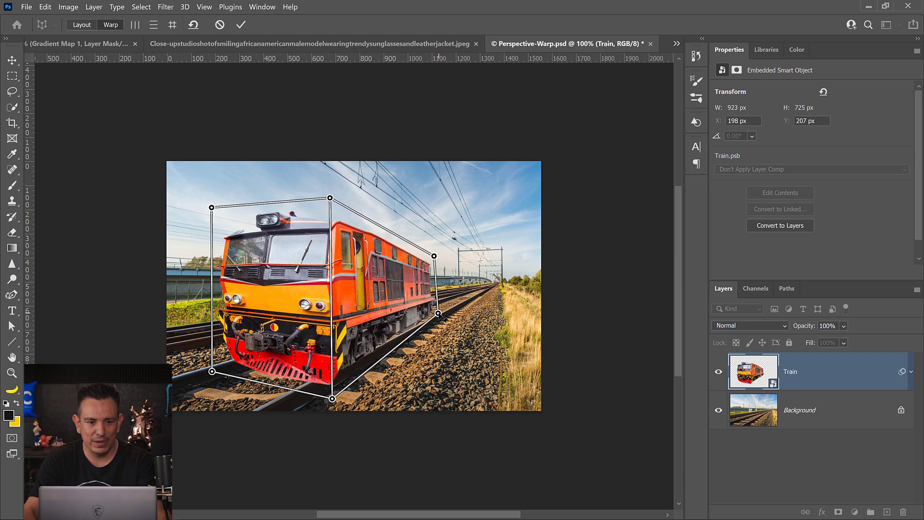
drag(439, 313, 442, 317)
drag(436, 255, 440, 252)
- Widen the train's front face by moving its outer upper and lower corners outward, and nudge the rear bottom corner inward
drag(212, 208, 210, 204)
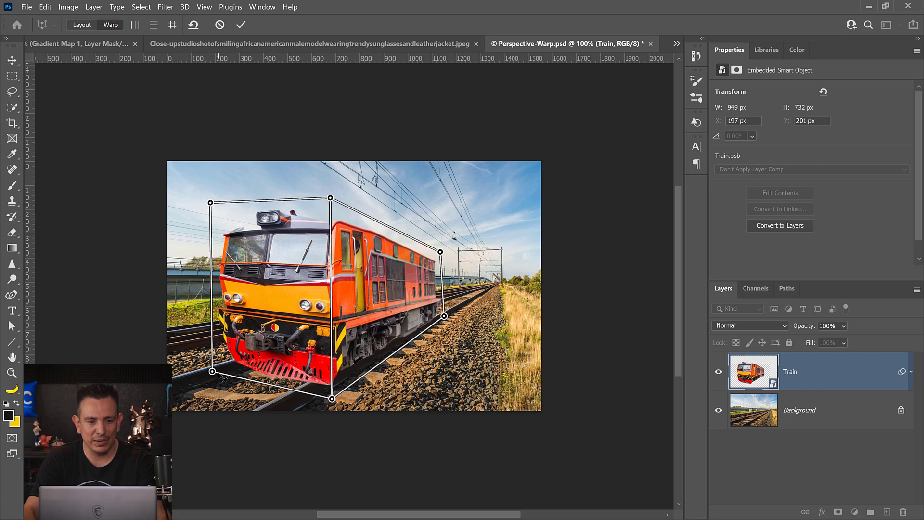
drag(218, 374, 209, 378)
drag(446, 317, 441, 314)
drag(209, 203, 197, 206)
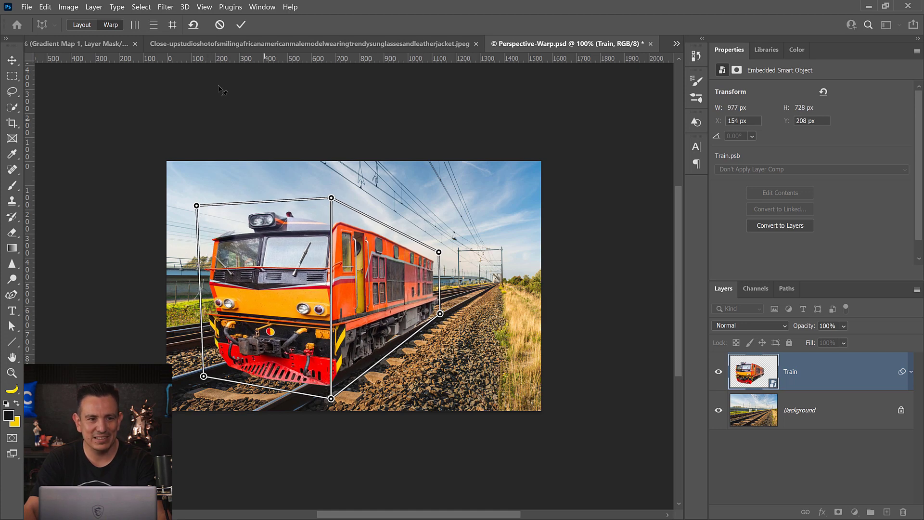
- Apply the Perspective Warp and toggle the Train layer's Smart Filters to compare the train before and after the warp
click(240, 24)
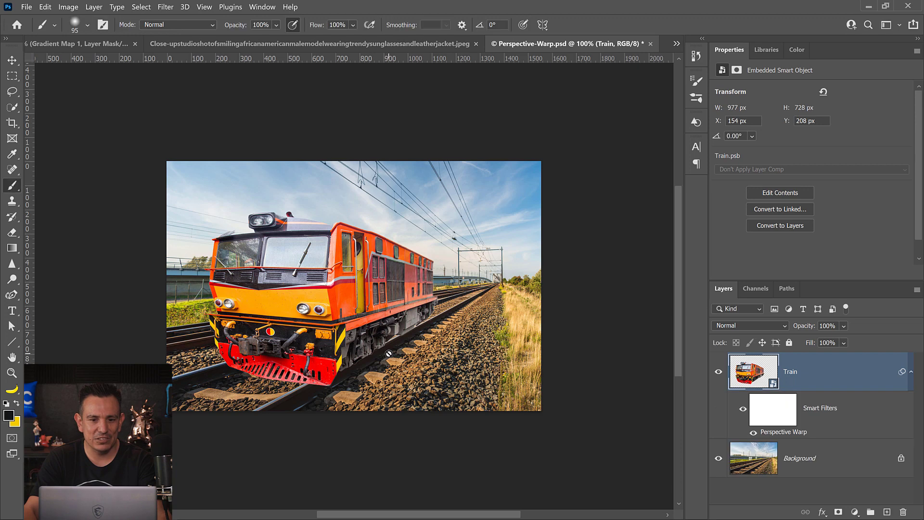
click(745, 415)
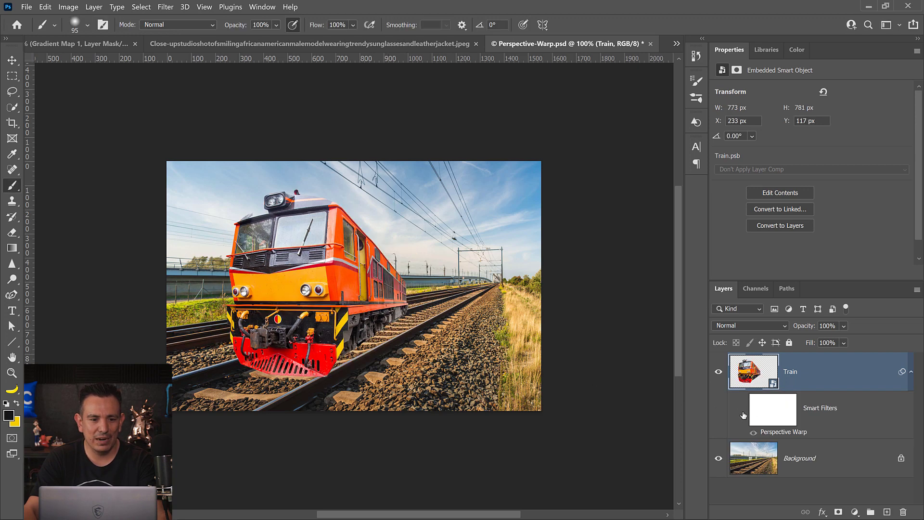
click(744, 410)
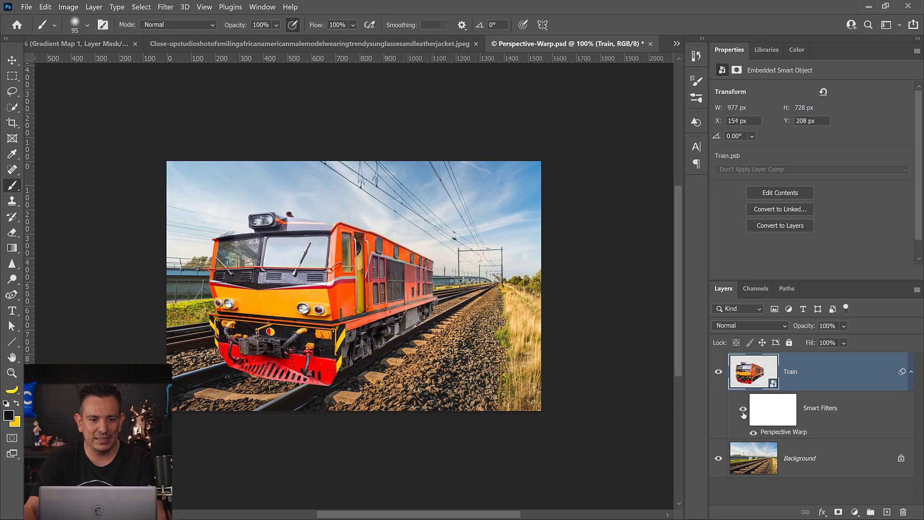
- Free-transform the Train layer with its reference point at the tracks' vanishing point, scaling the train down toward it to about 644 px wide
click(17, 64)
key(ctrl+t)
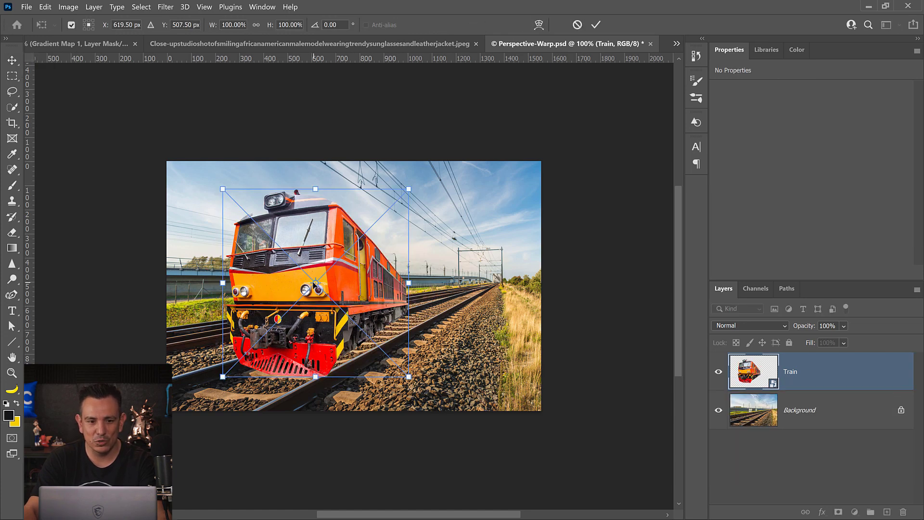
drag(315, 284, 497, 281)
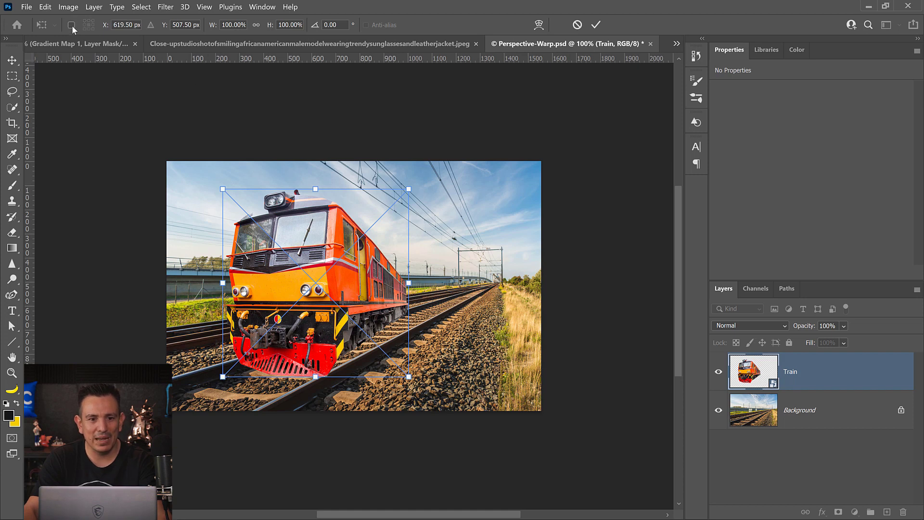
drag(318, 288, 499, 283)
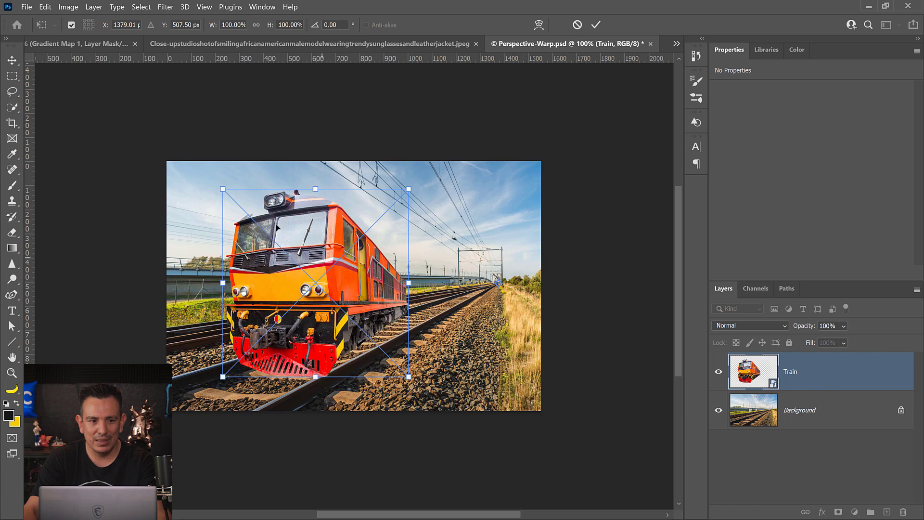
drag(221, 189, 312, 228)
click(597, 25)
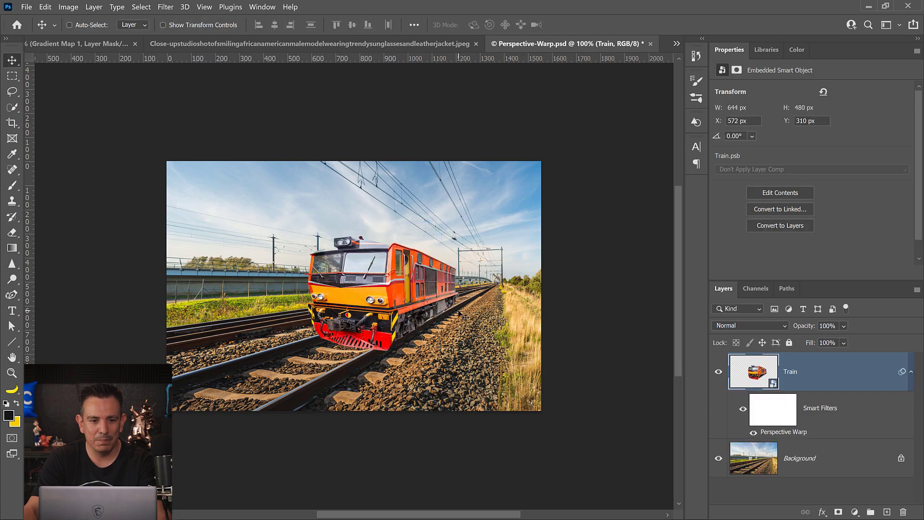
- Reopen the Perspective Warp smart filter and raise the train's roof corners, adjusting the bottom corners to make the train taller and wider
double_click(786, 432)
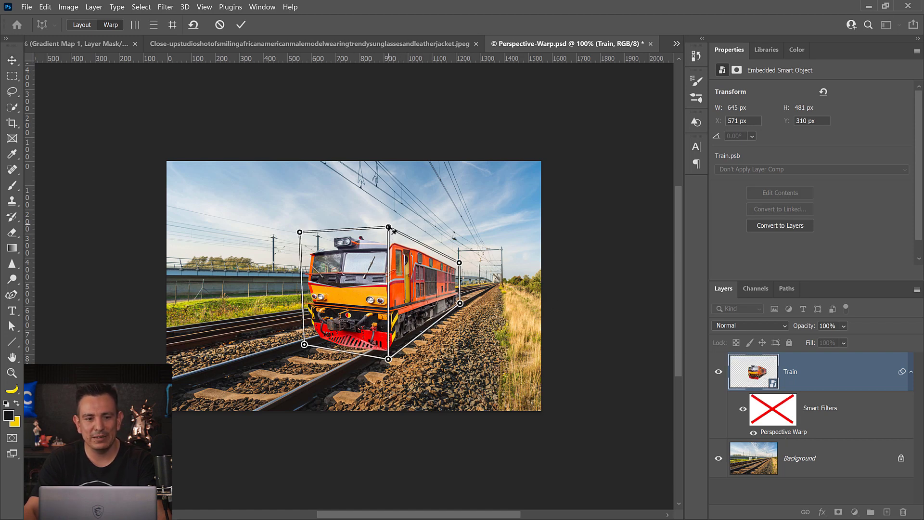
drag(389, 227, 386, 208)
drag(300, 232, 298, 218)
drag(305, 344, 291, 352)
drag(461, 303, 459, 306)
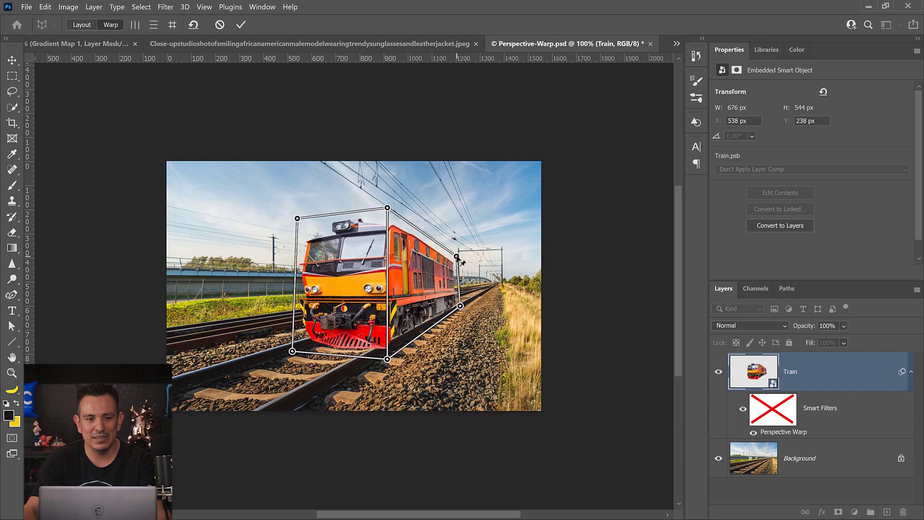
drag(458, 263, 454, 251)
drag(388, 359, 389, 364)
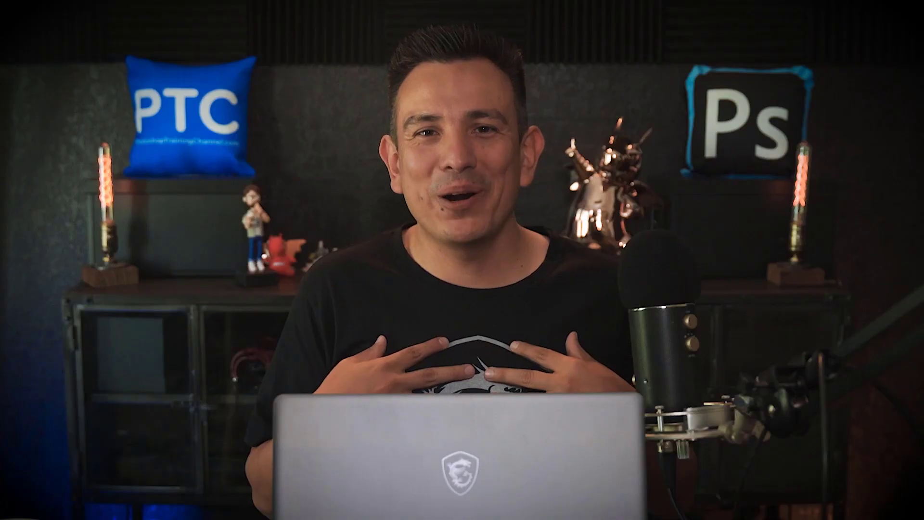